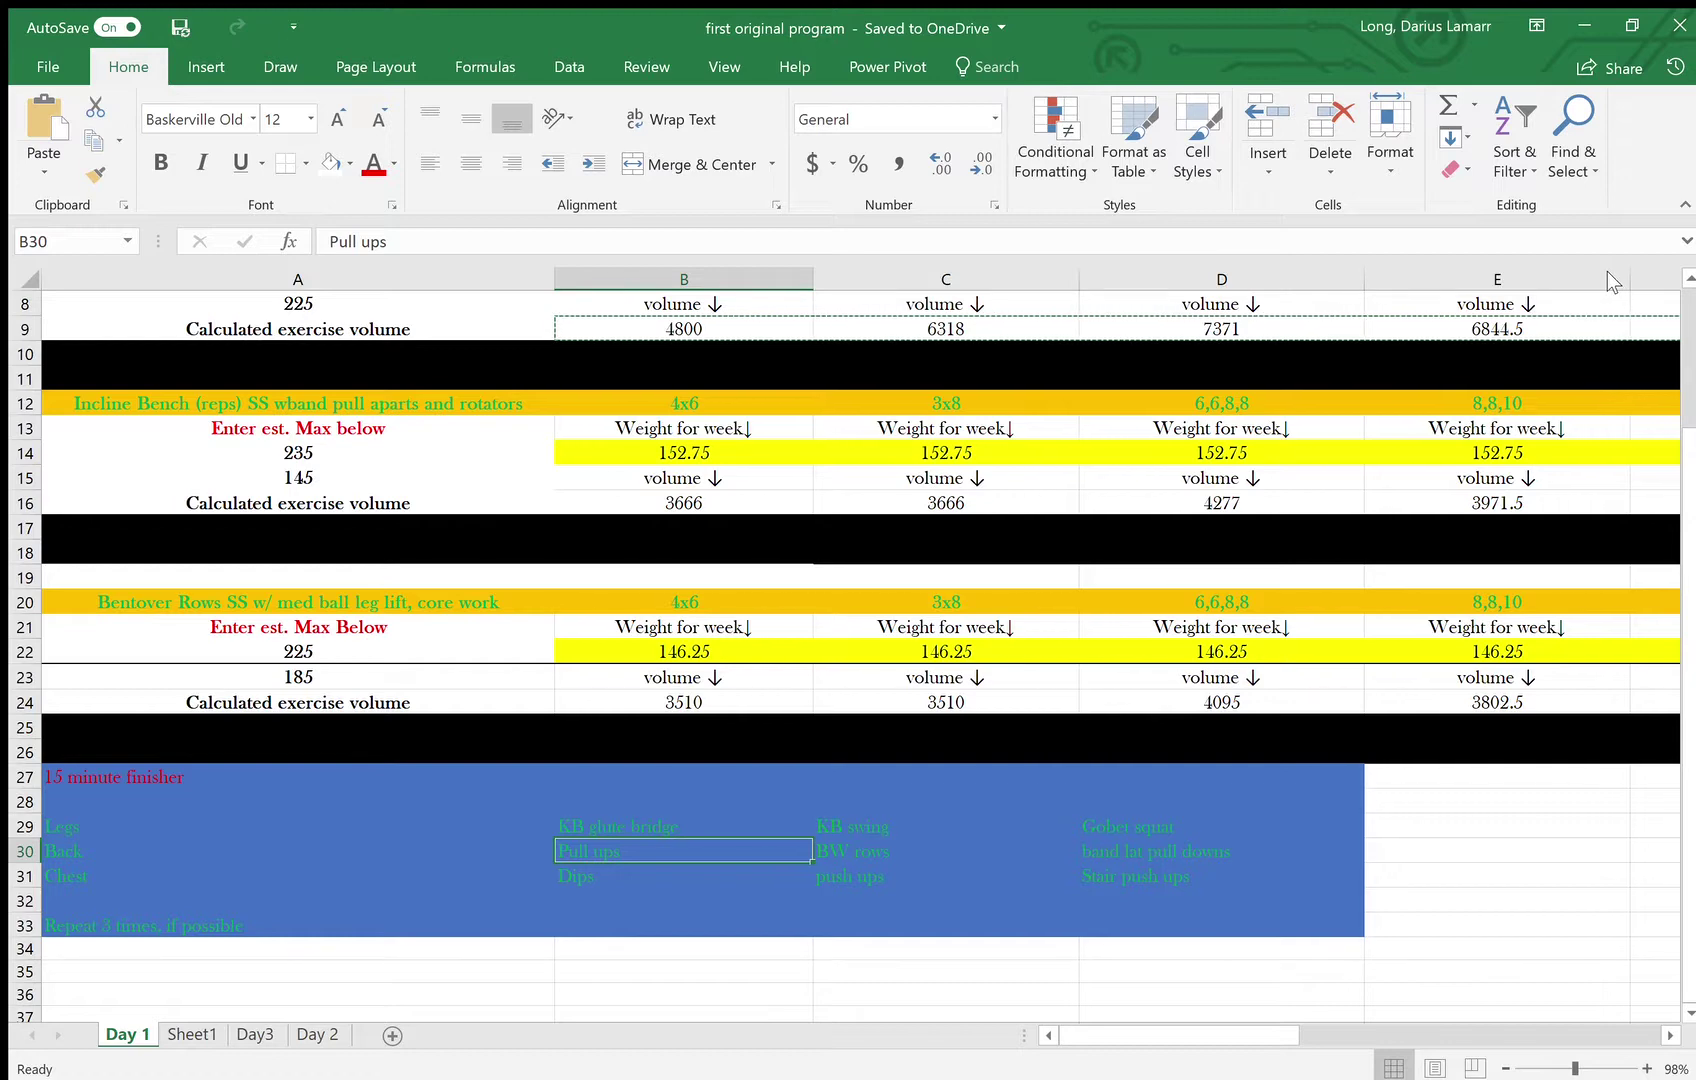
- Calculate the week 1 squat weight in B7 as 65% of the estimated max with the formula =A7*.65
scroll(997, 430, "up", 3)
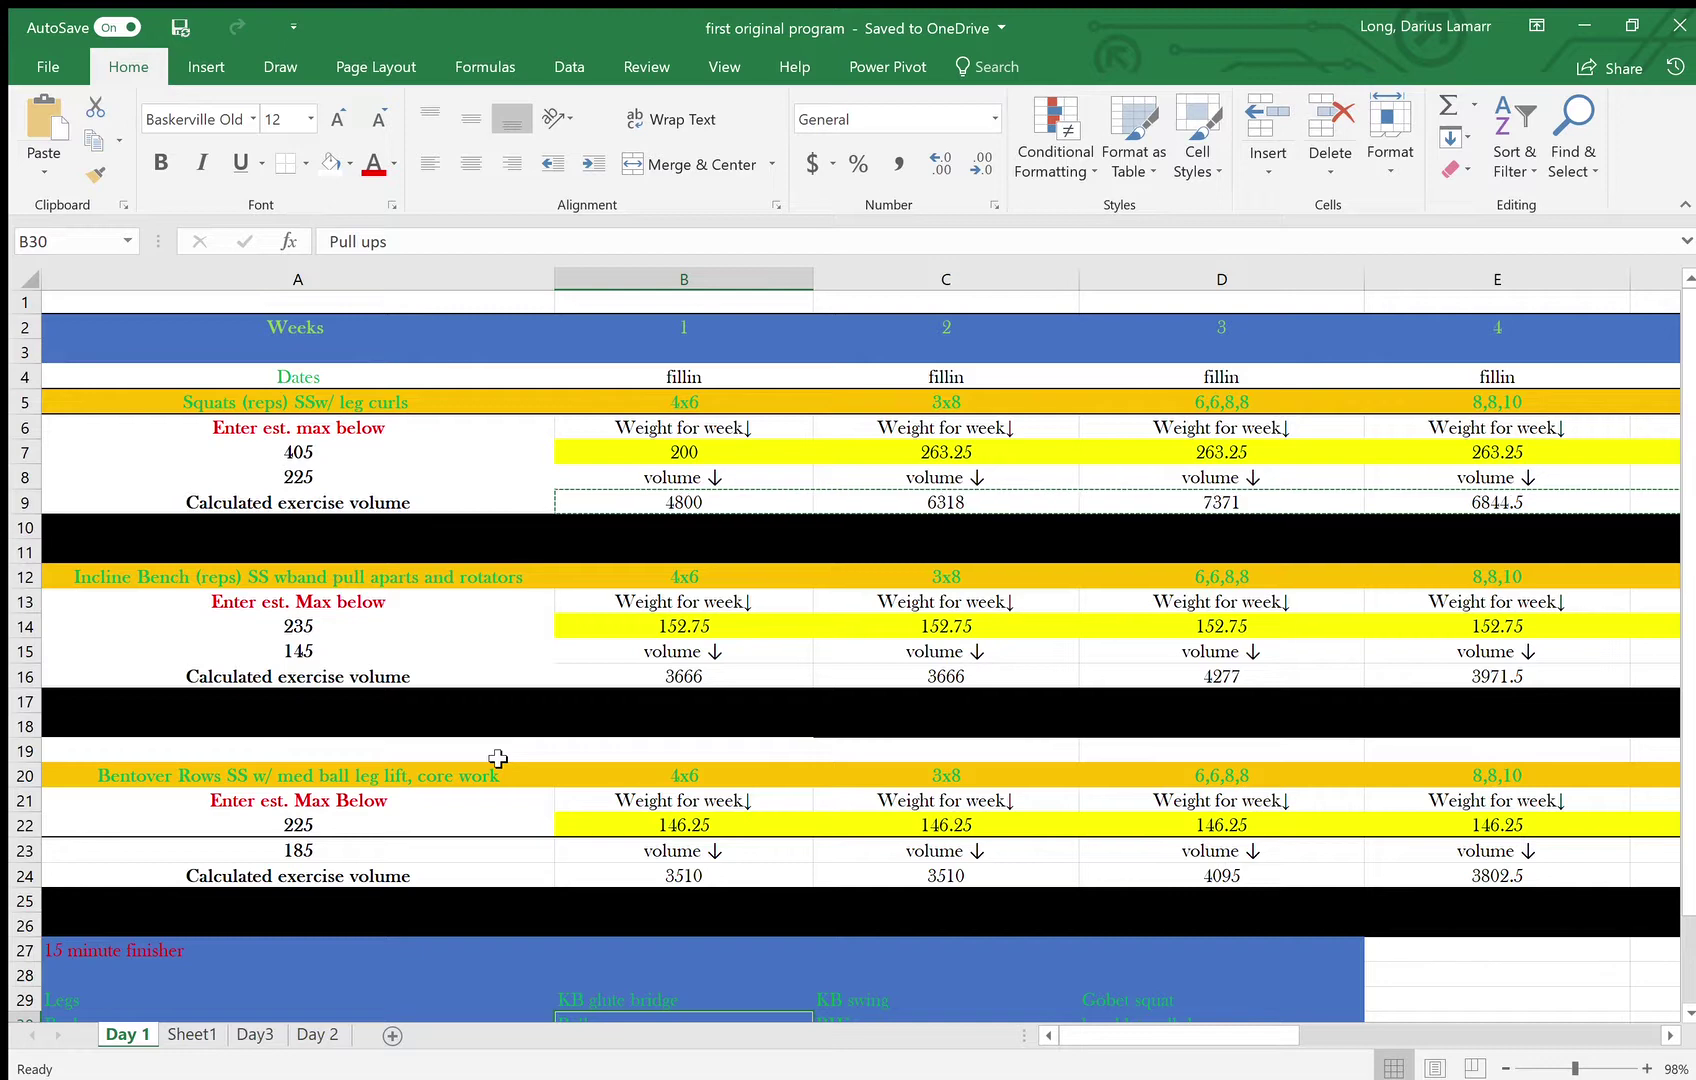
scroll(935, 505, "right", 4)
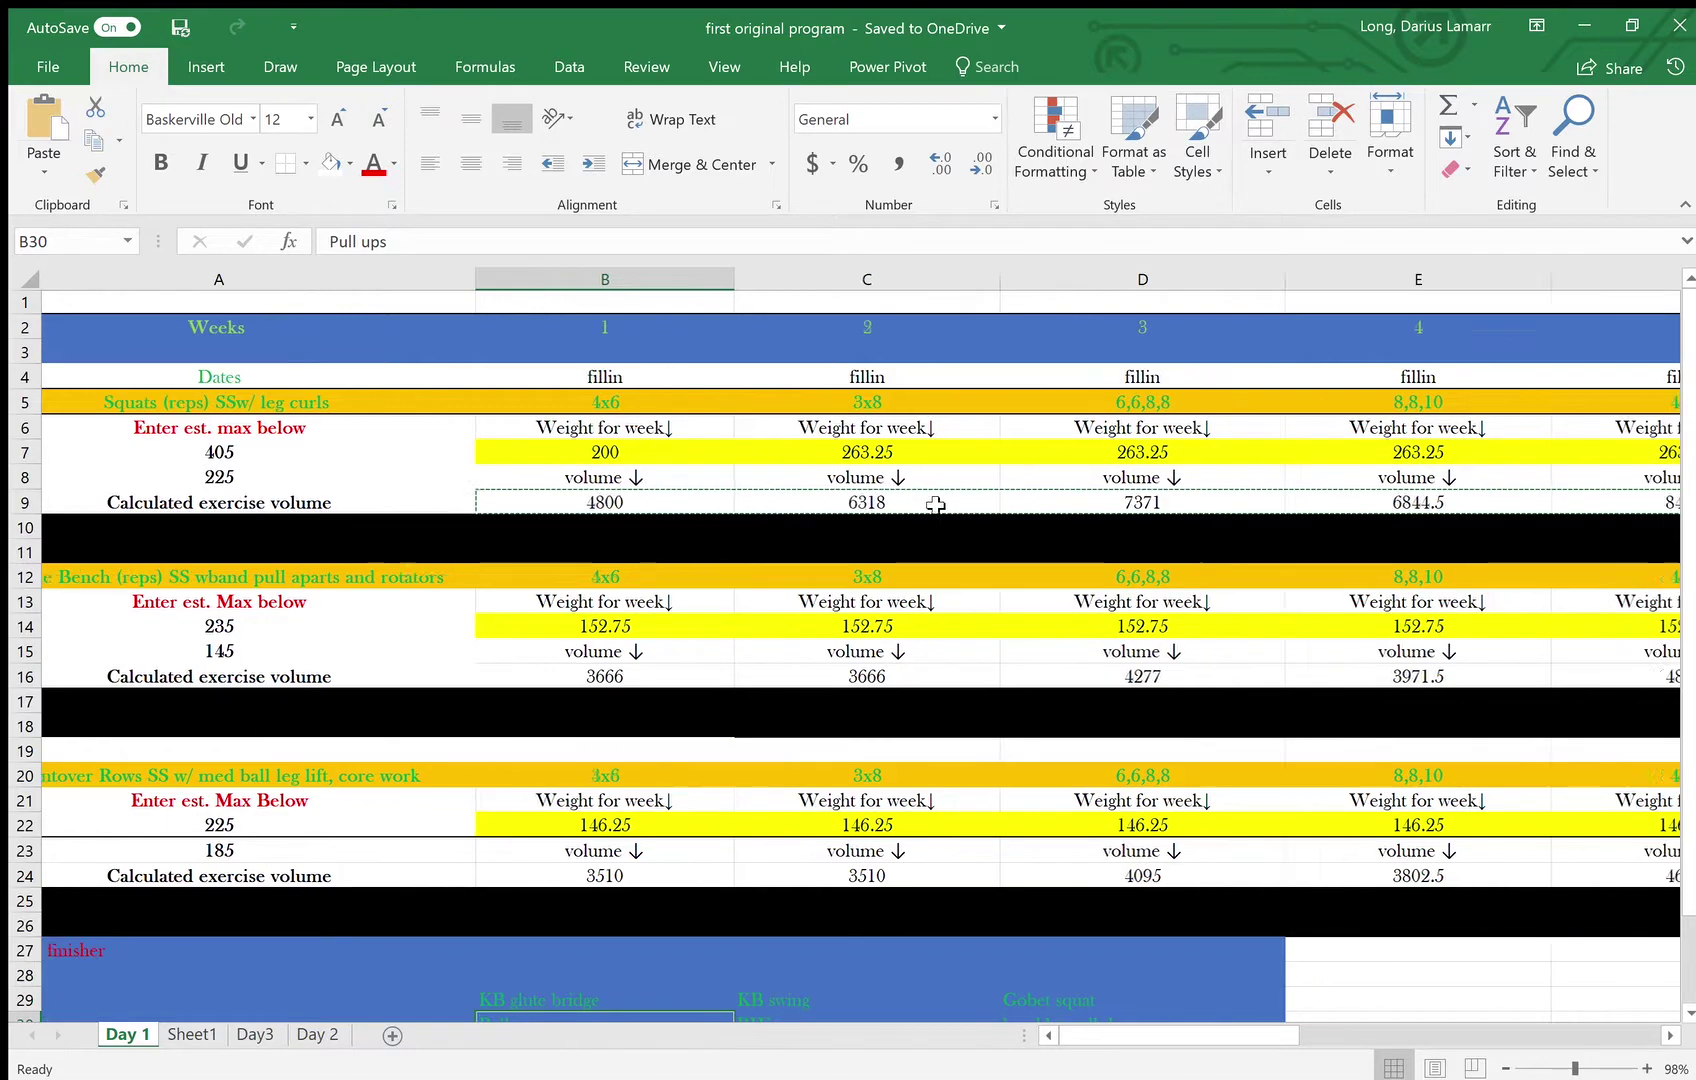
scroll(935, 505, "left", 4)
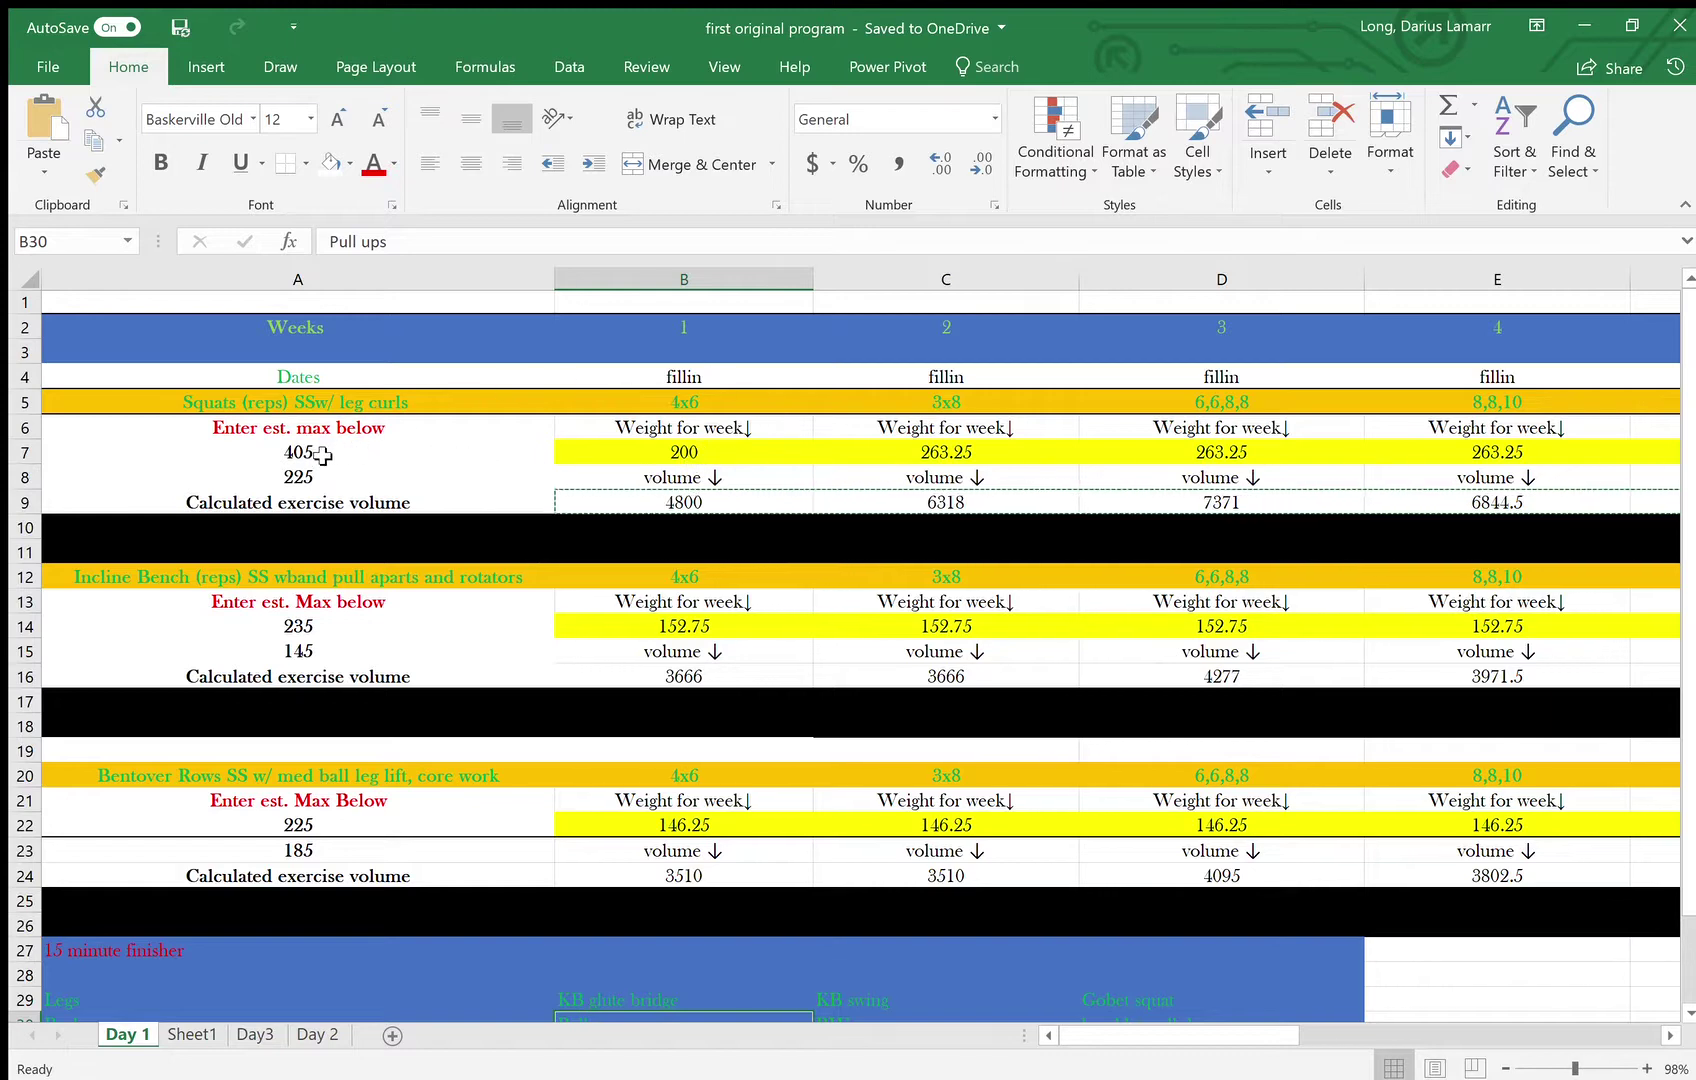
left_click(687, 453)
left_click(366, 254)
left_click_drag(366, 254, 326, 241)
type("=")
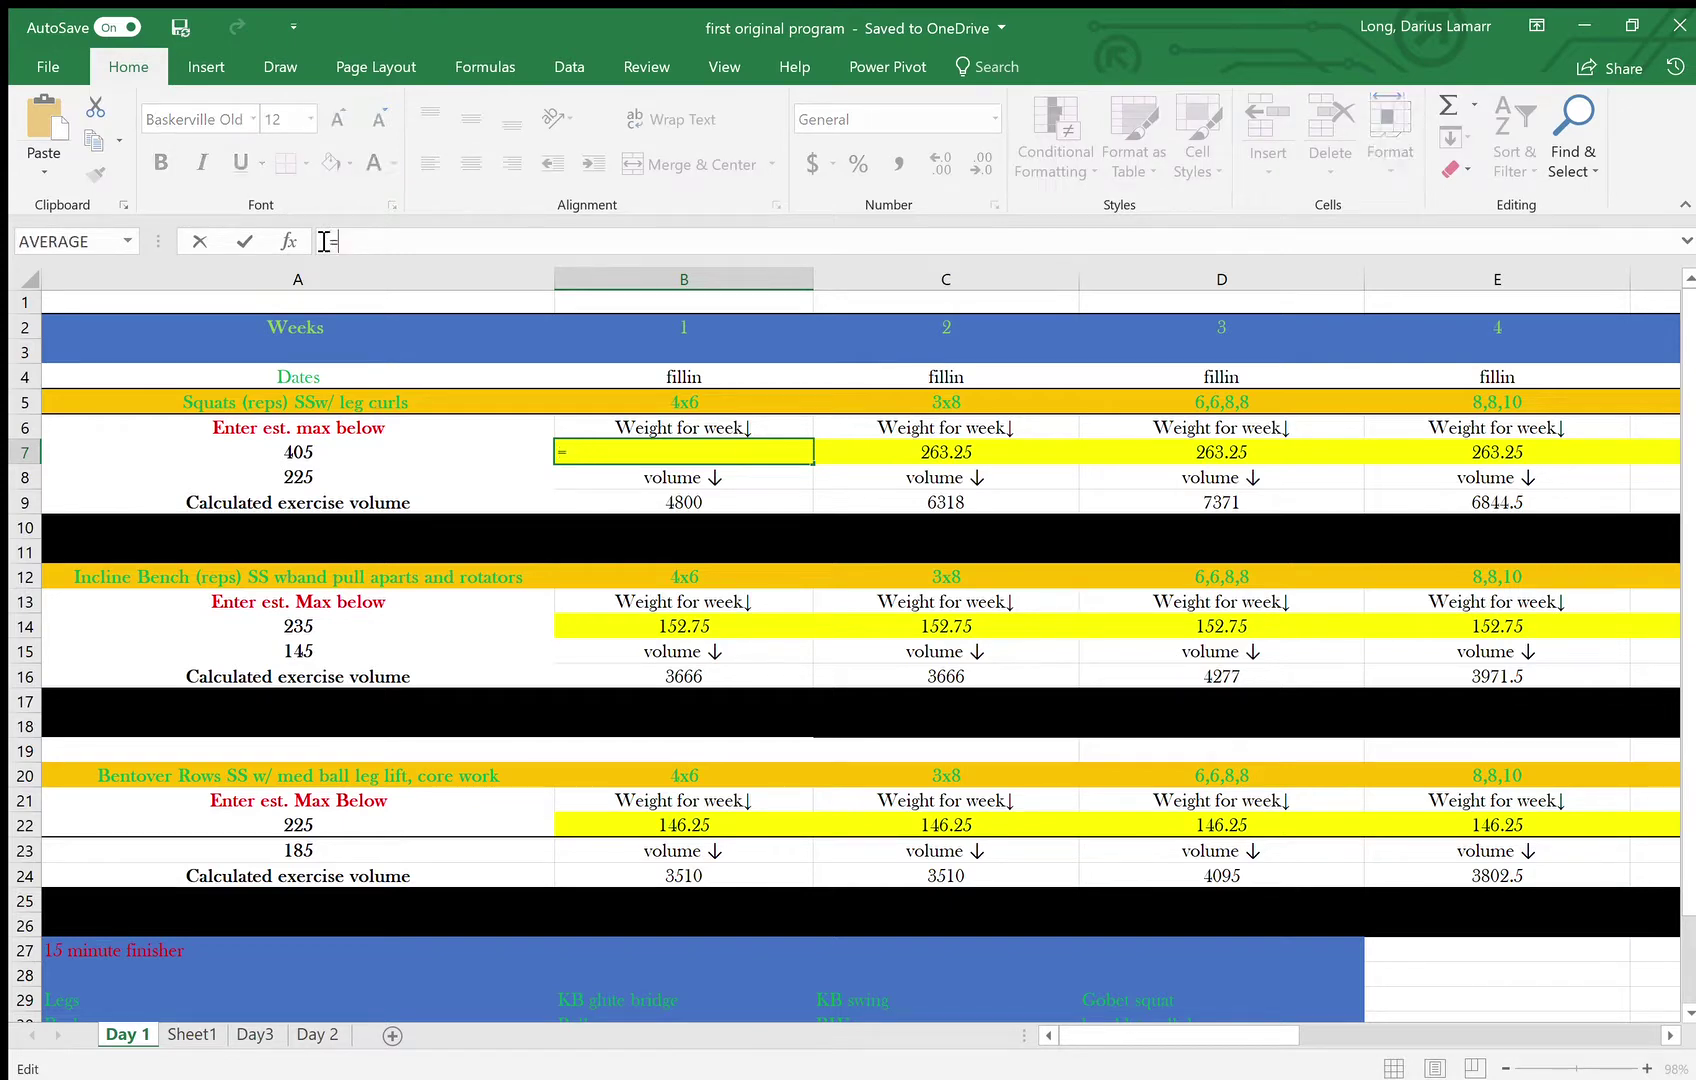
left_click(331, 455)
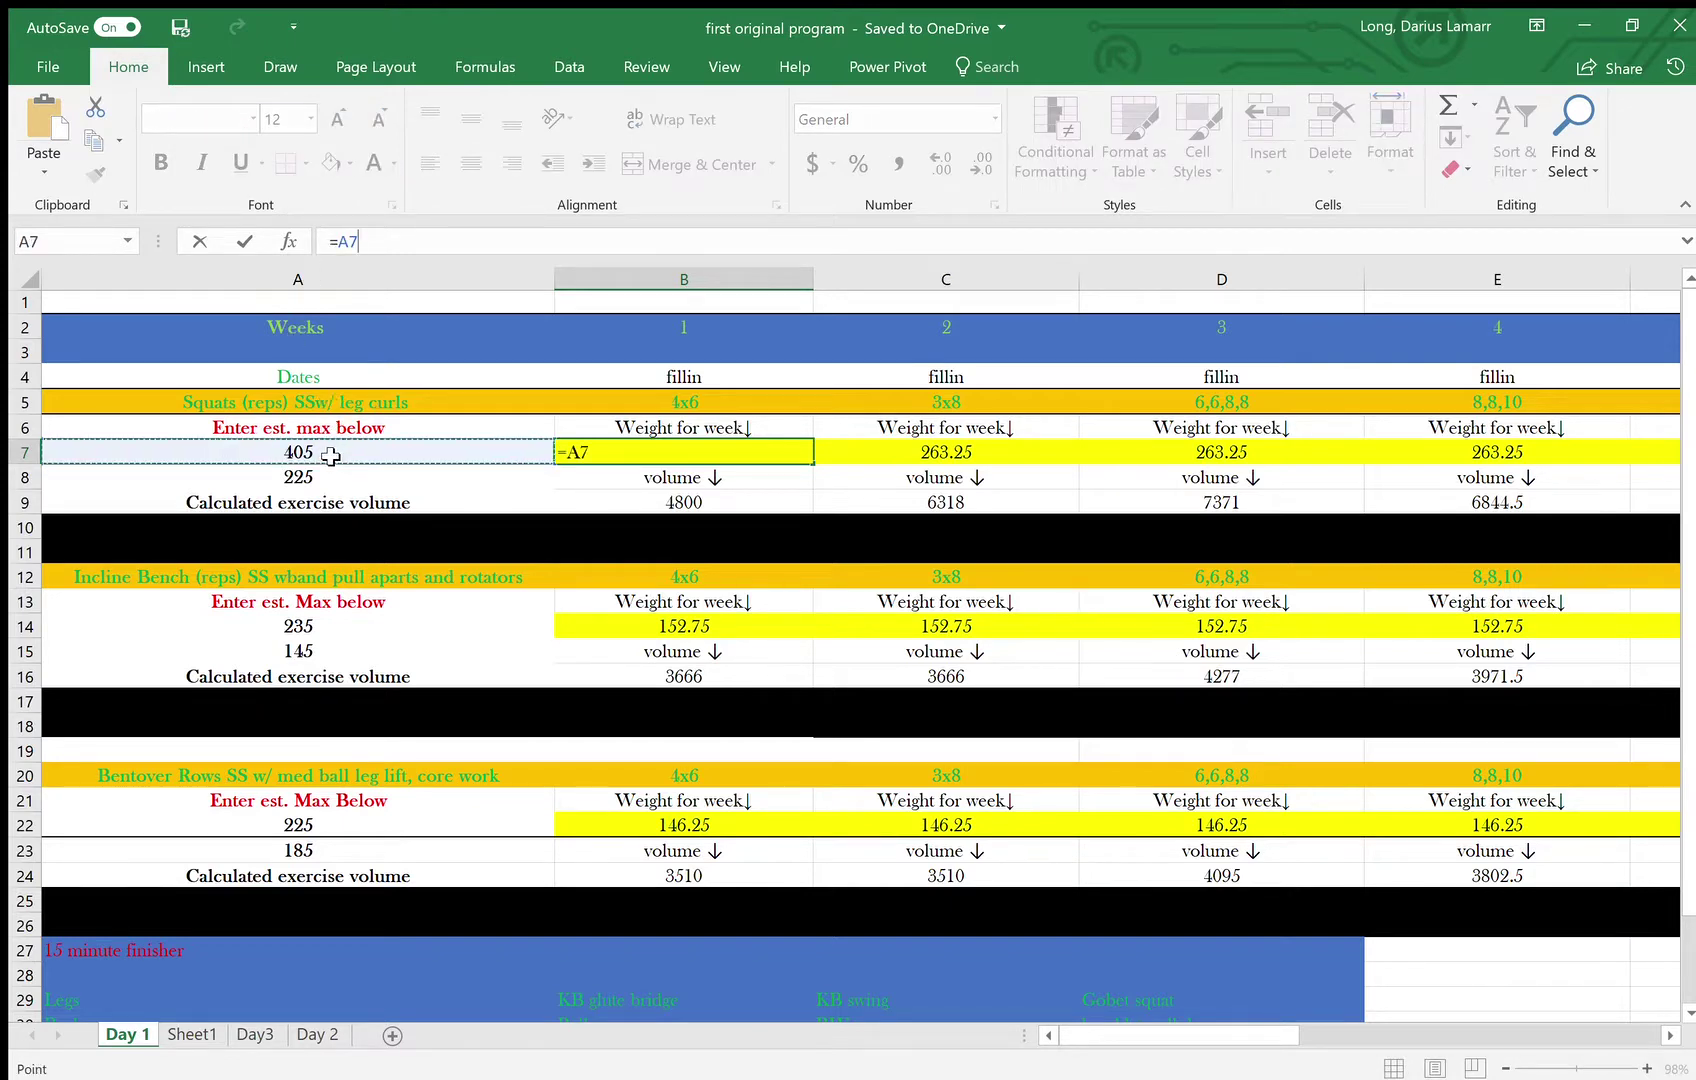
type("*.65")
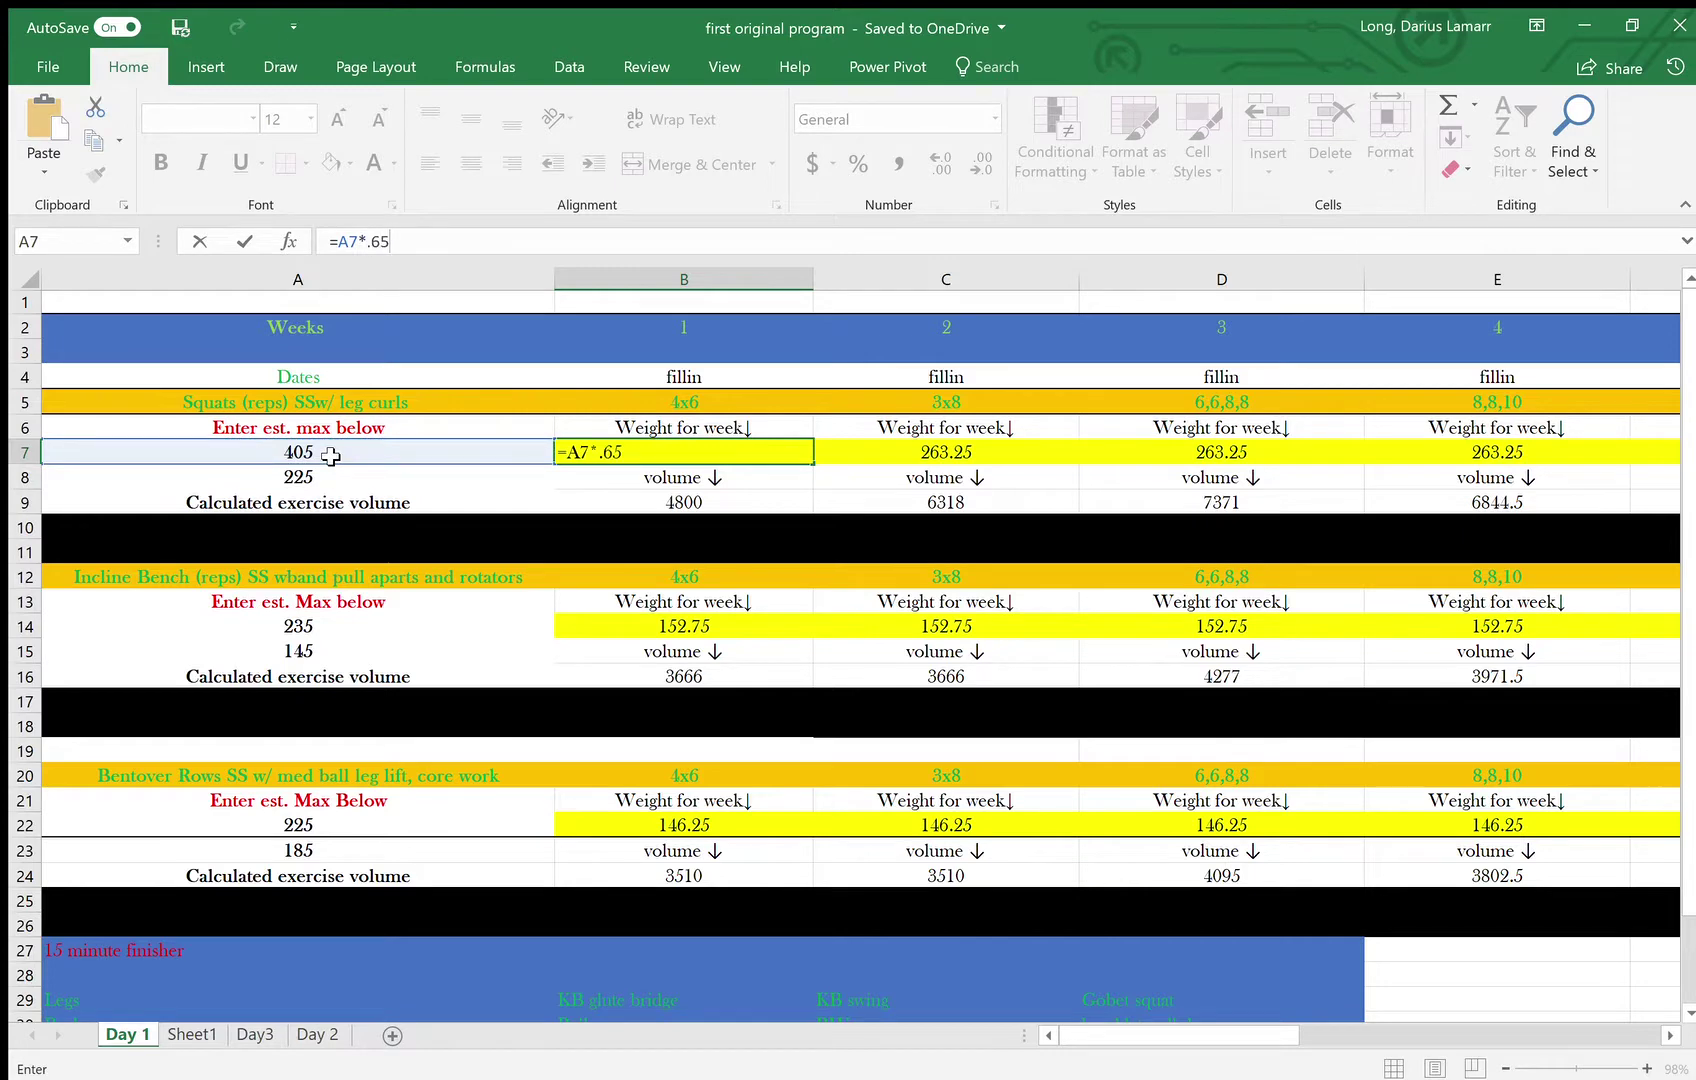
key("Return")
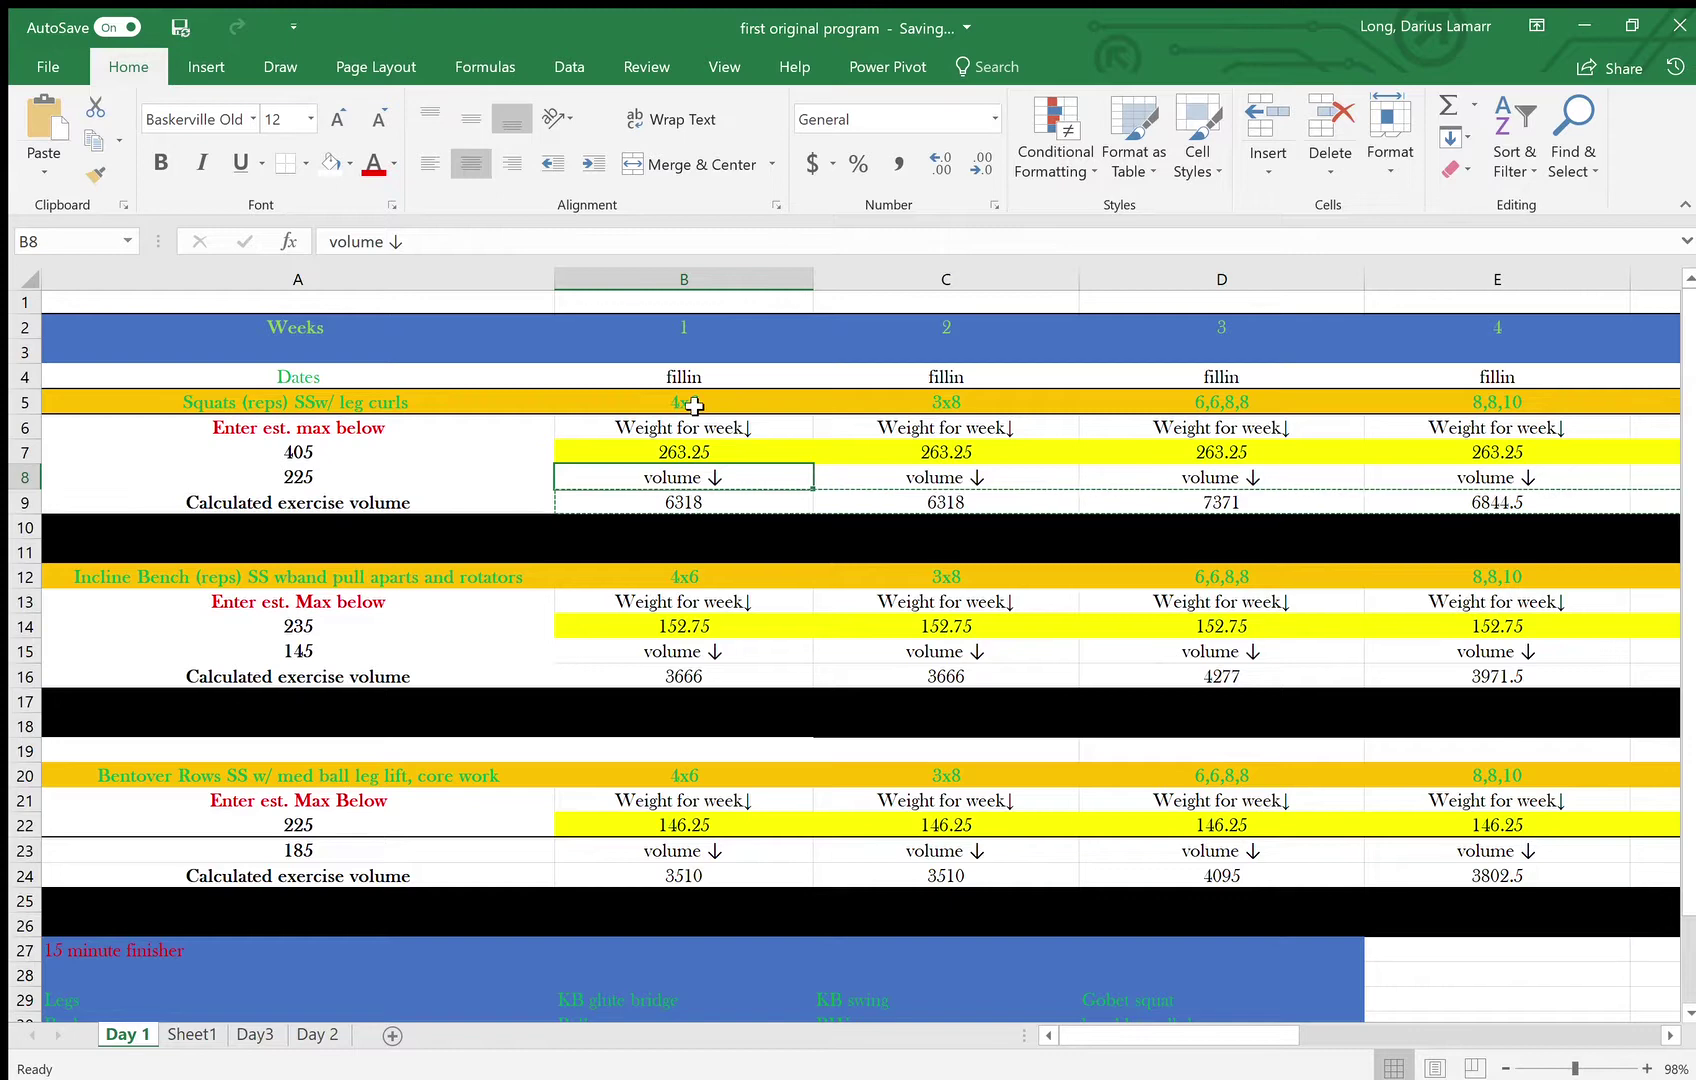
- Examine the squat volume formulas for weeks 1 and 3 and the set and rep schemes through week 14
left_click(697, 502)
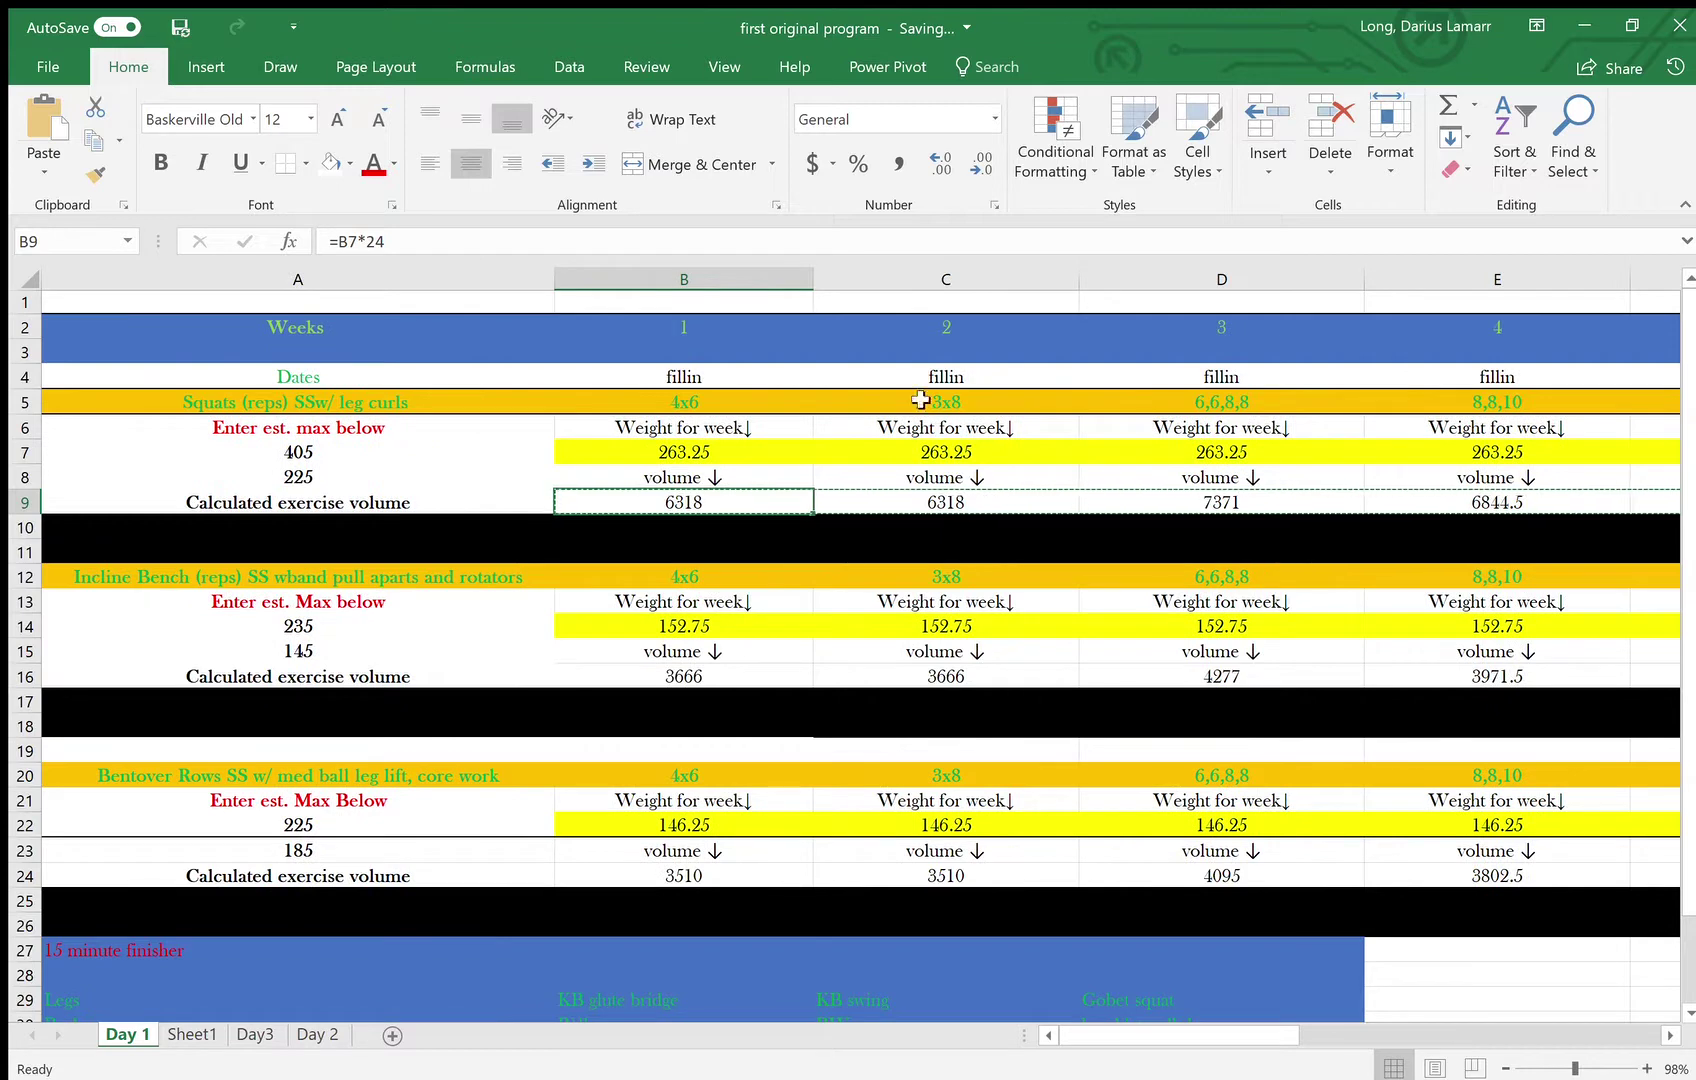
left_click(1200, 401)
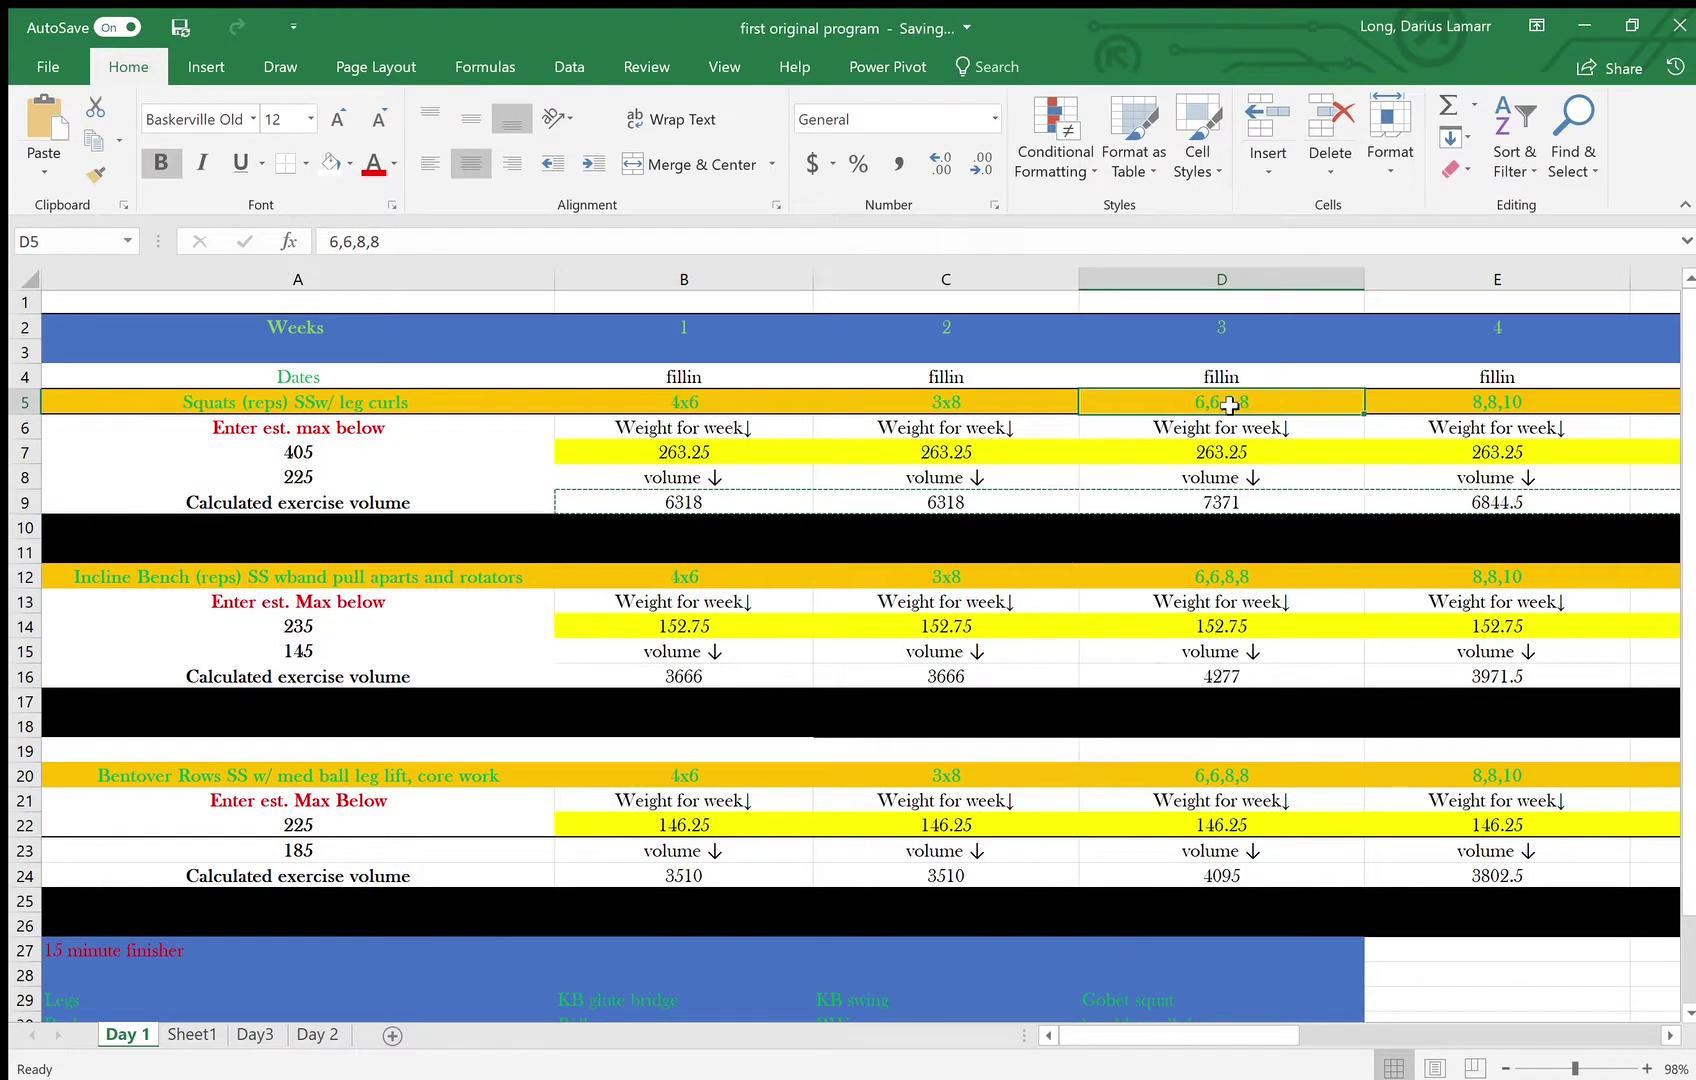
left_click(1237, 501)
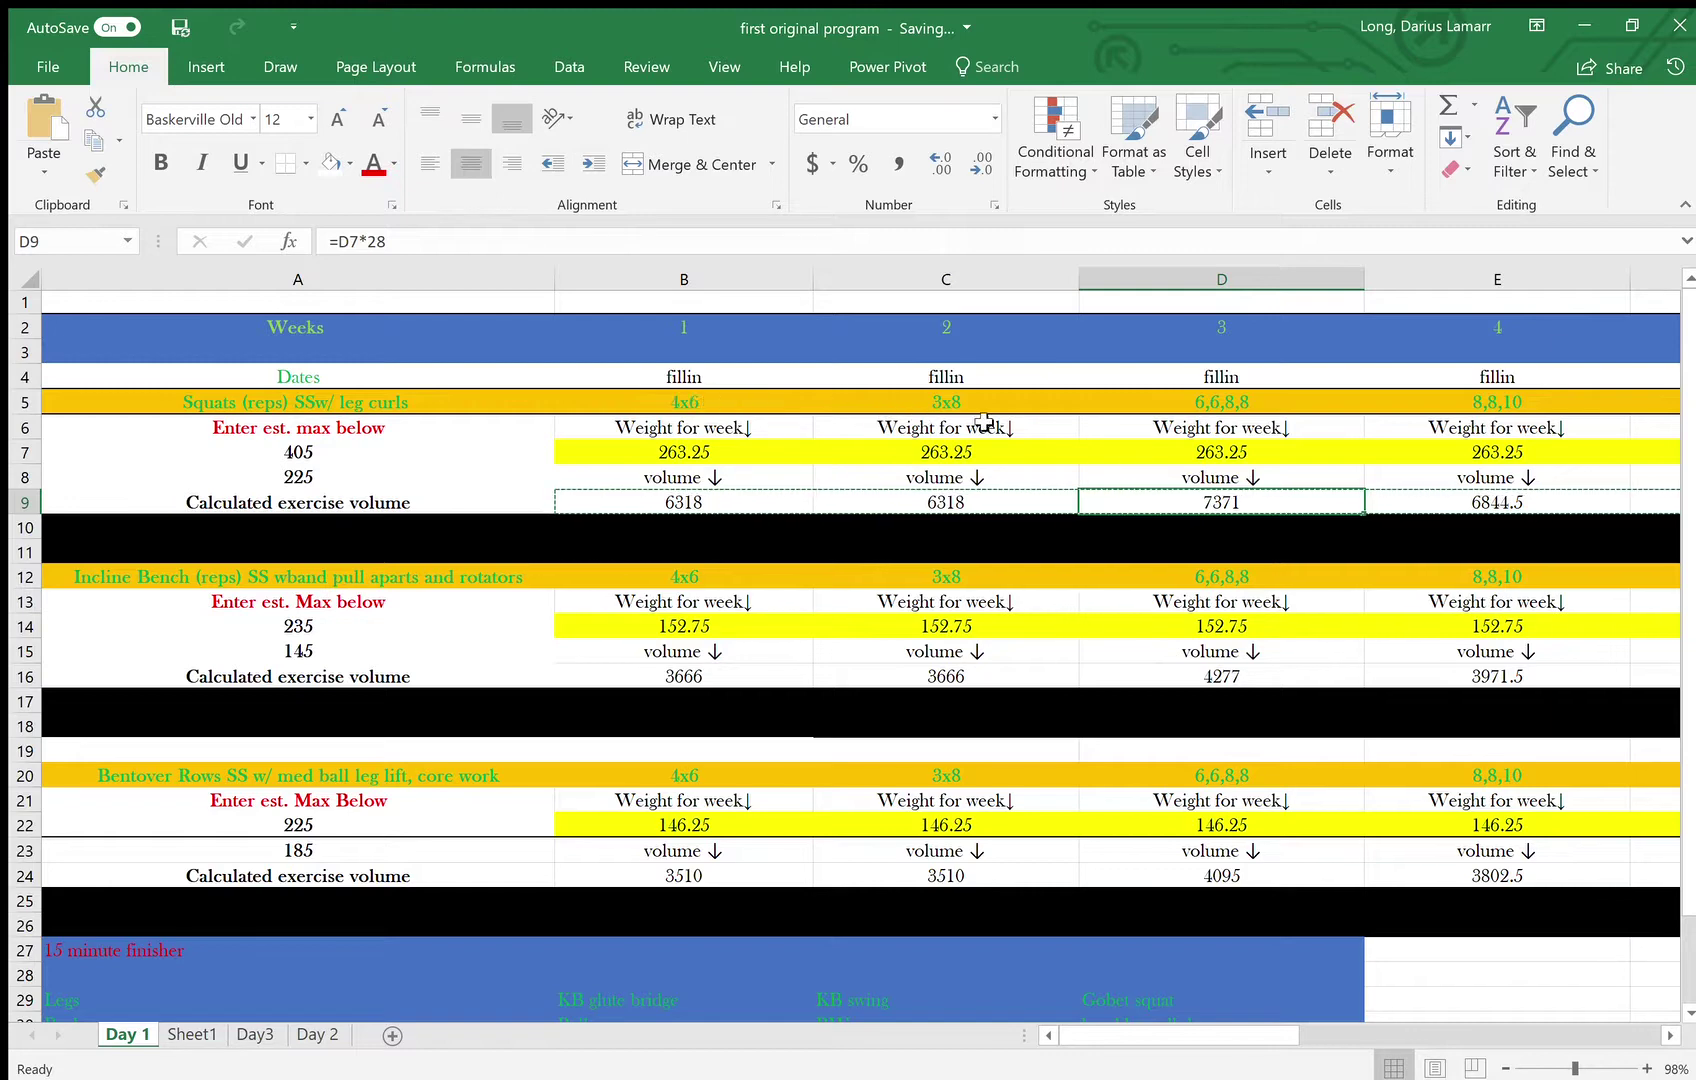
scroll(1264, 389, "right", 3)
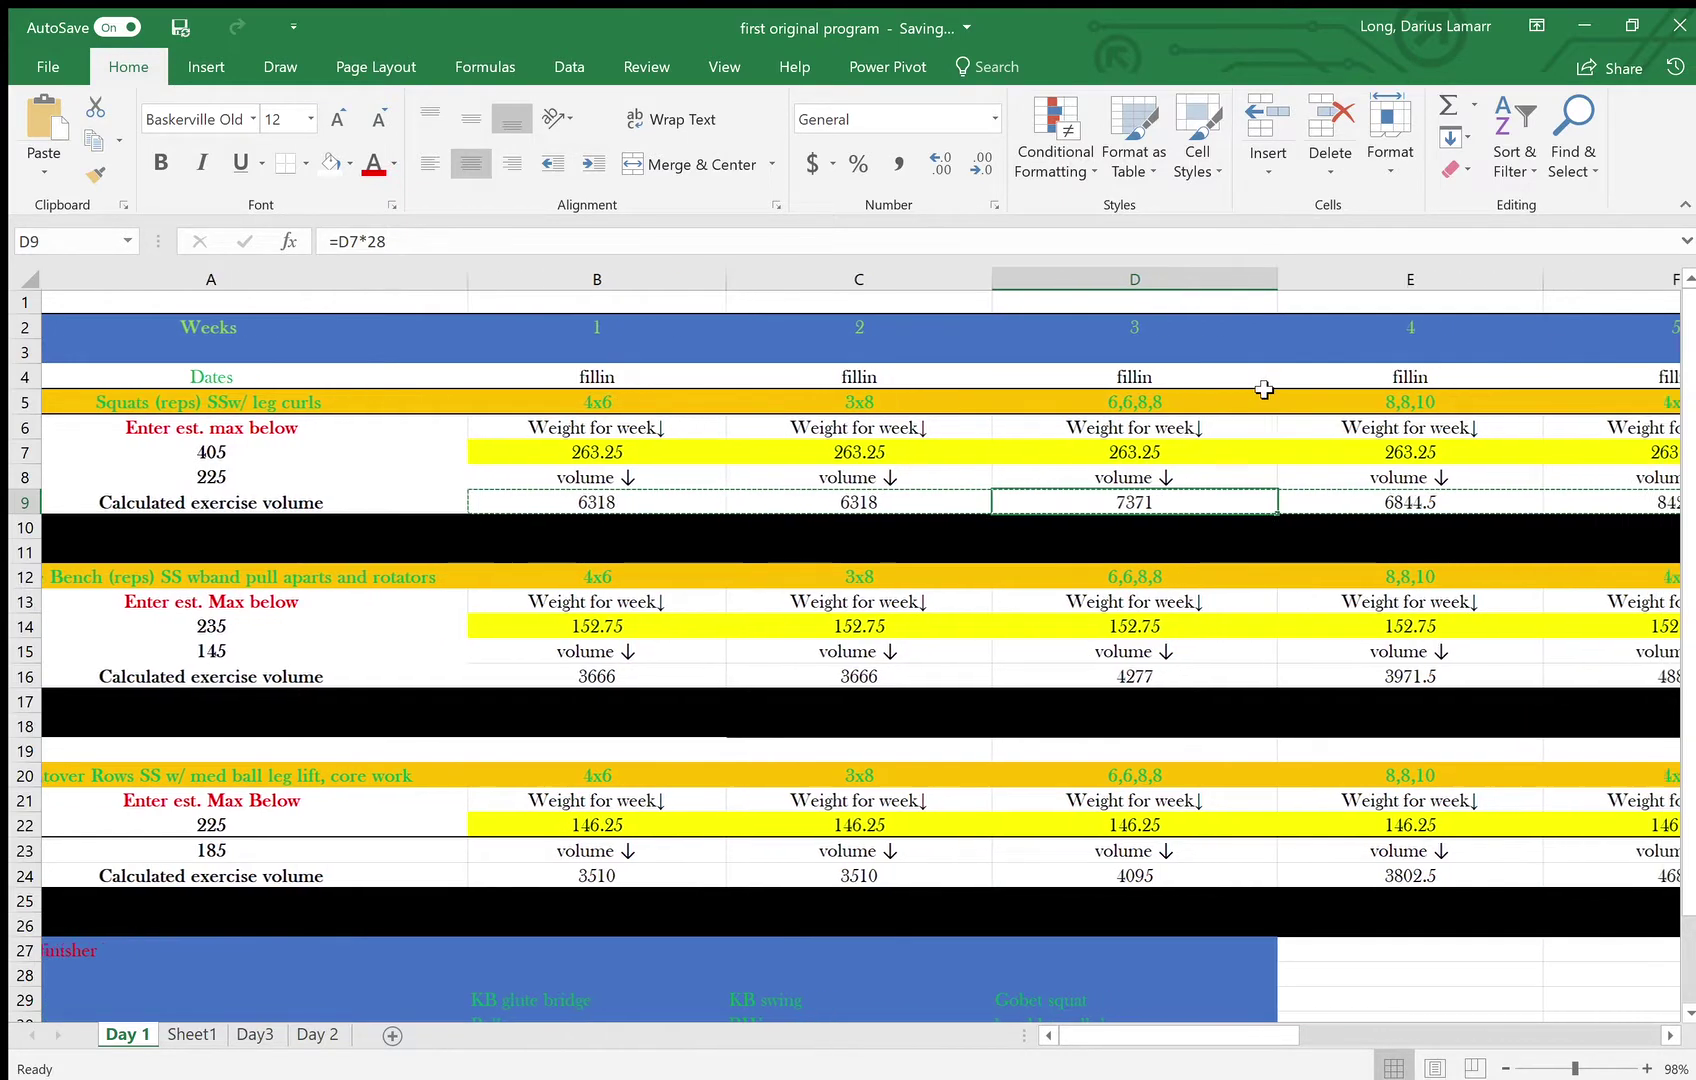
scroll(1264, 389, "right", 1)
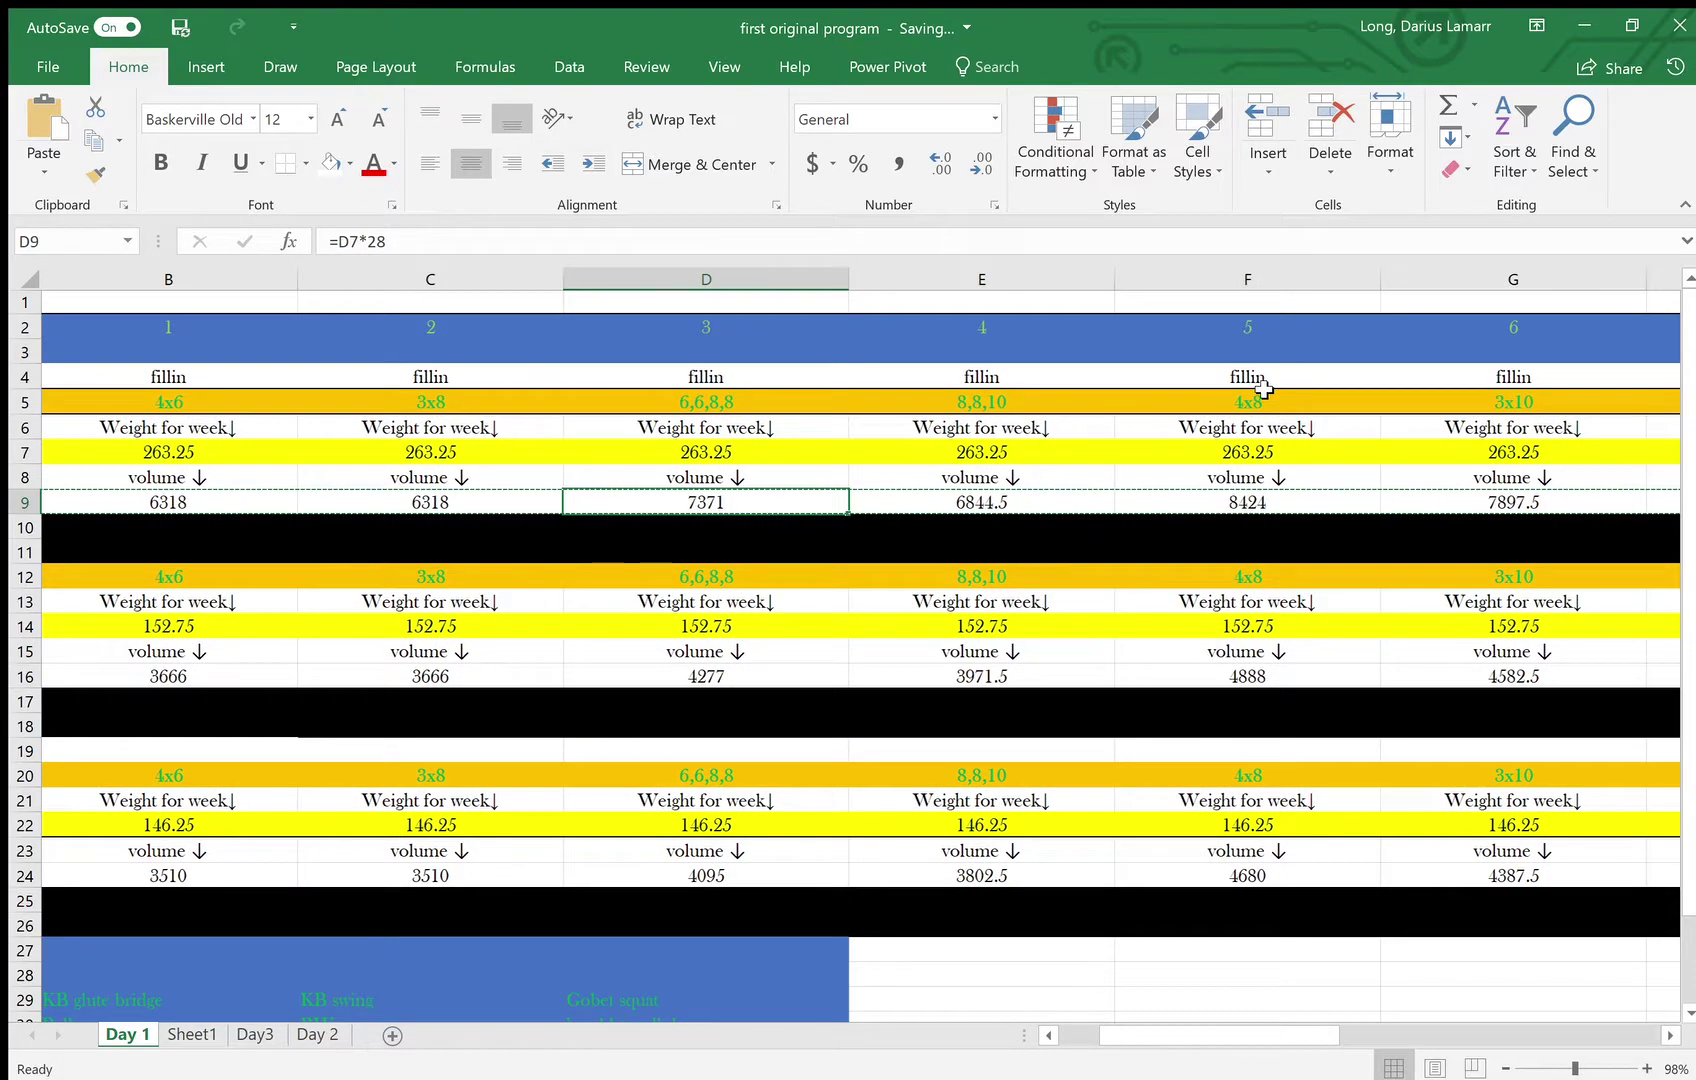
scroll(1264, 389, "right", 6)
scroll(1264, 389, "right", 6)
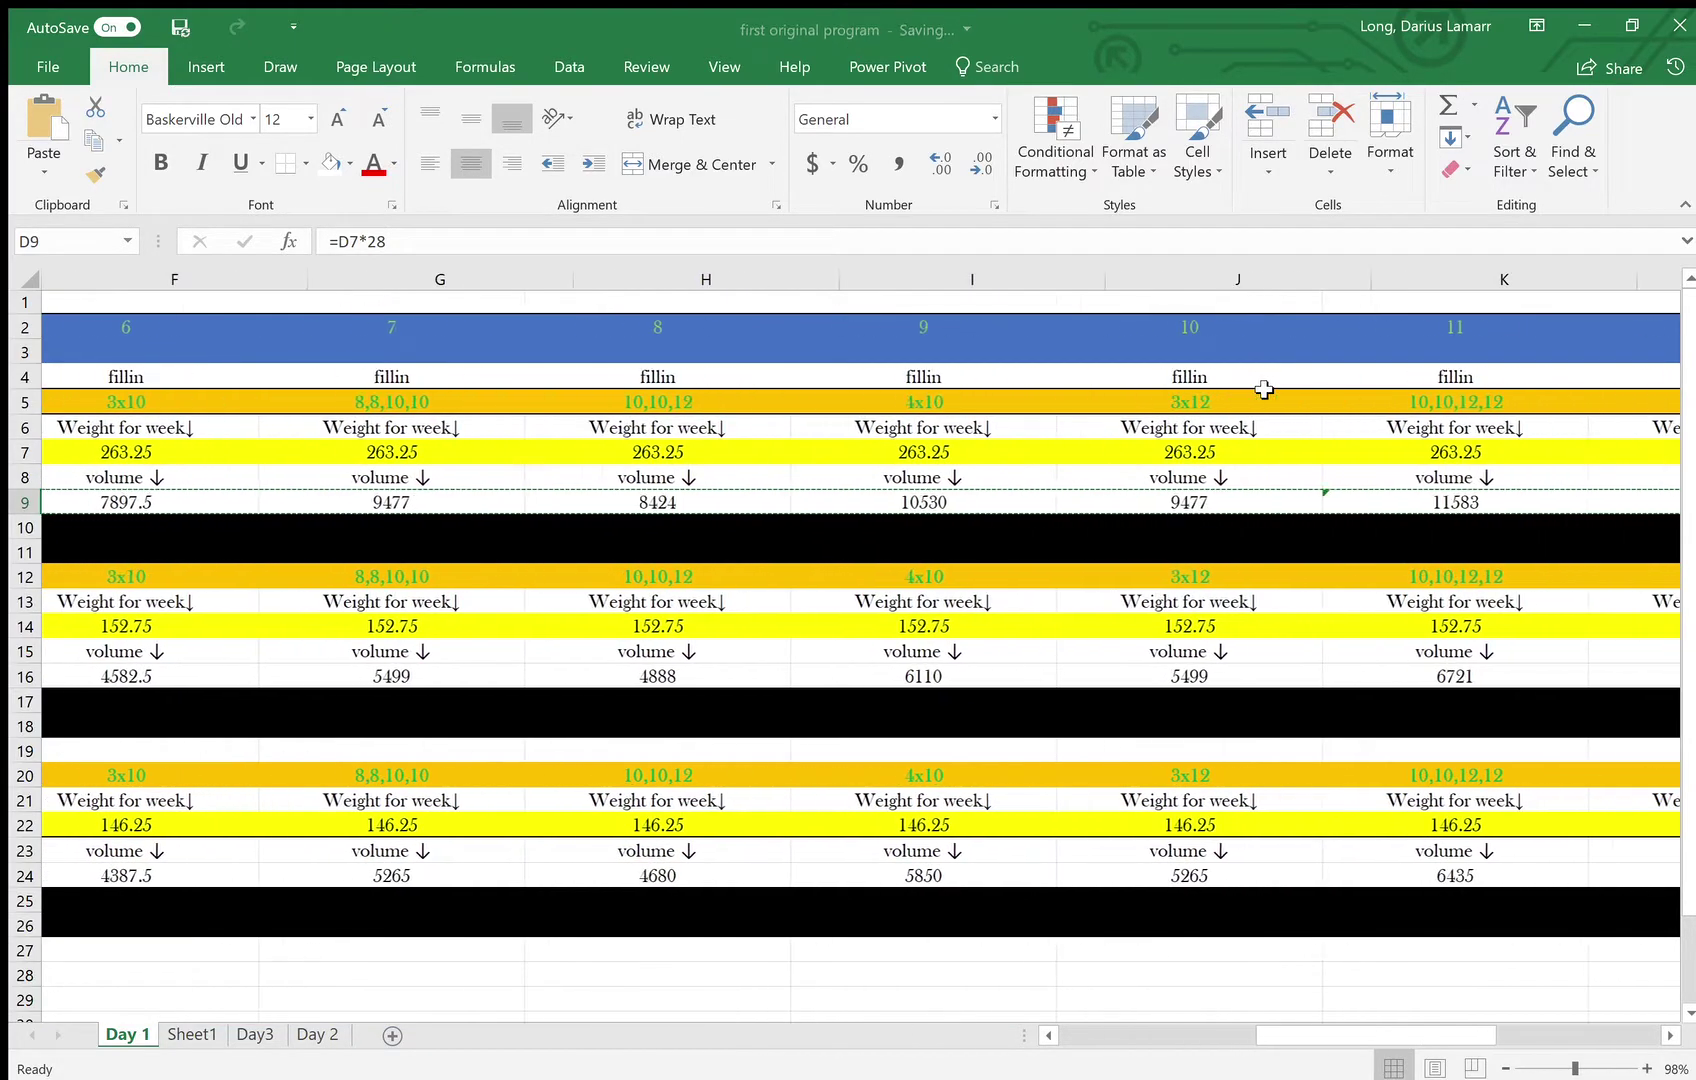
scroll(1264, 389, "right", 2)
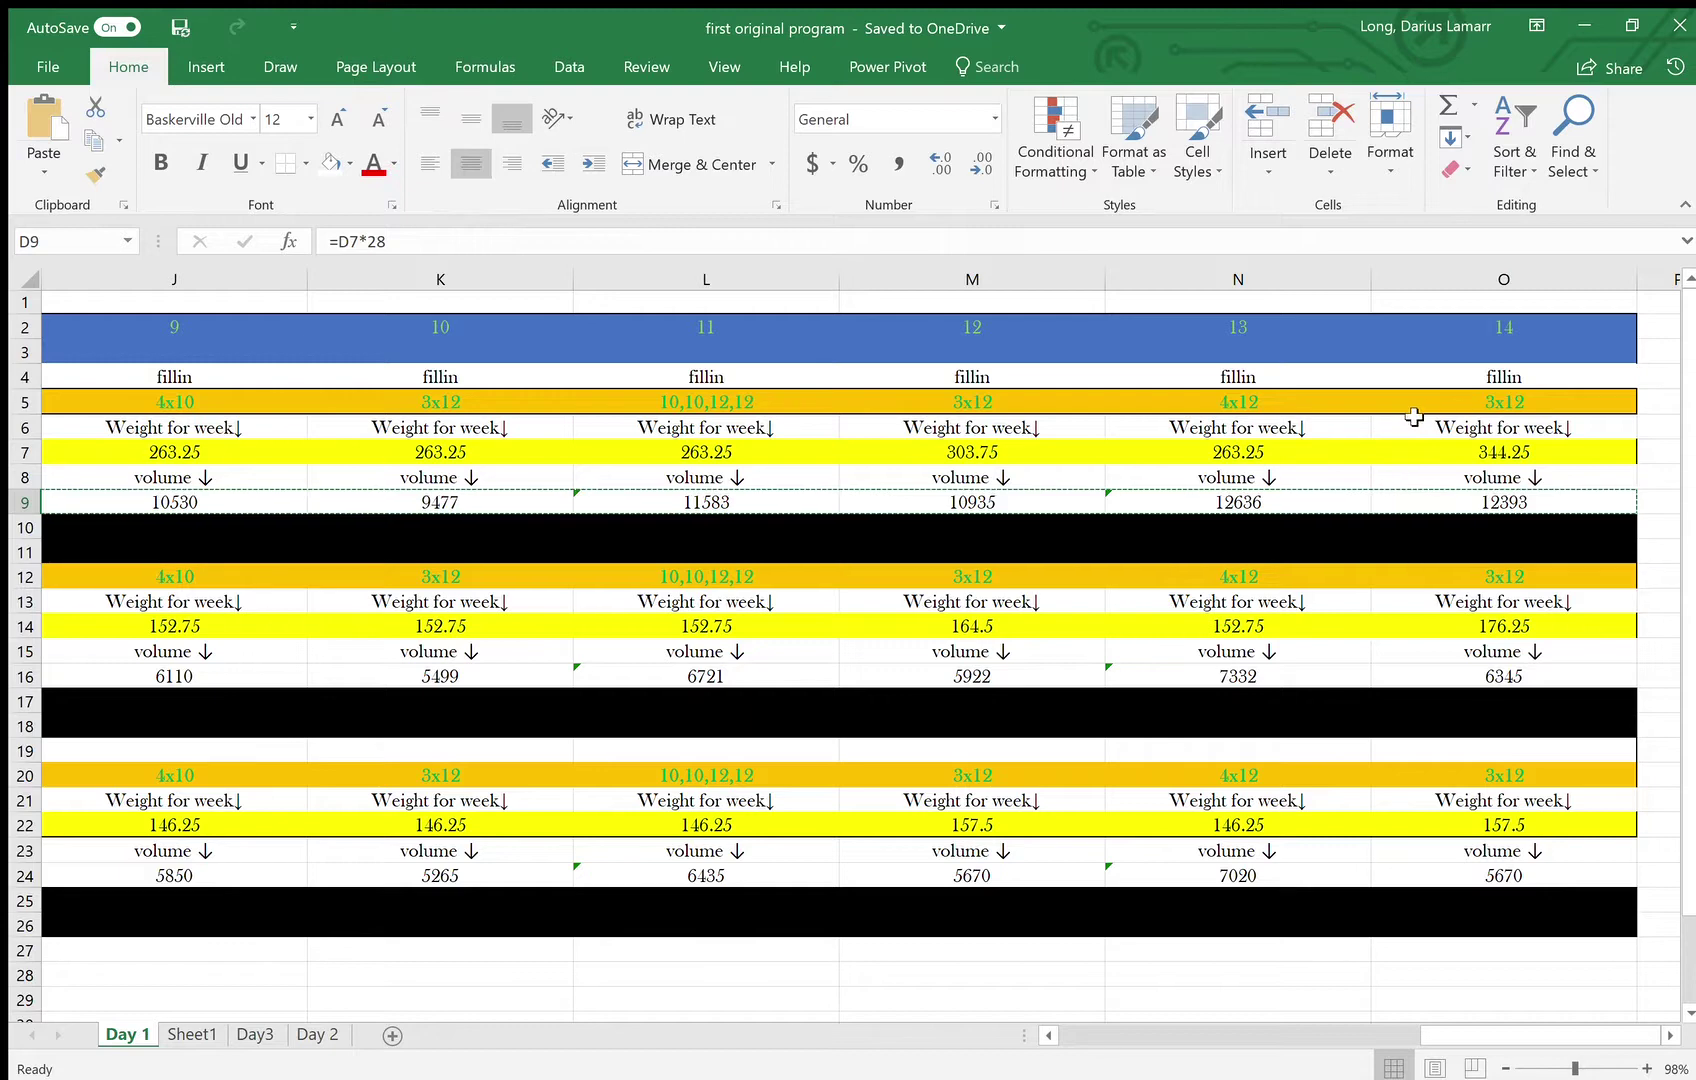
left_click(1306, 405)
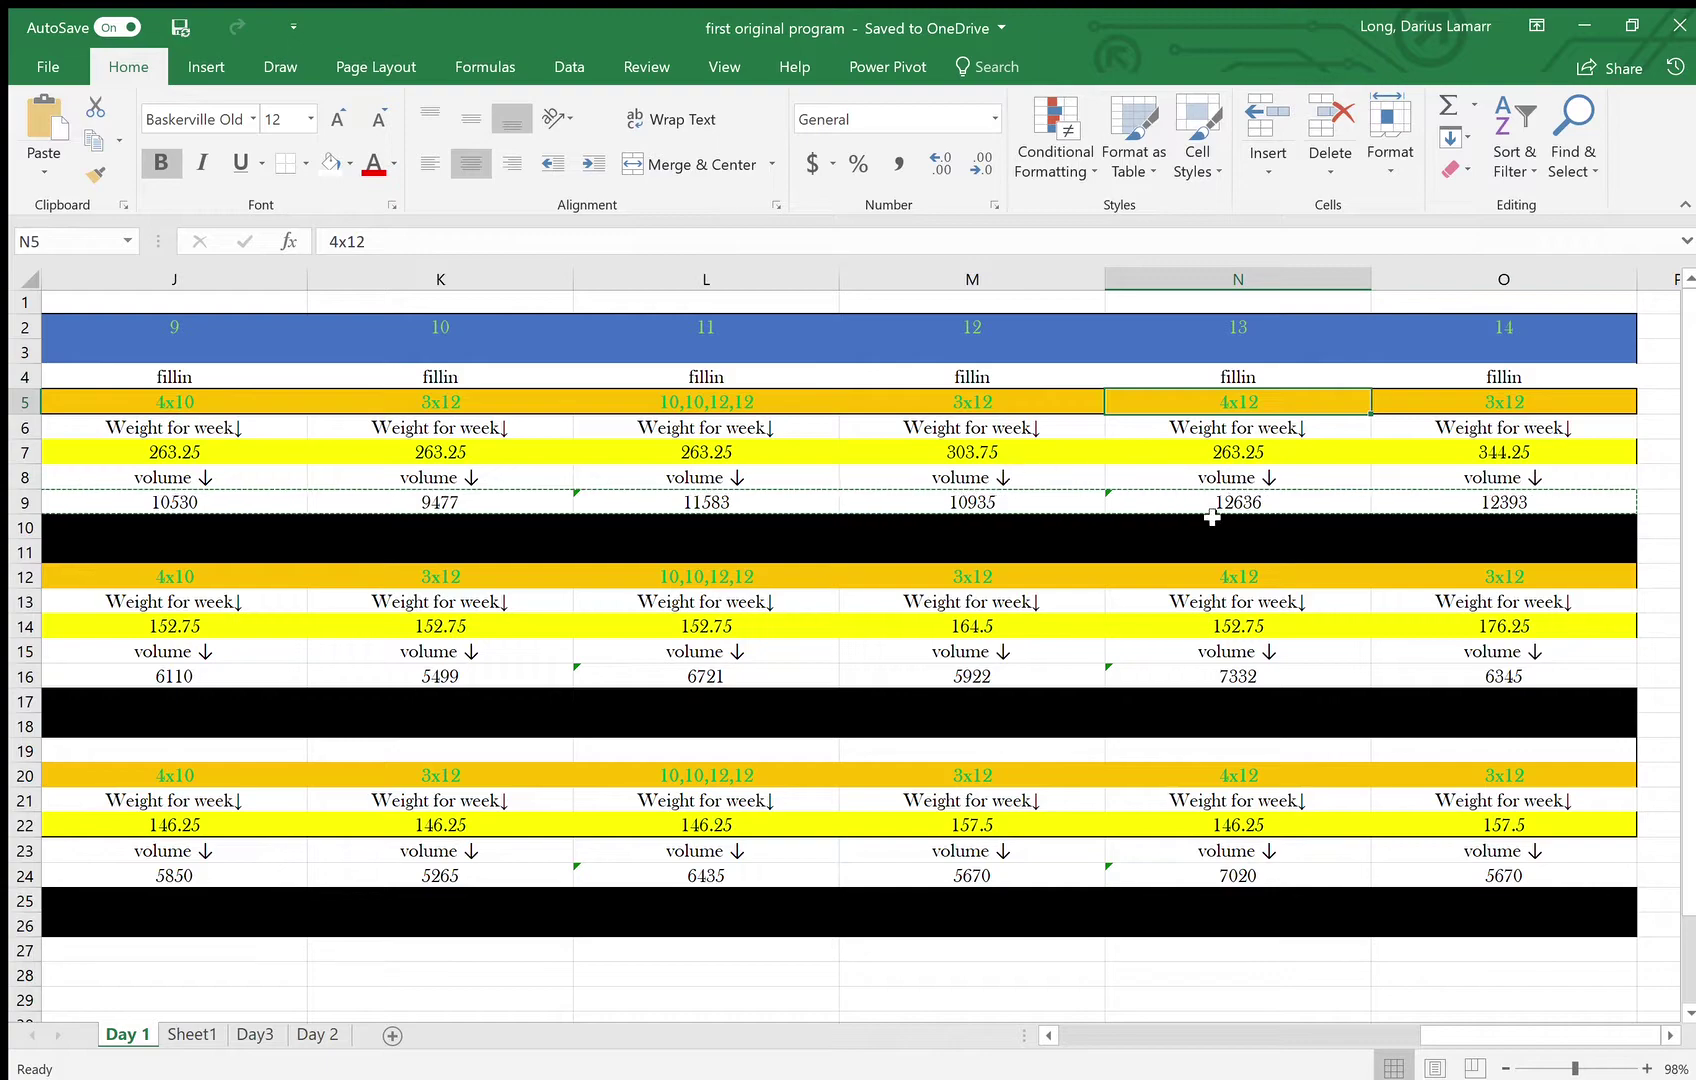
- Compare the weekly weights and exercise volumes of all three lifts from week 1 to week 14
scroll(695, 473, "left", 6)
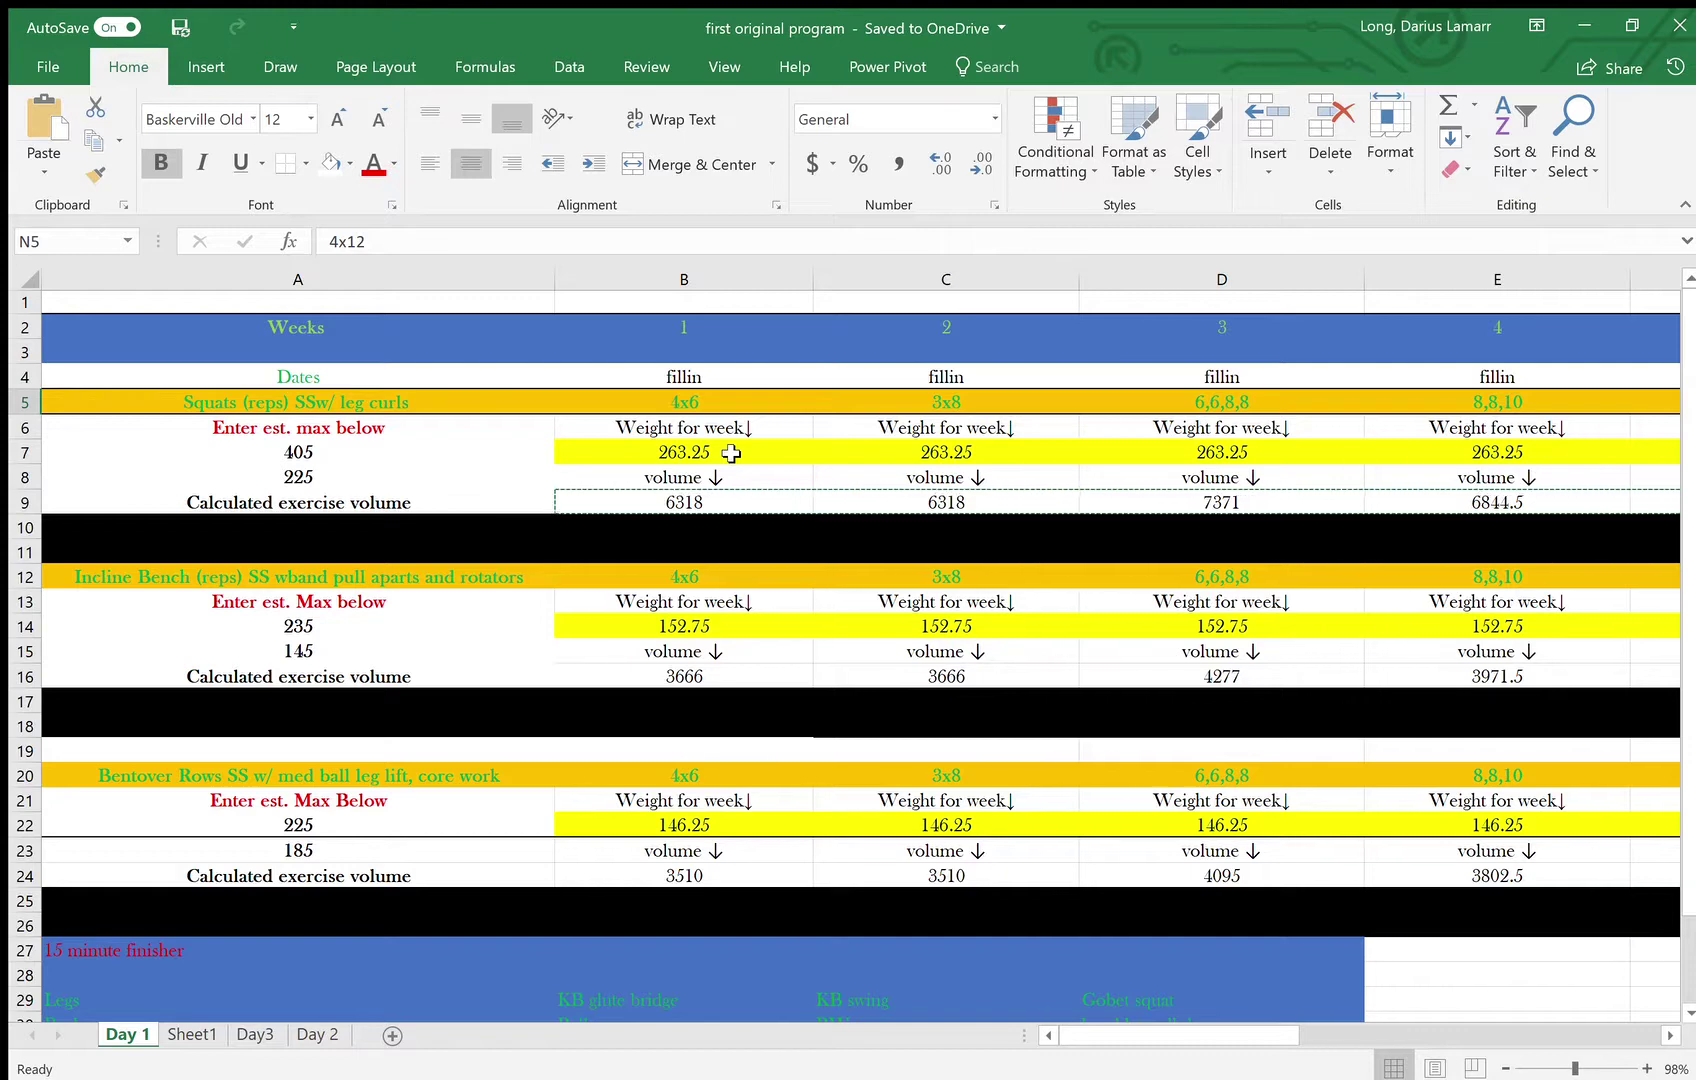
scroll(731, 453, "right", 4)
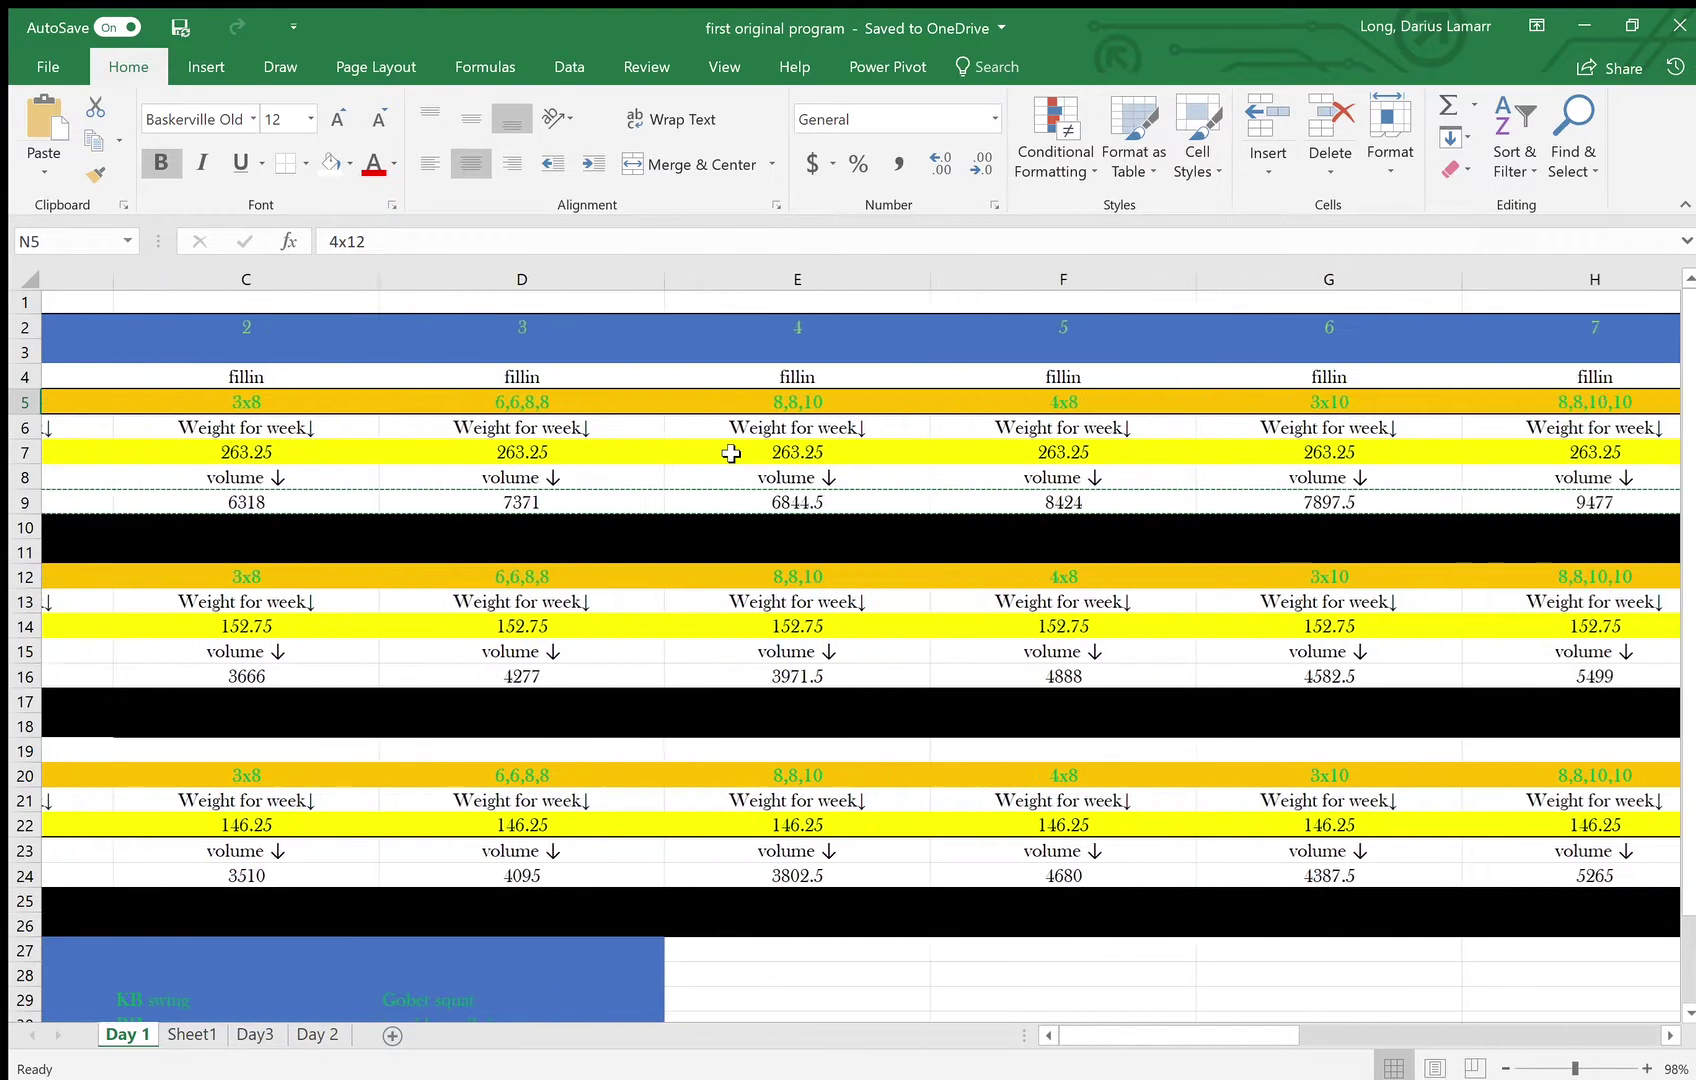
scroll(1382, 401, "right", 1)
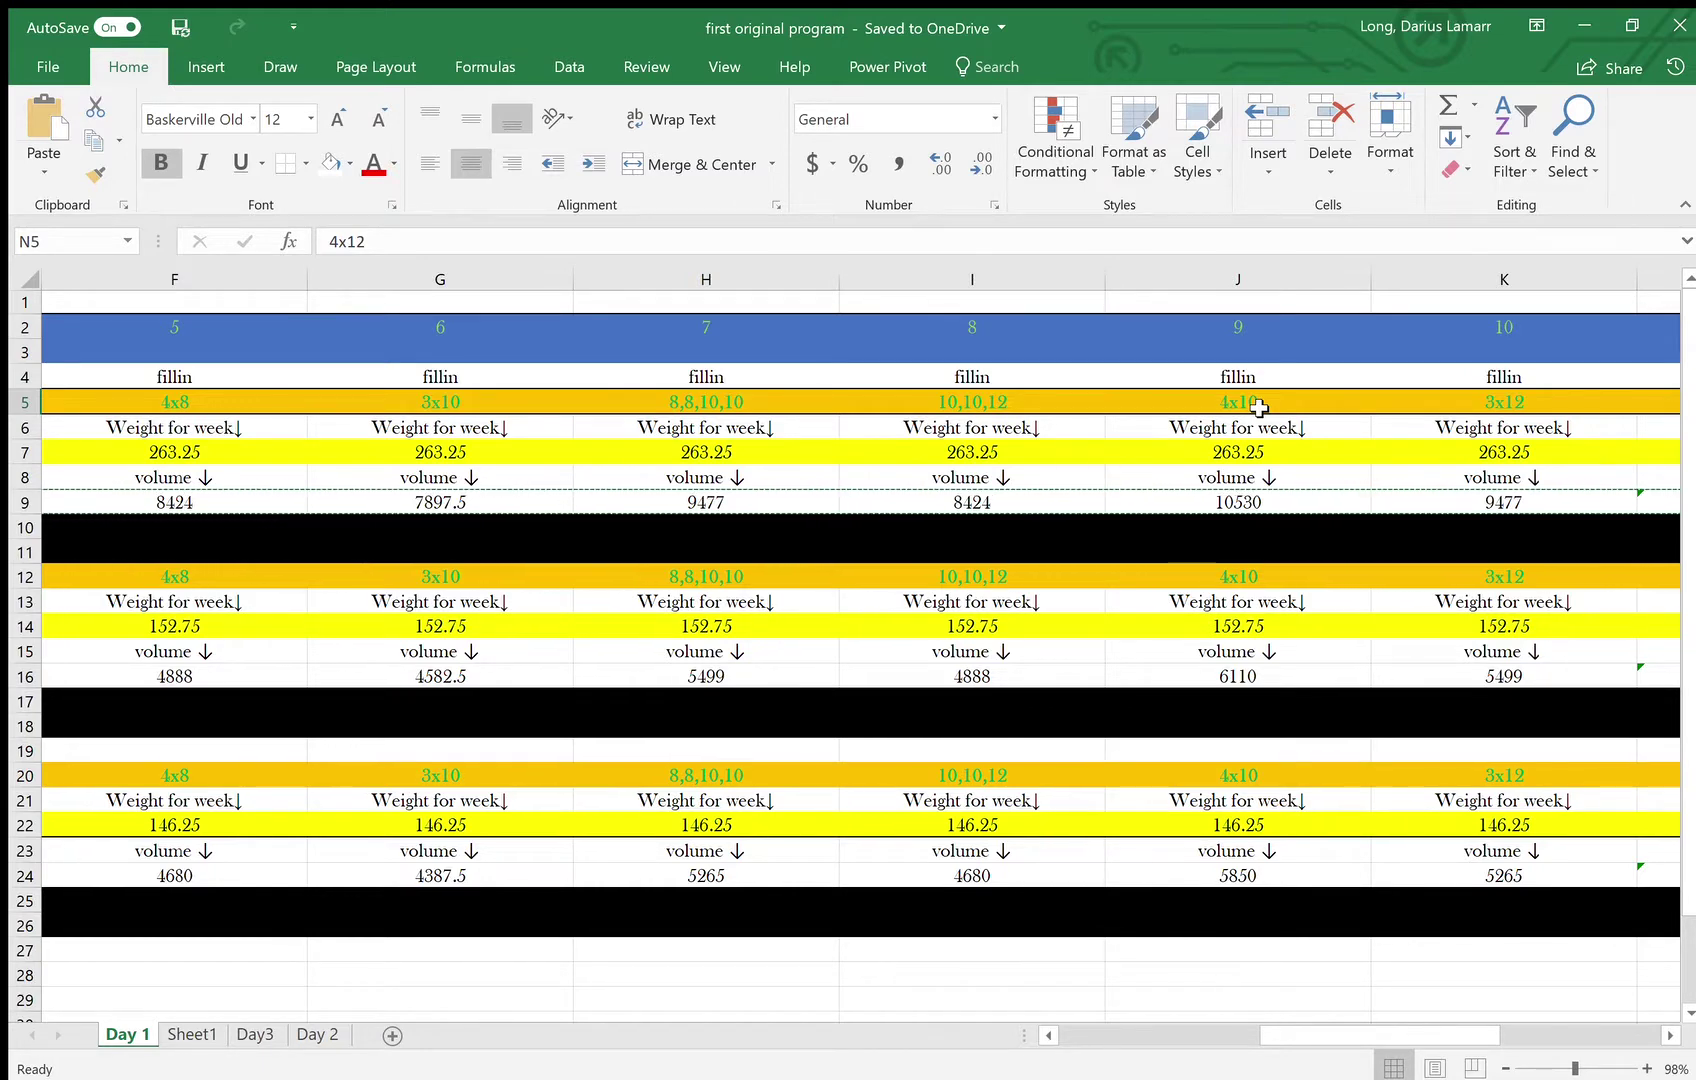
scroll(1258, 407, "right", 1)
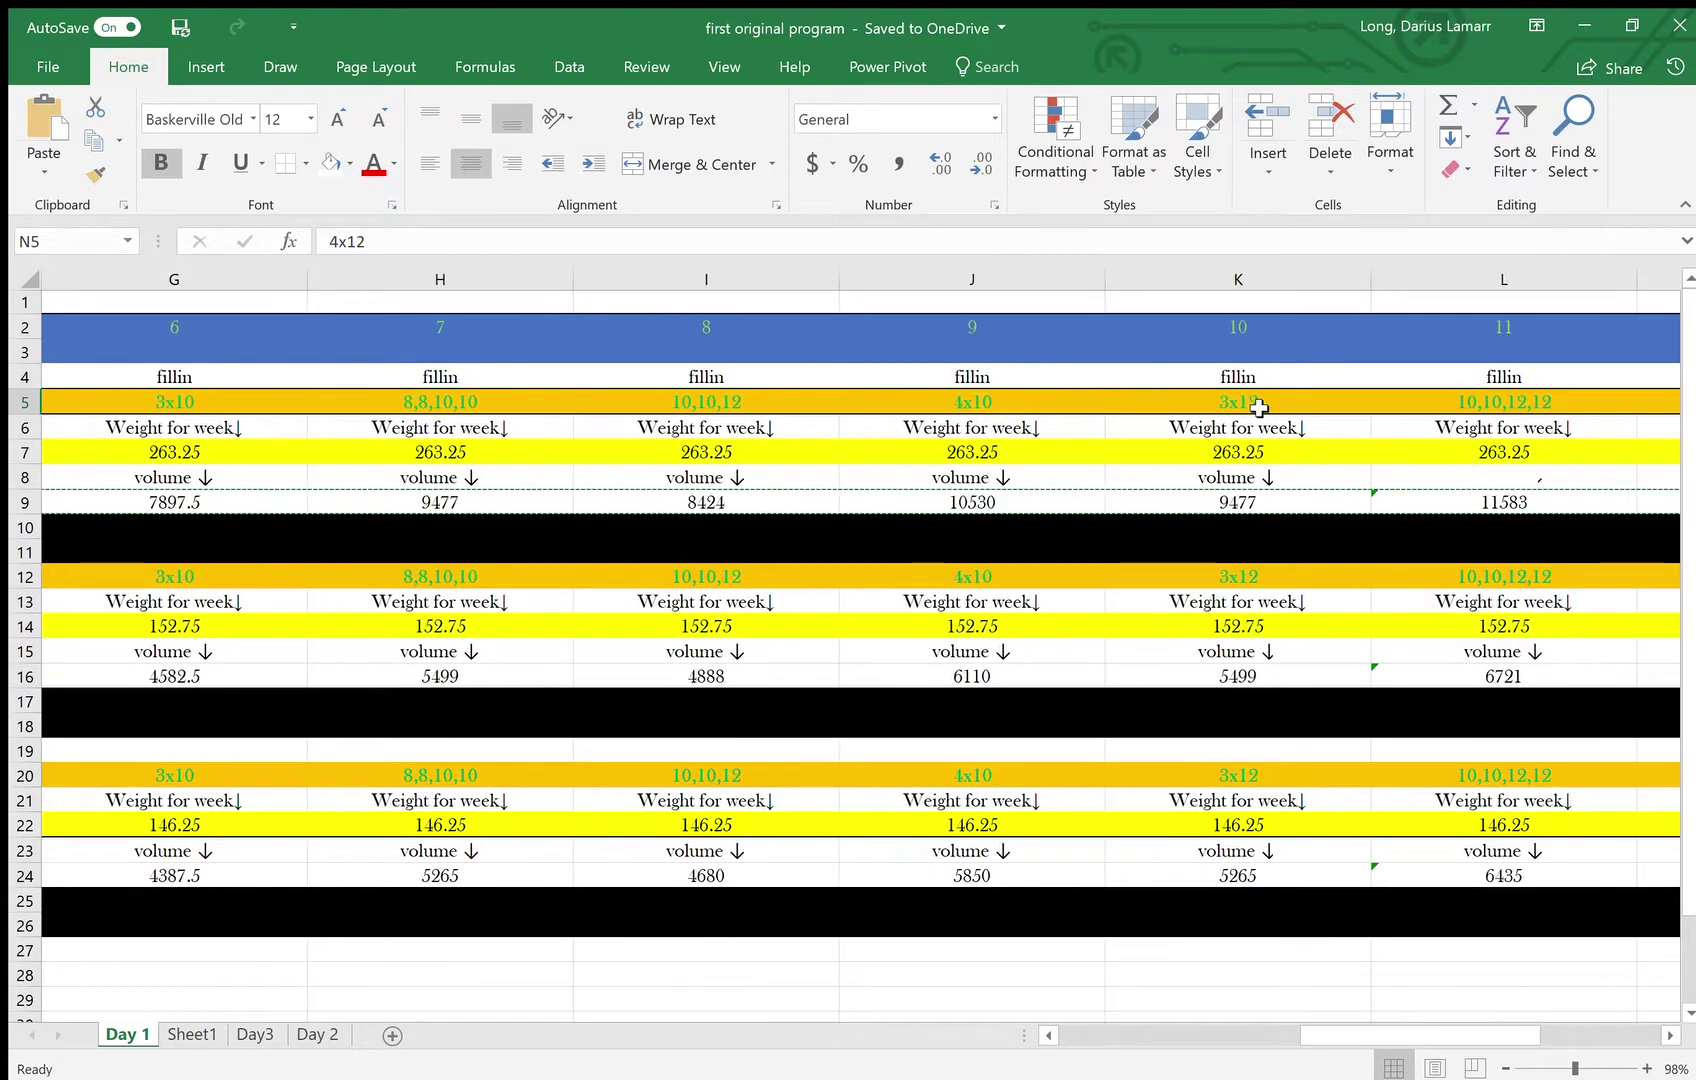
scroll(1488, 420, "right", 2)
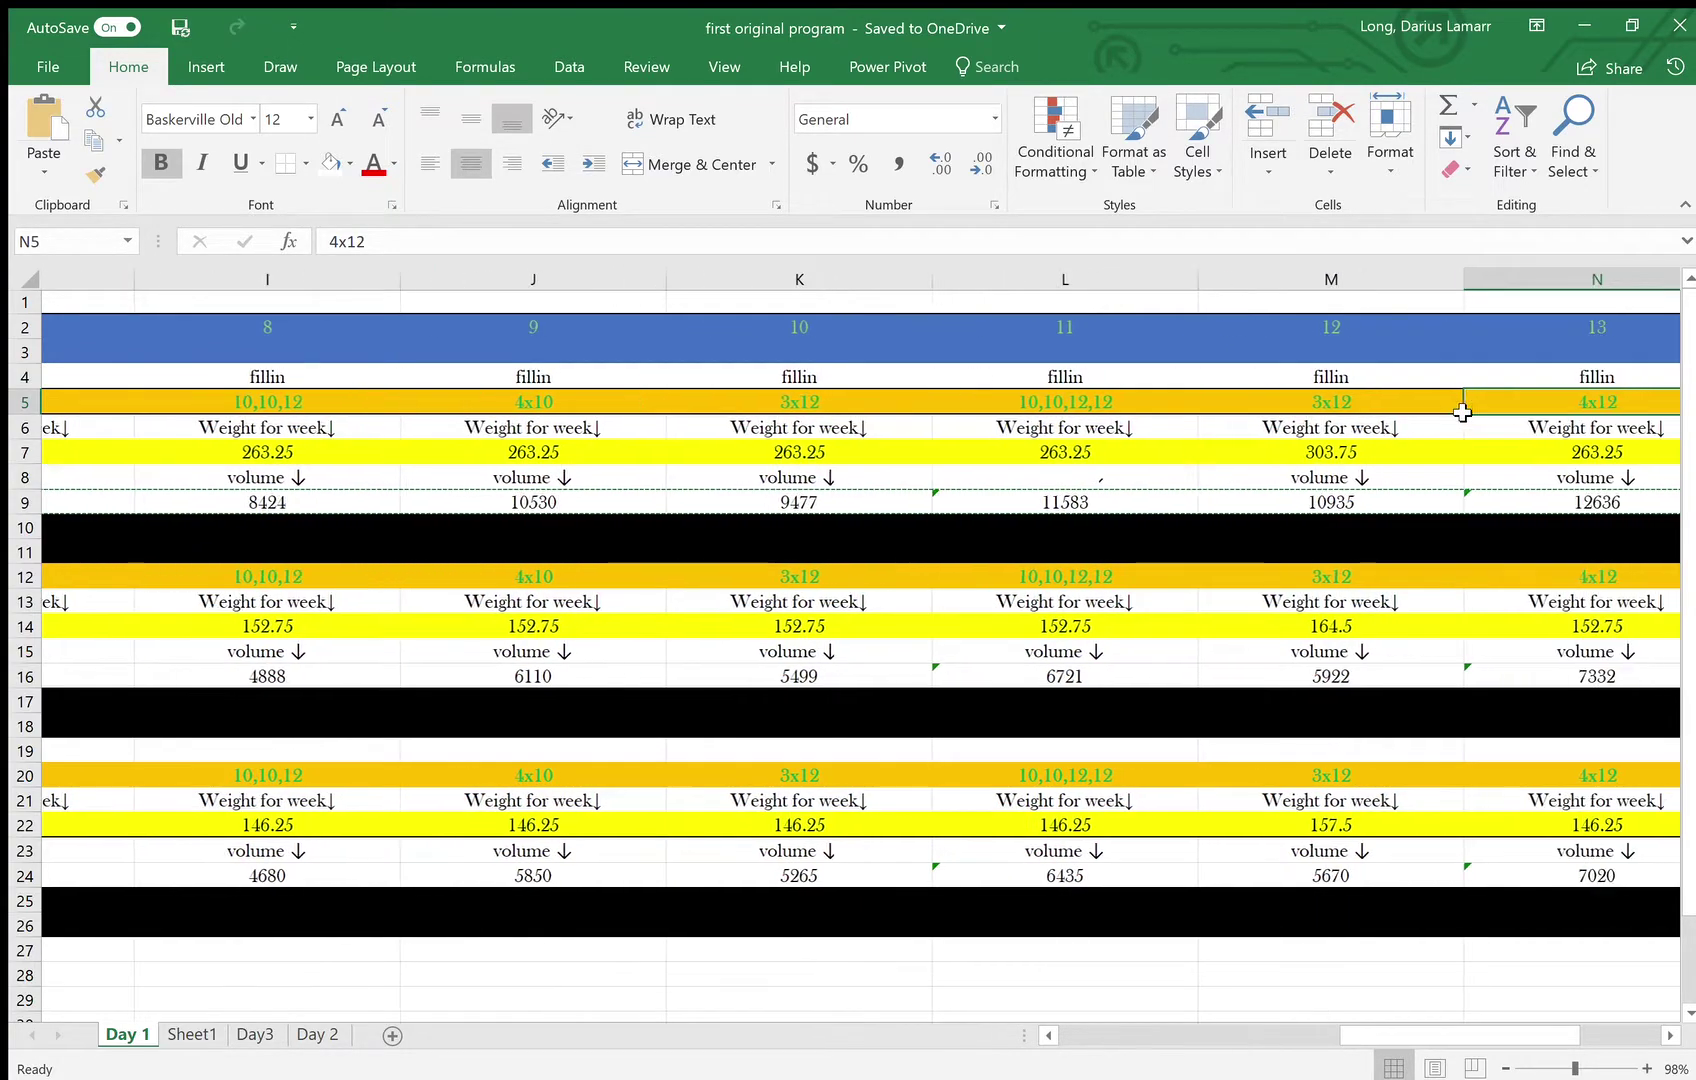
scroll(1464, 415, "right", 1)
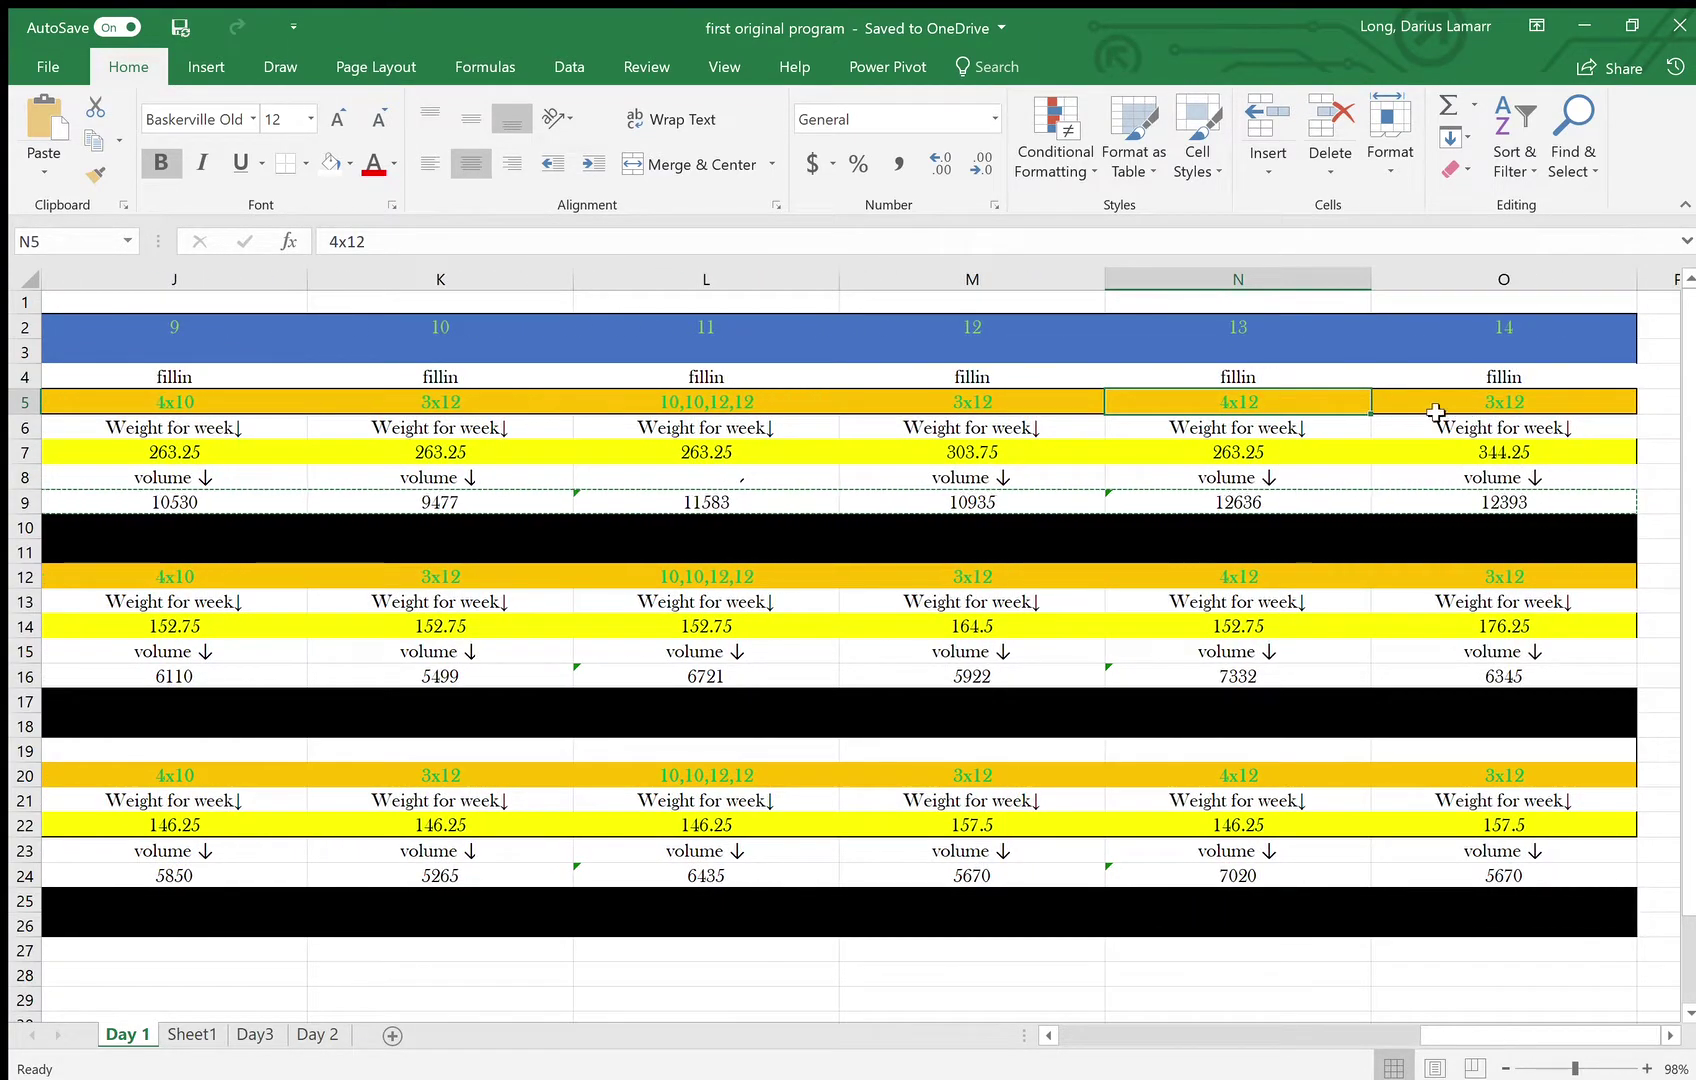
scroll(1030, 486, "left", 5)
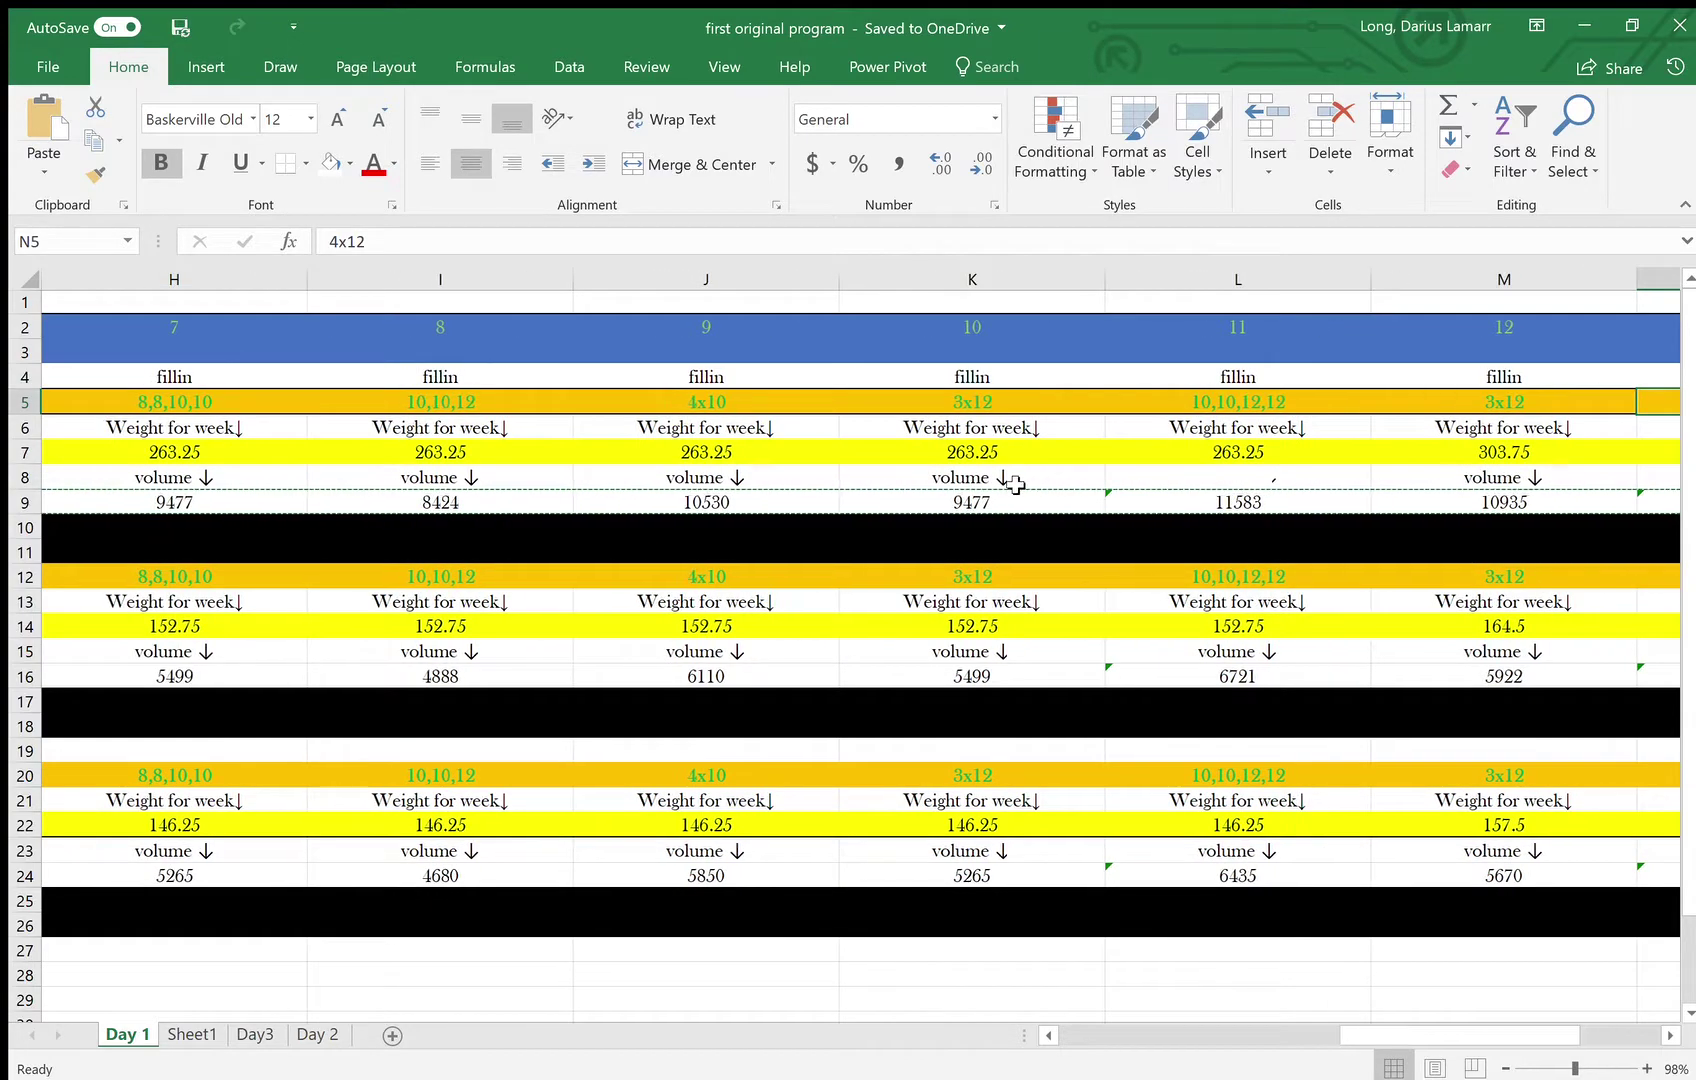
scroll(1014, 486, "right", 7)
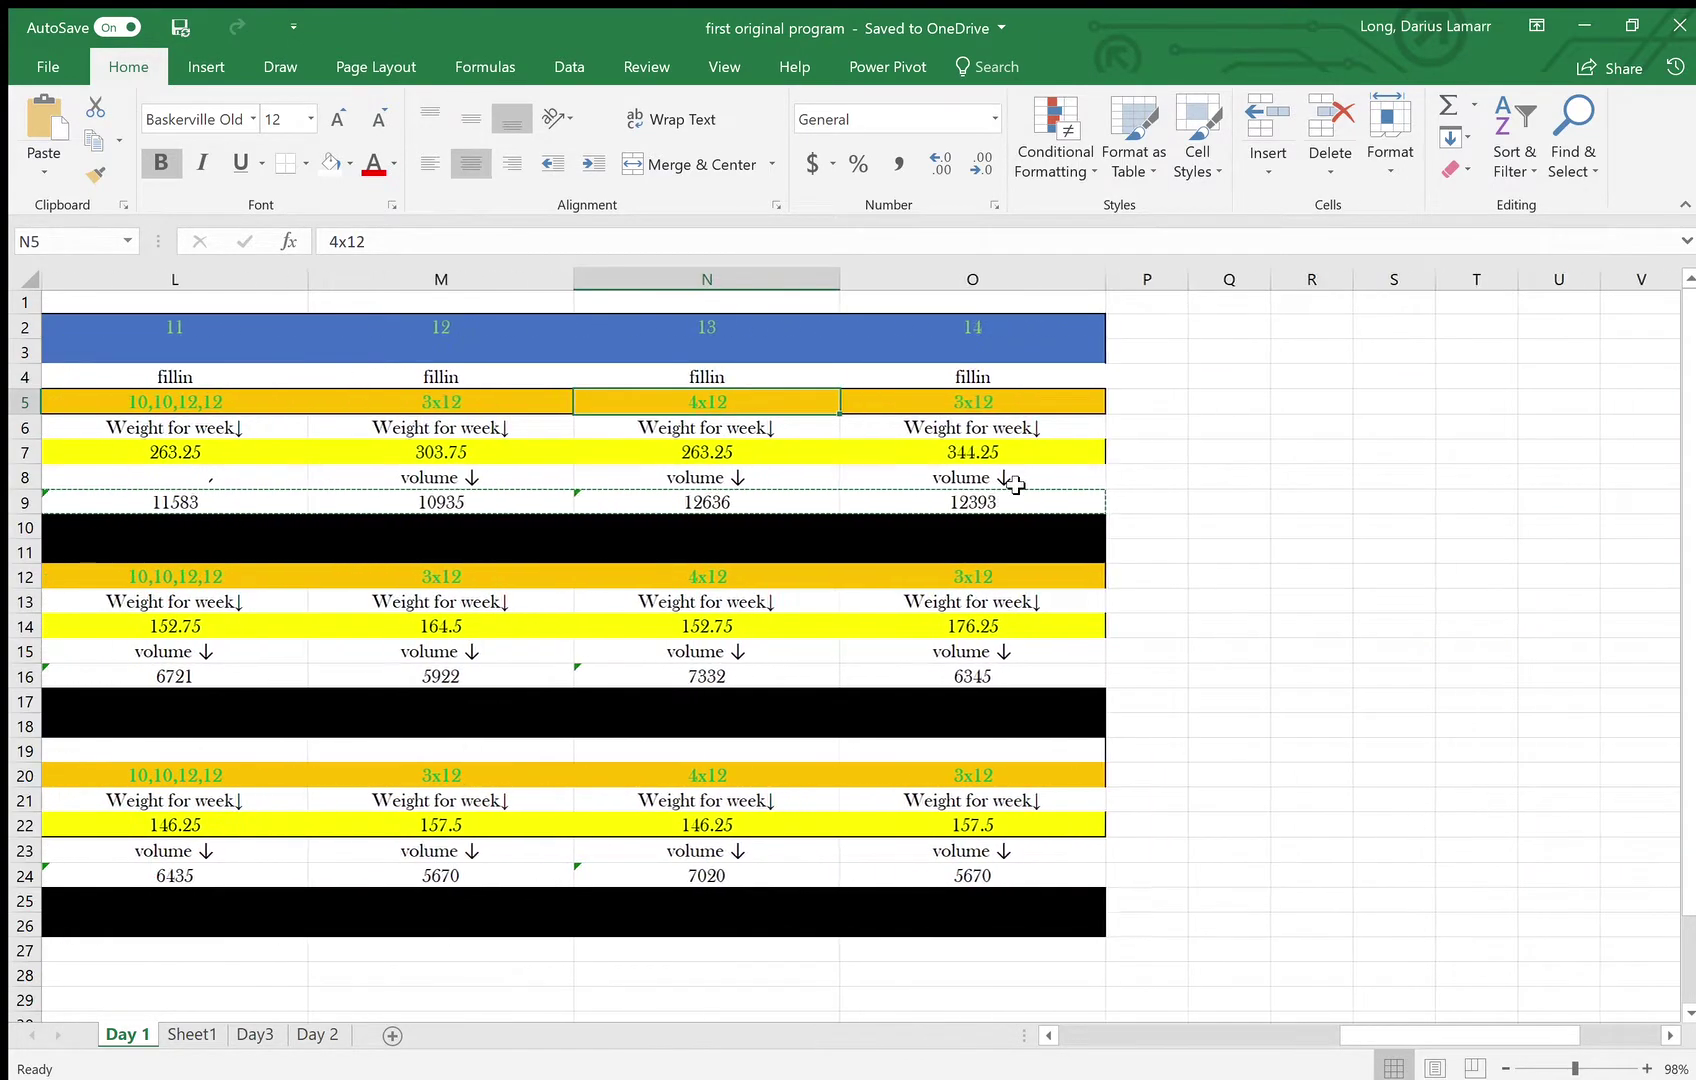
scroll(1105, 414, "right", 1)
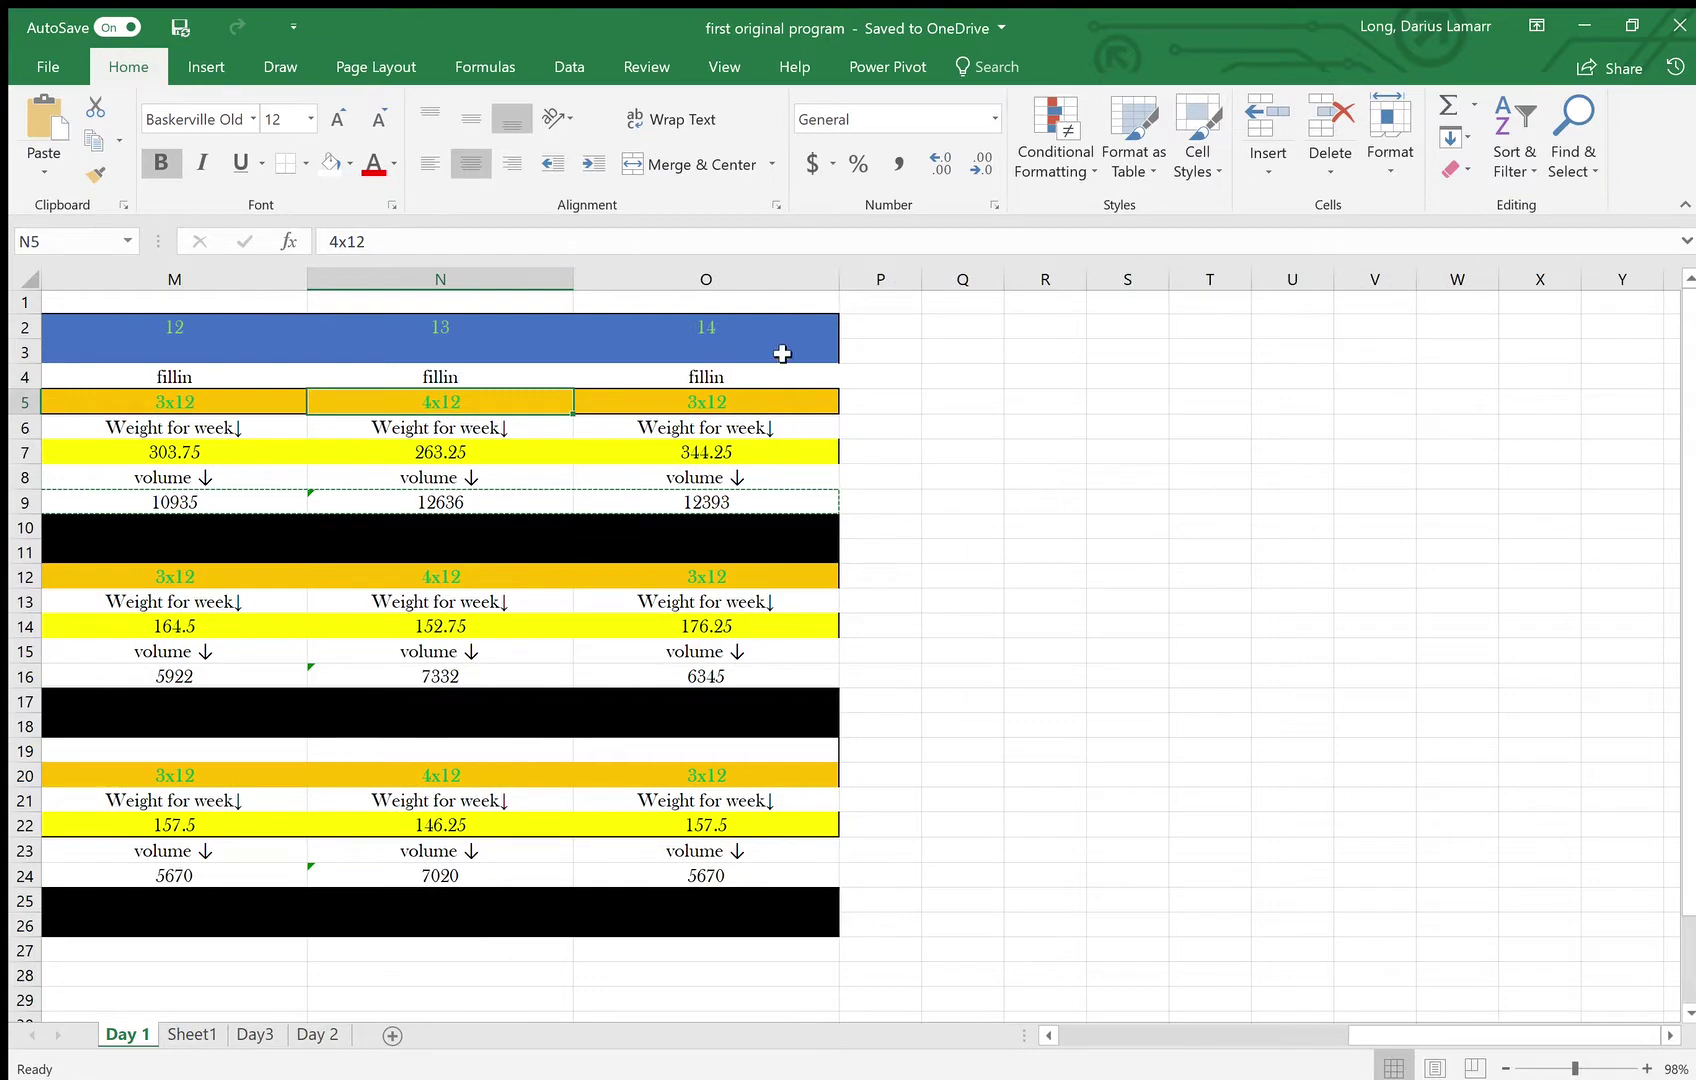
scroll(784, 359, "left", 4)
scroll(783, 359, "left", 7)
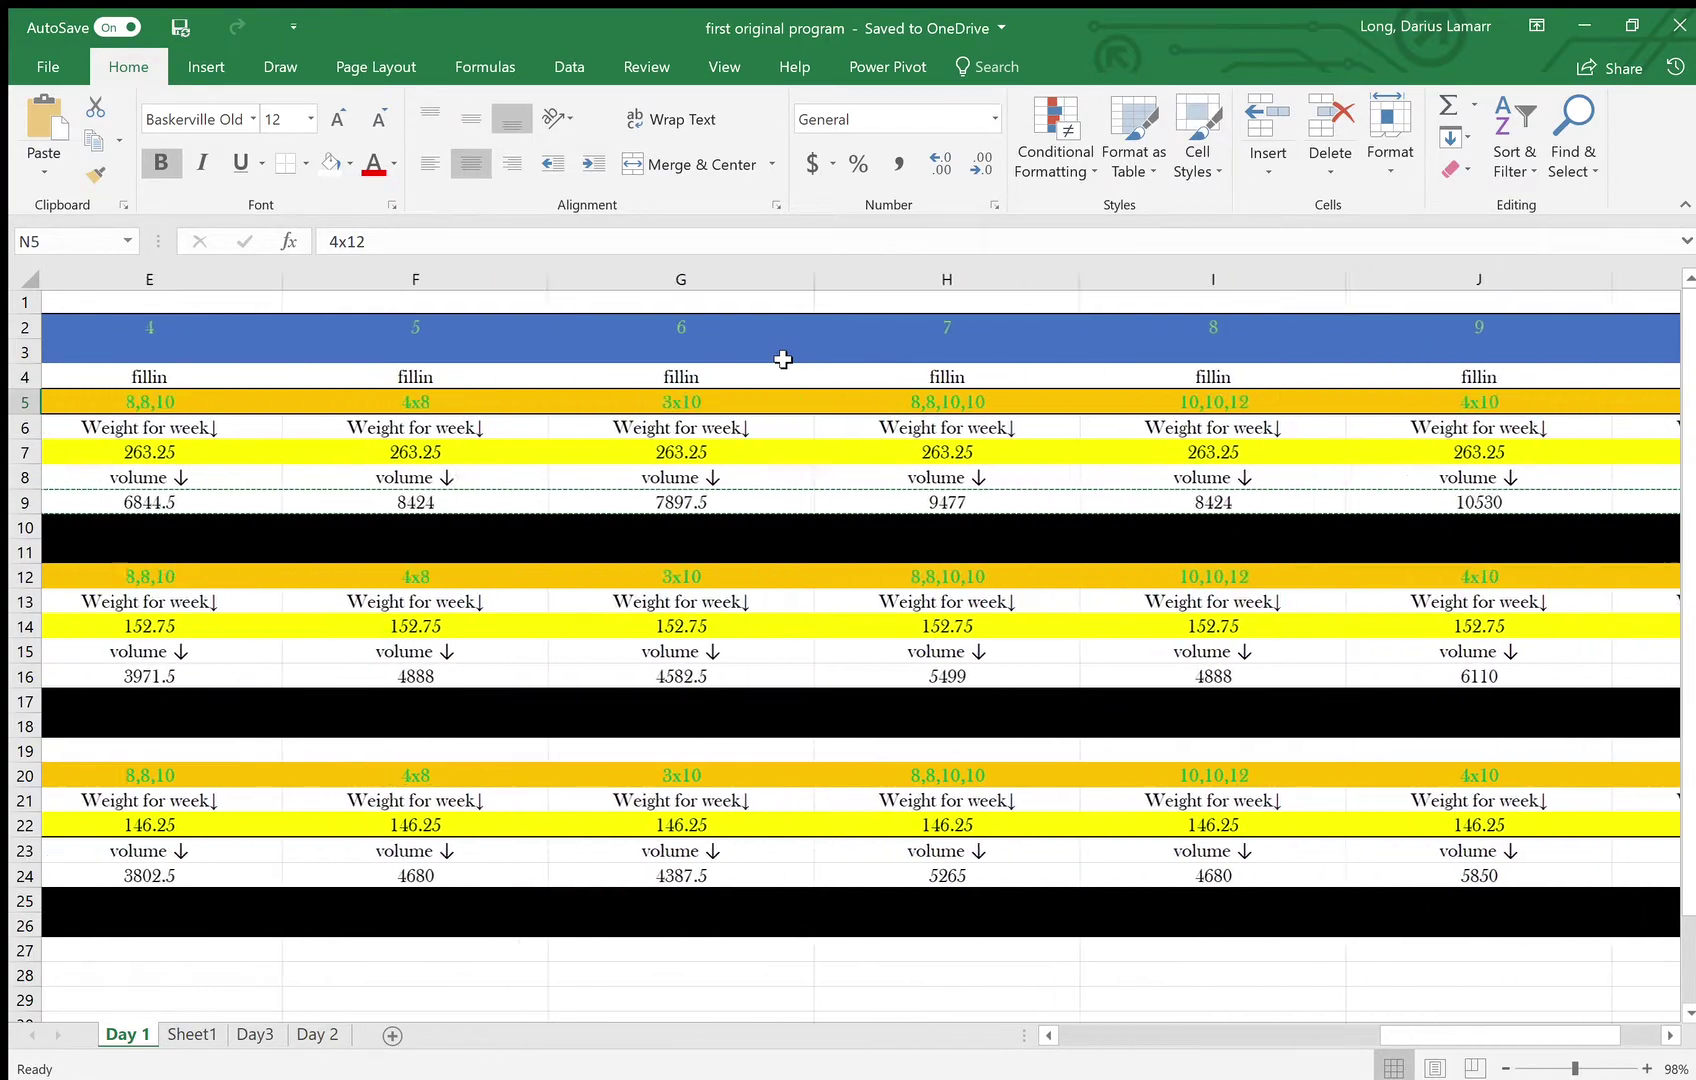
scroll(783, 359, "left", 1)
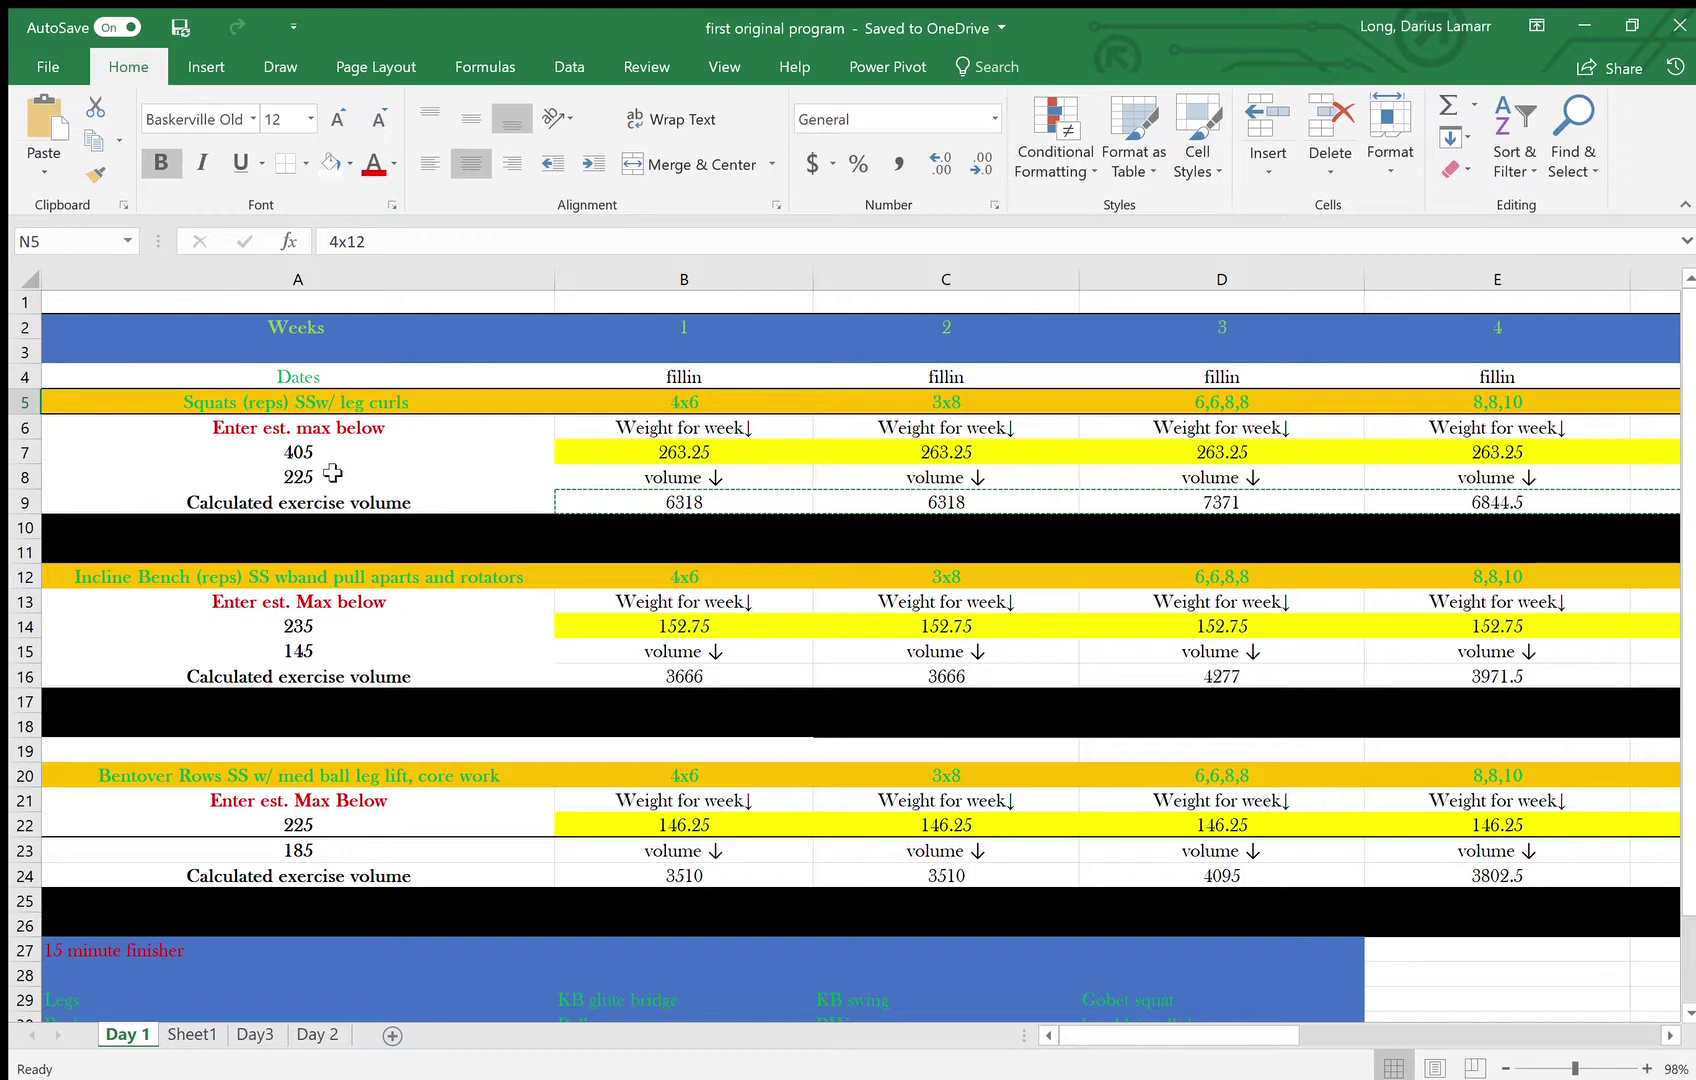
- Set the week 1 squat weight in B7 to a fixed value of 225
left_click(709, 455)
type("2")
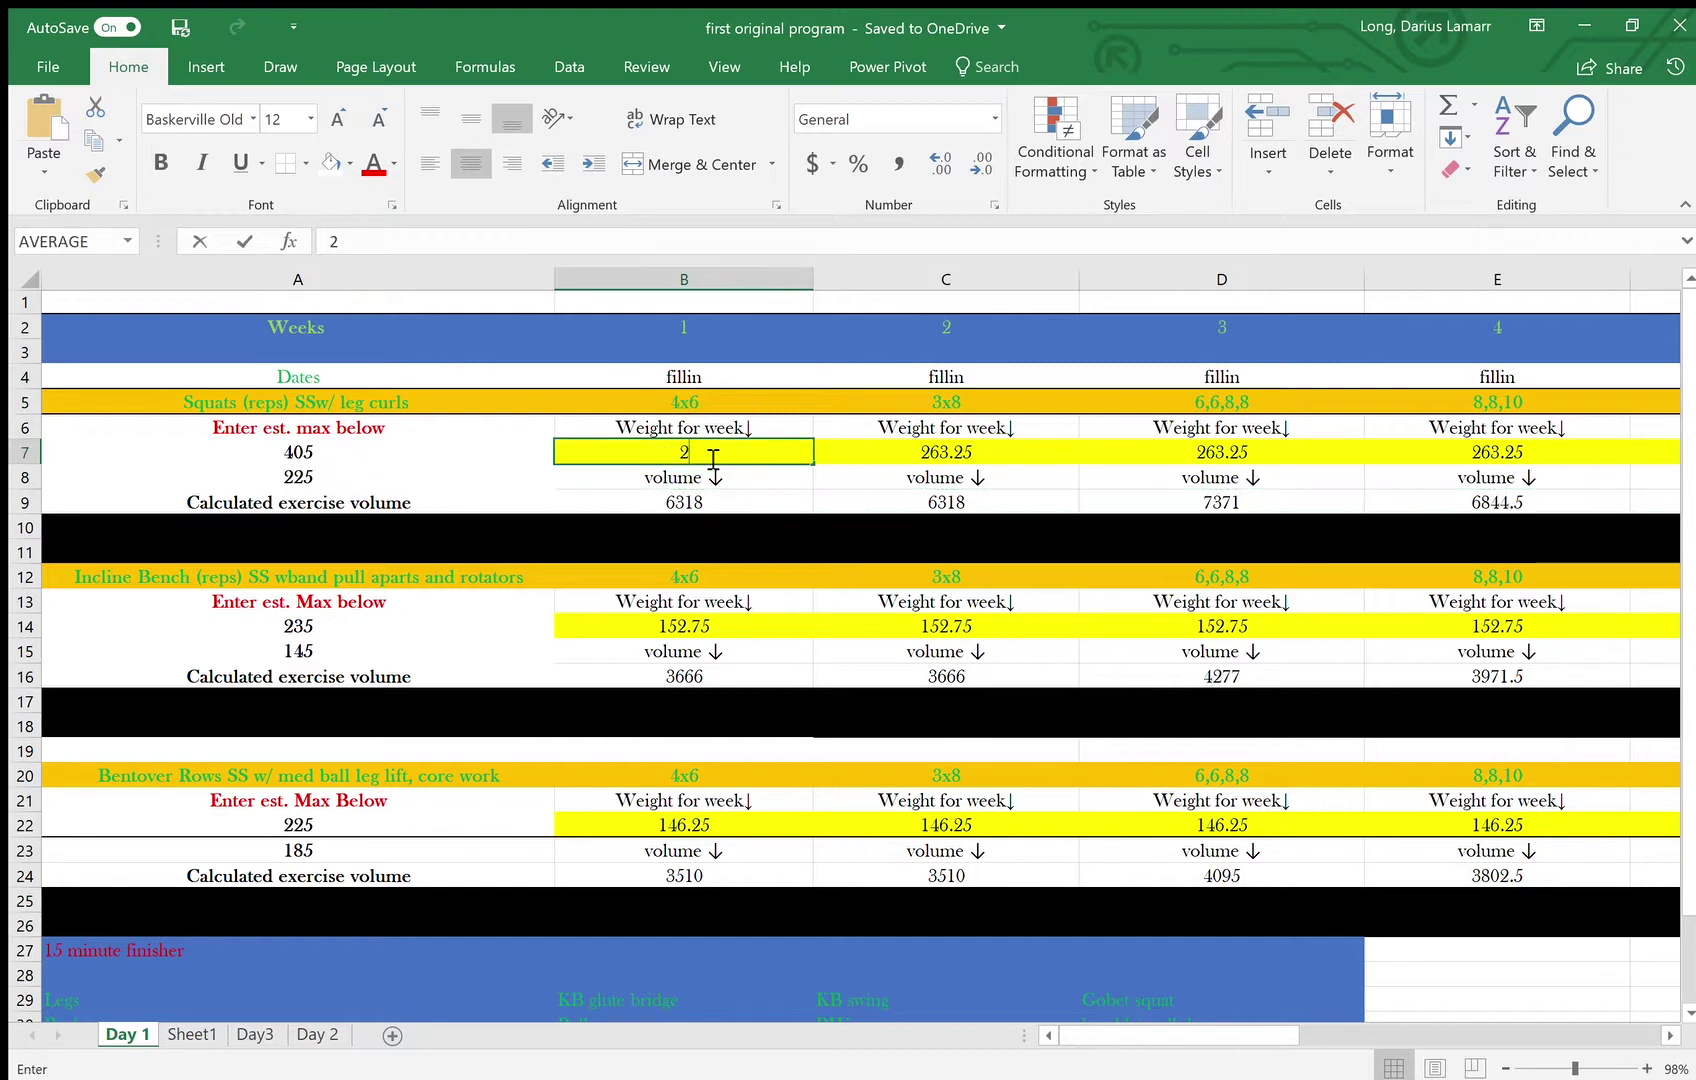
type("25")
key("Return")
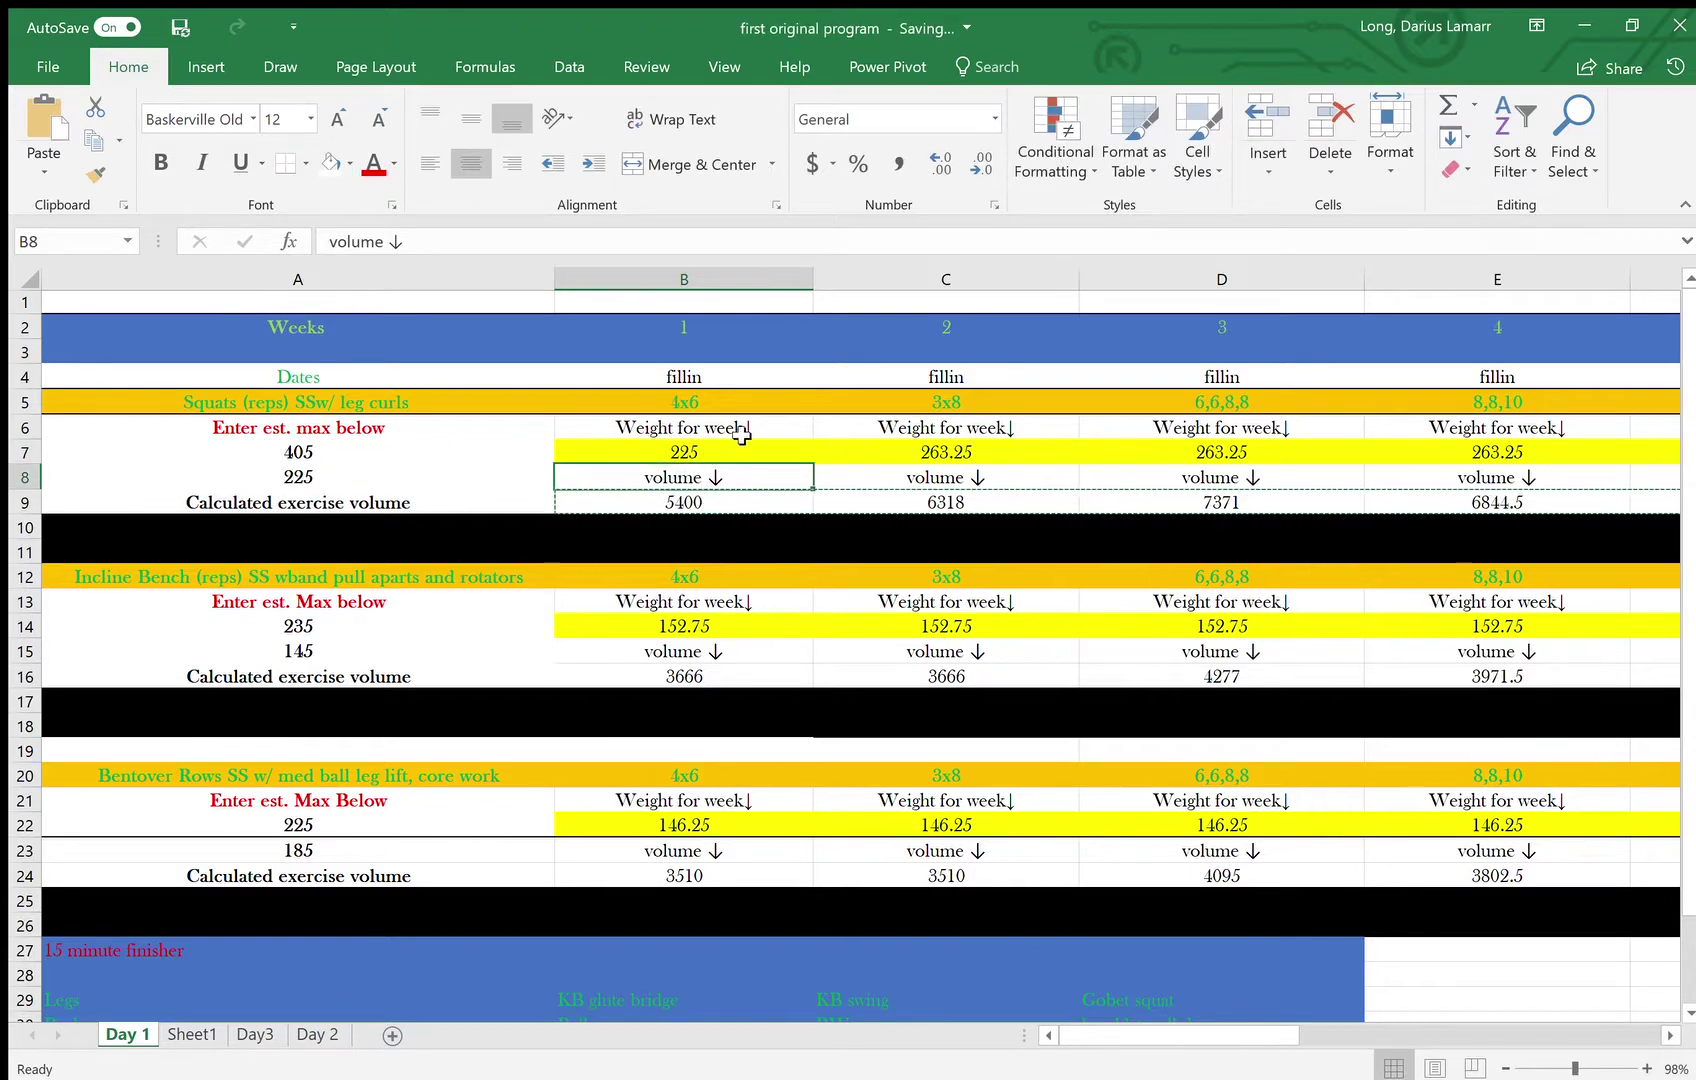
- Examine the week 1 date and header cells and the squat weight formulas for weeks 10 and 12
left_click(697, 375)
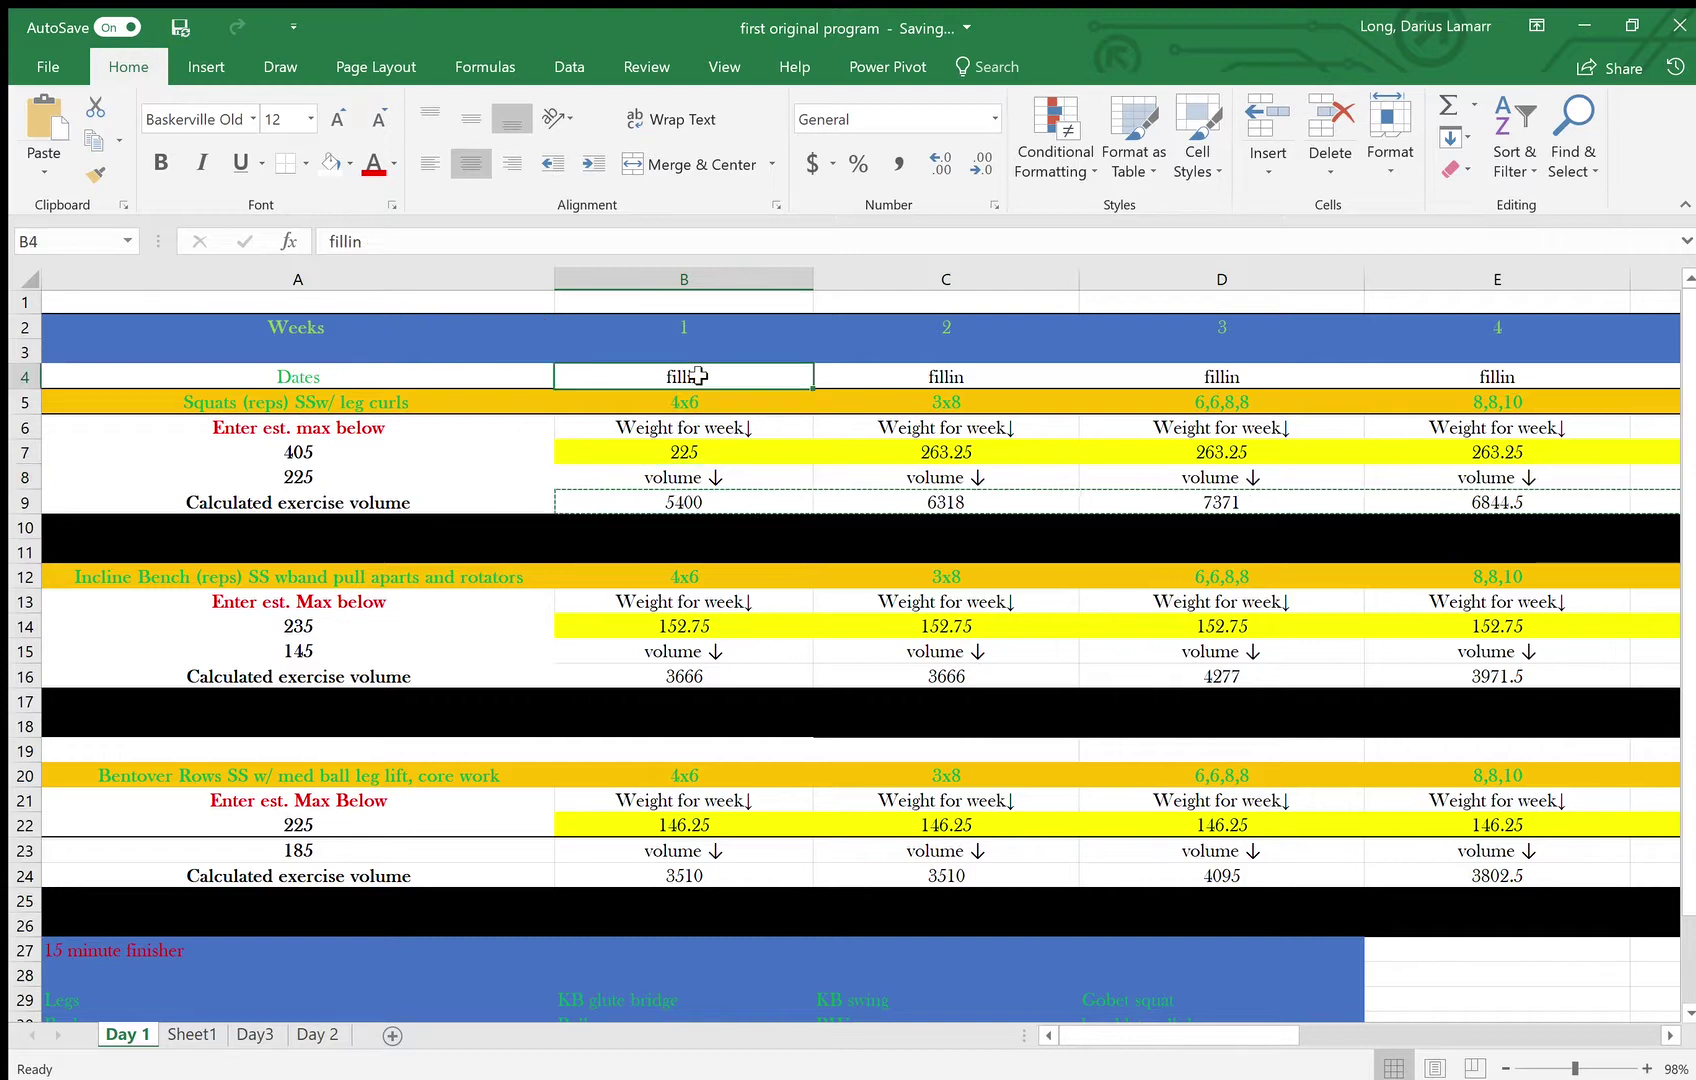
mouse_move(704, 322)
left_mouse_down()
mouse_move(704, 893)
mouse_move(700, 345)
left_mouse_up()
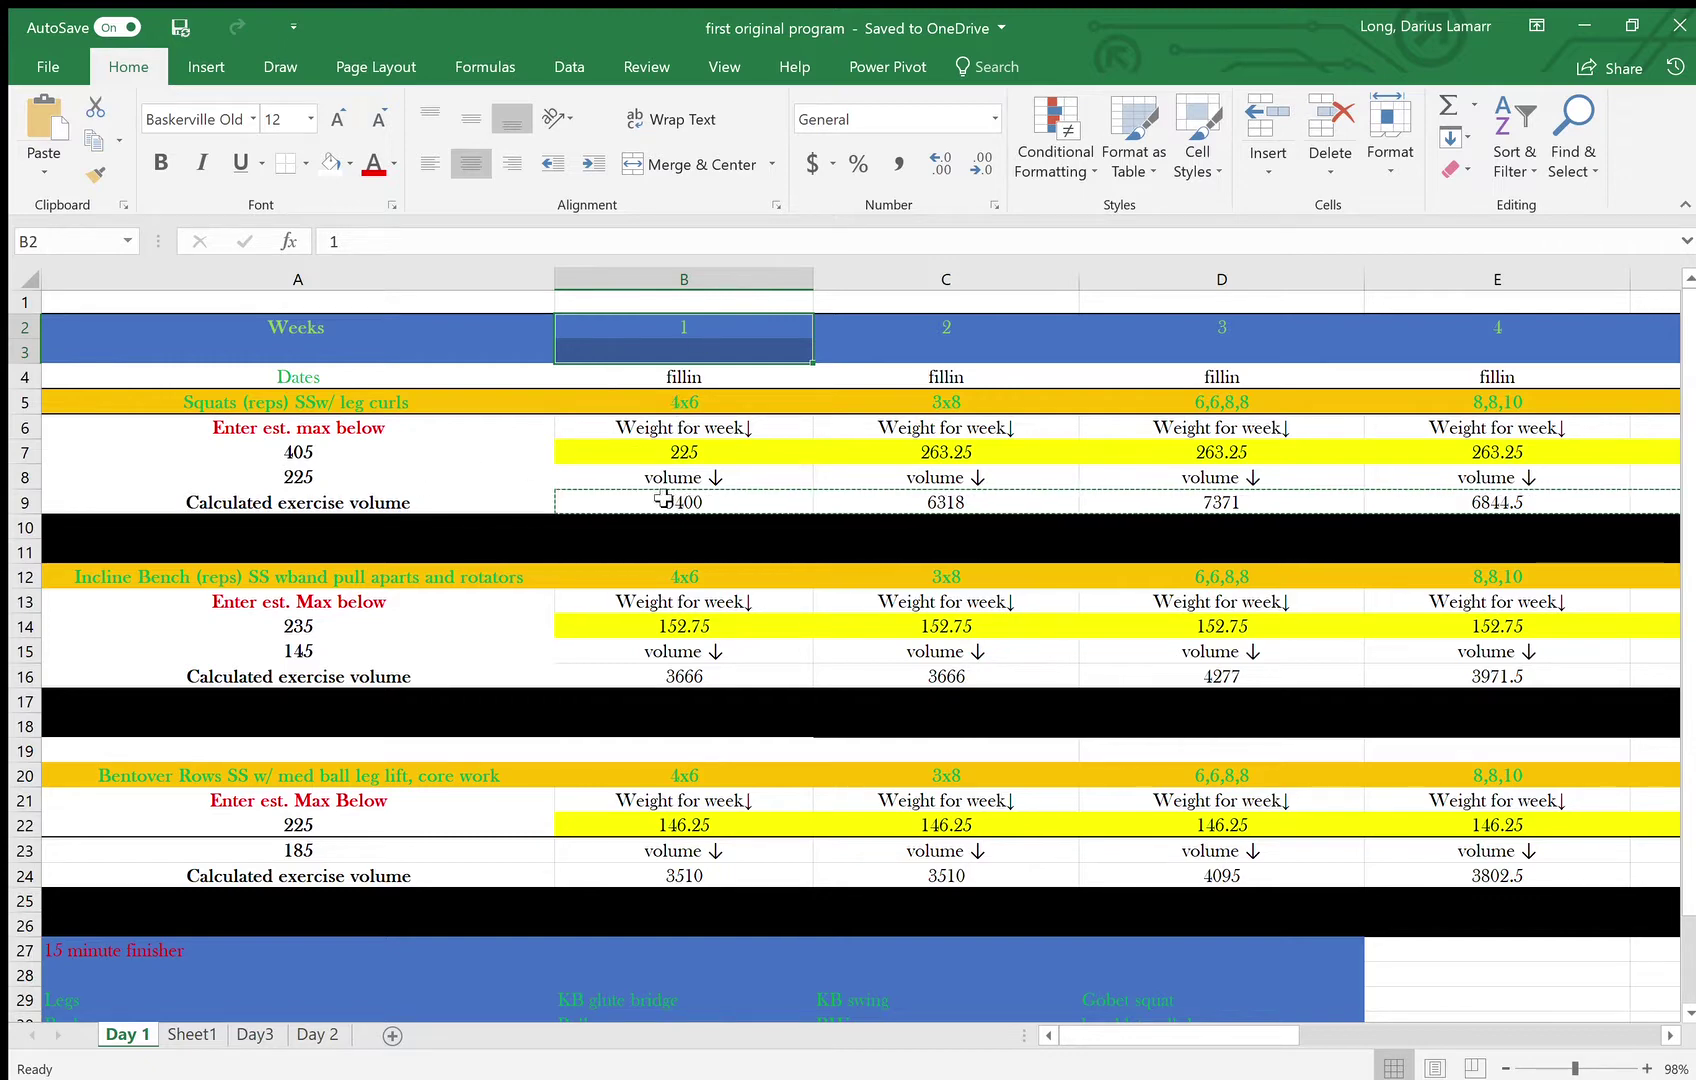
scroll(808, 547, "right", 5)
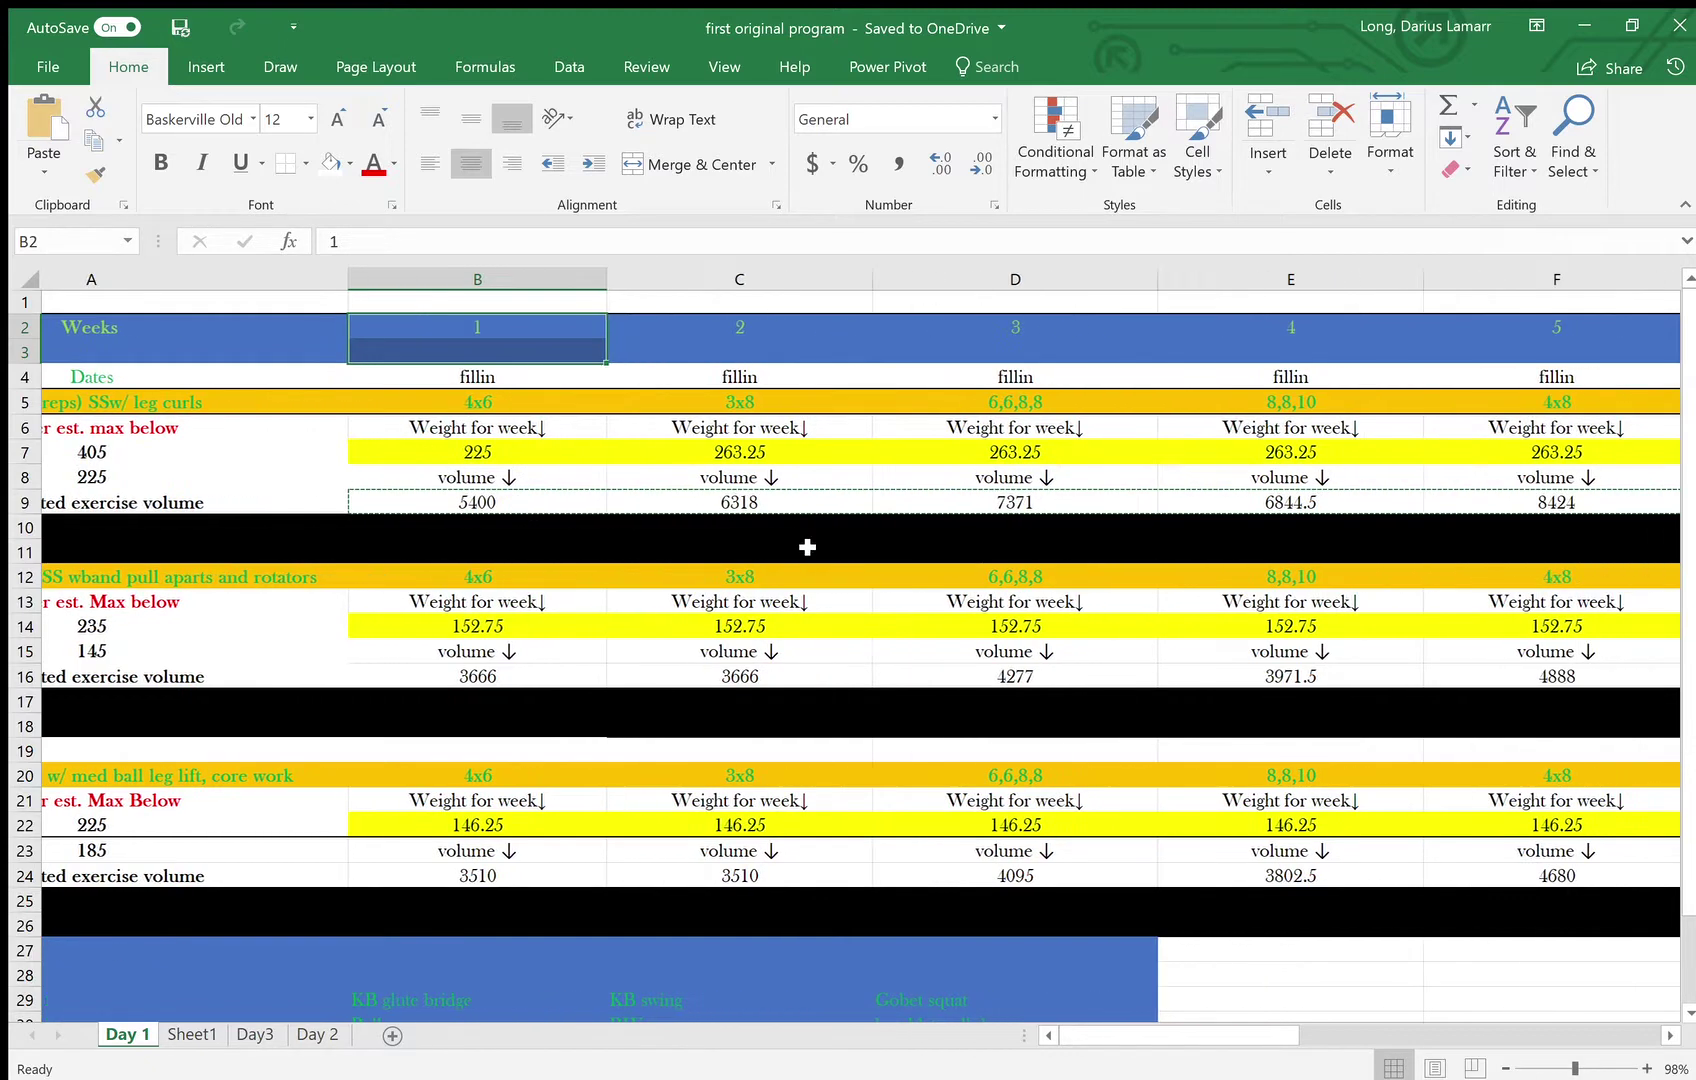
scroll(808, 547, "right", 5)
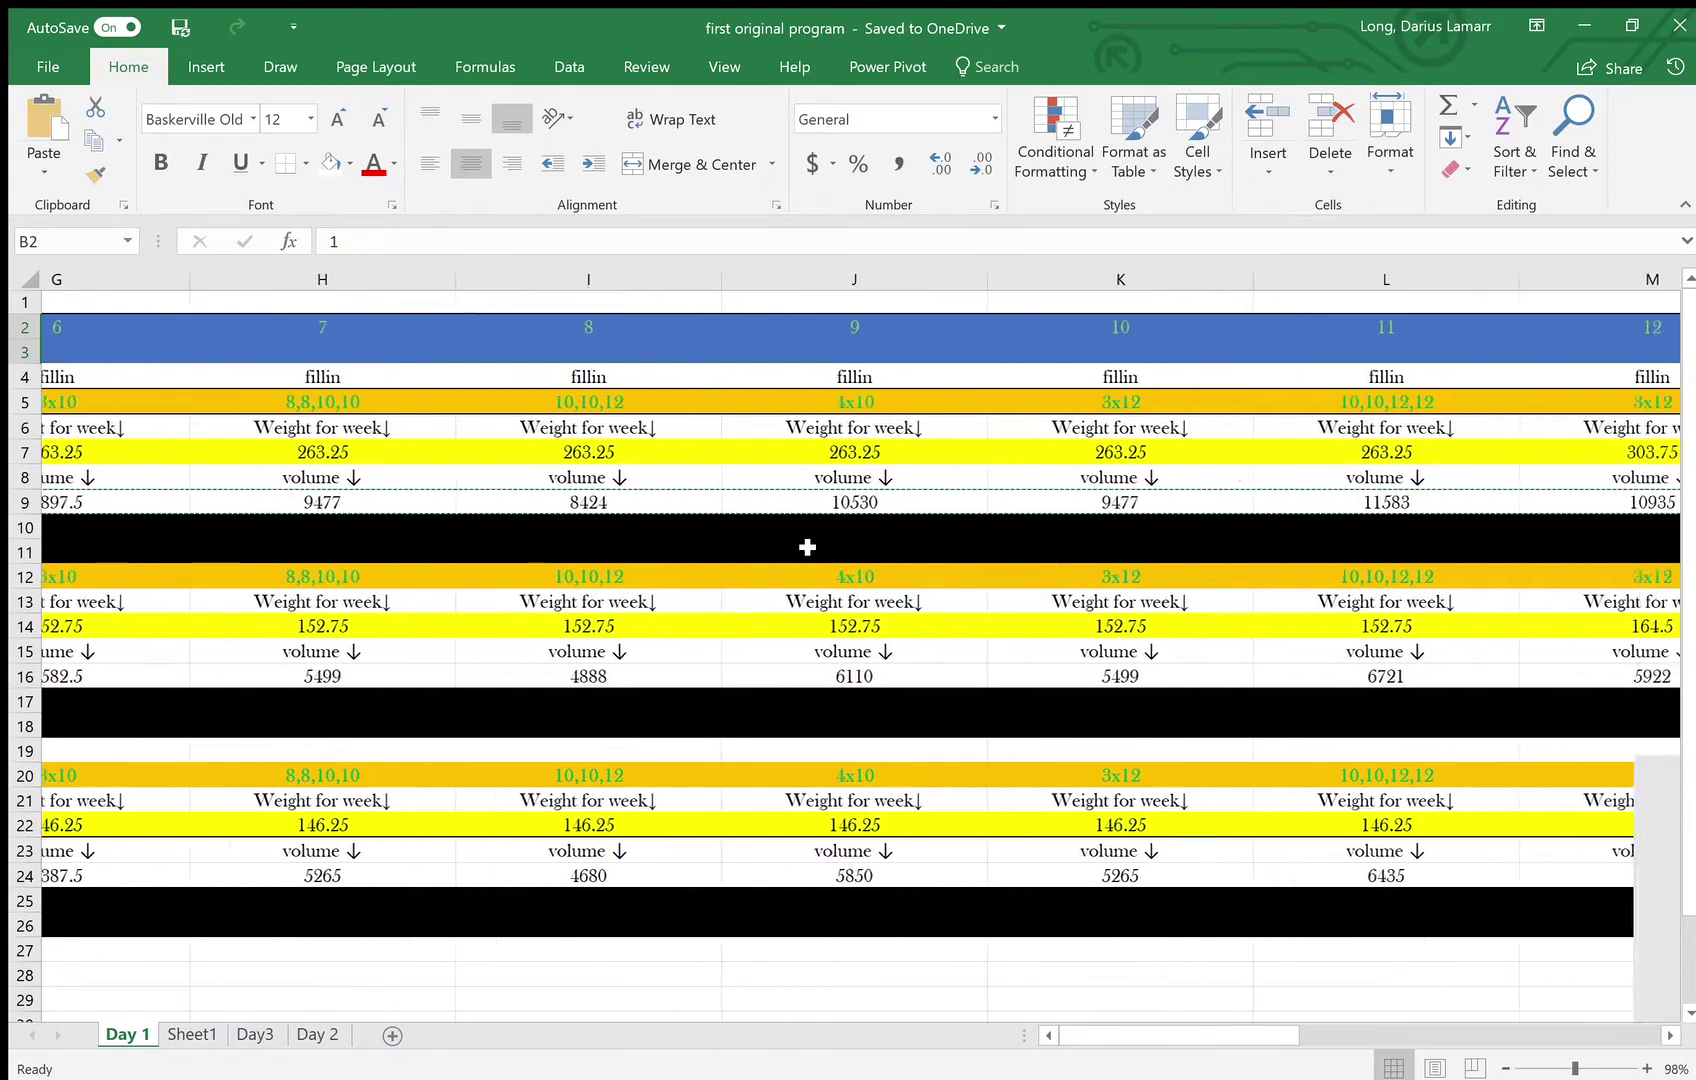
scroll(1133, 489, "right", 1)
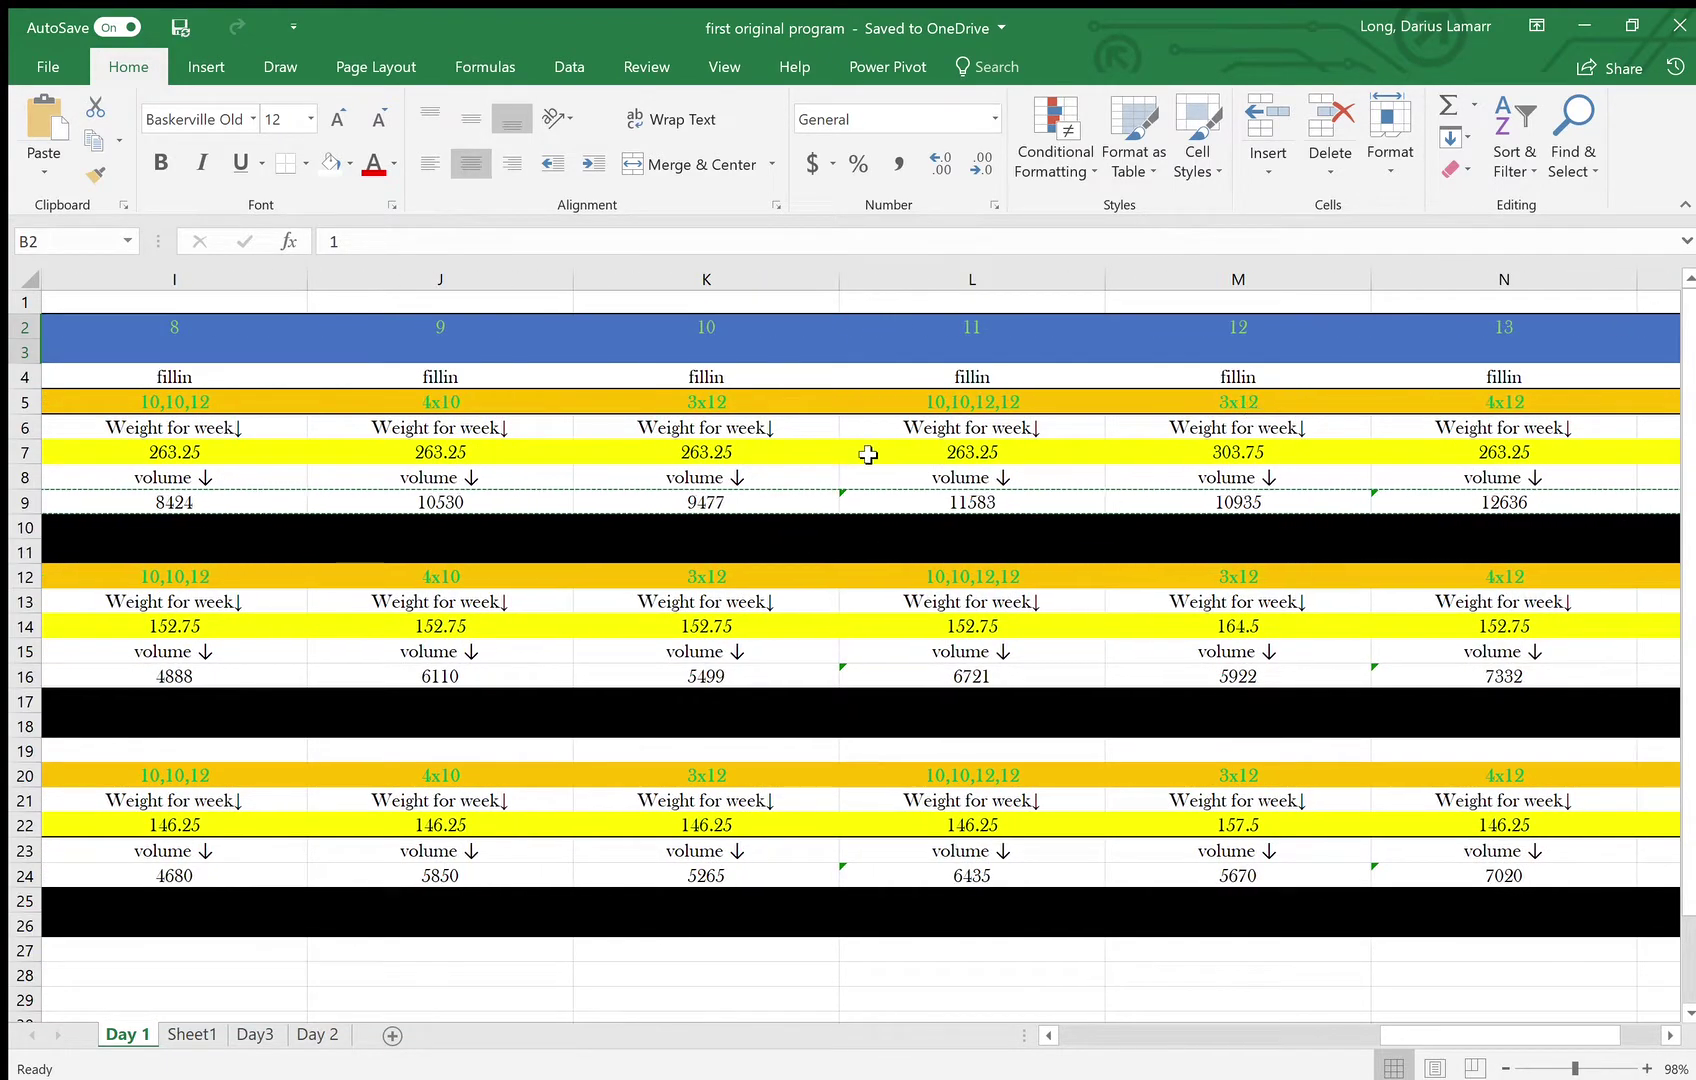
left_click(733, 455)
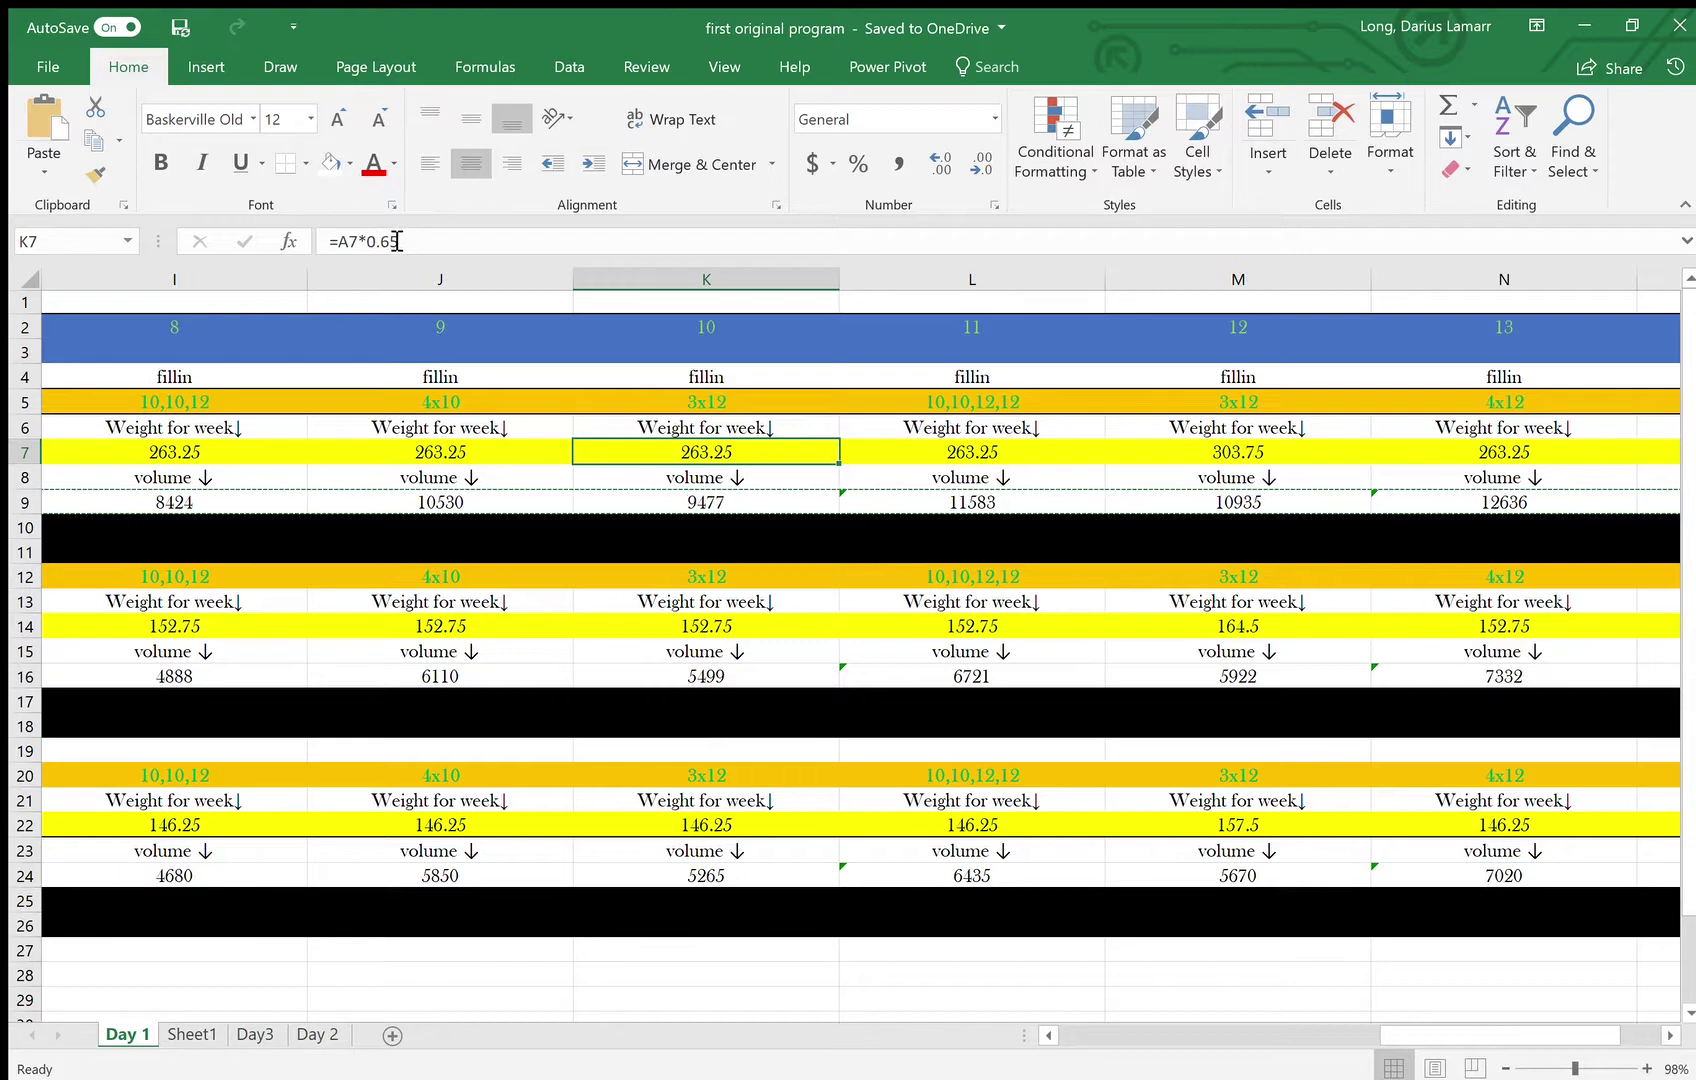
left_click(1214, 460)
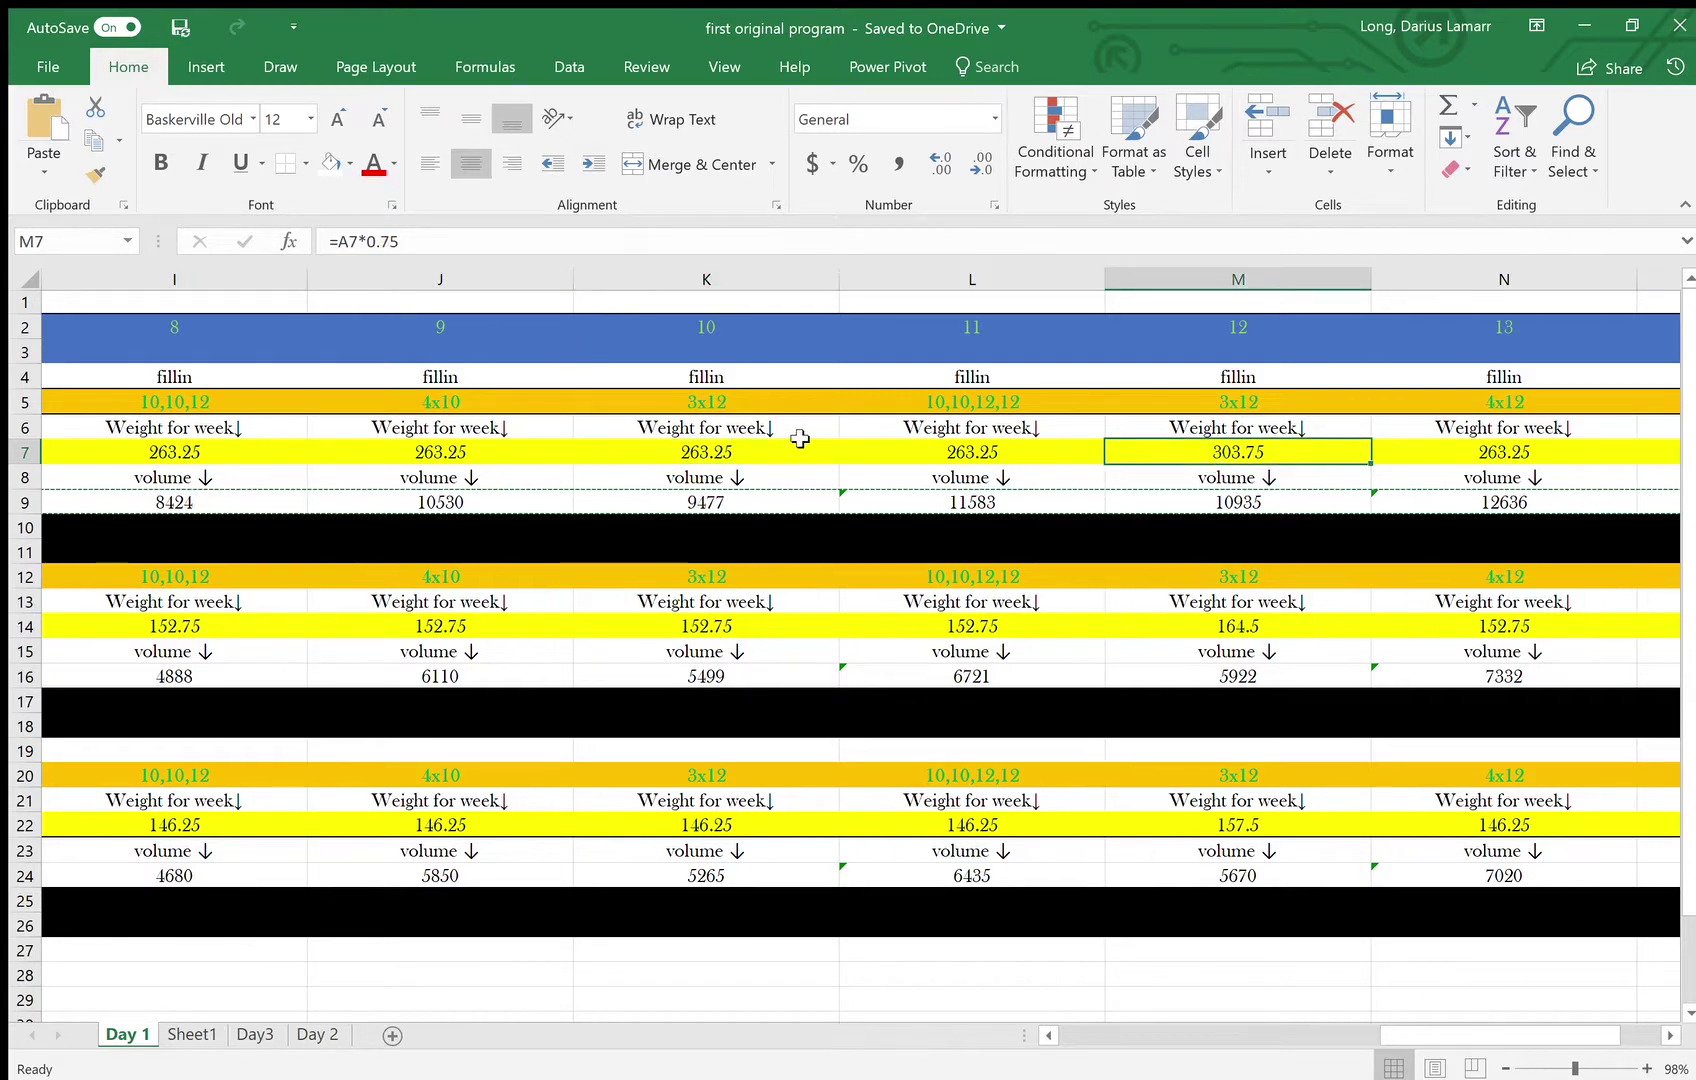
- Change the week 12 squat weight formula in M7 to =A7*0.70
left_click(768, 453)
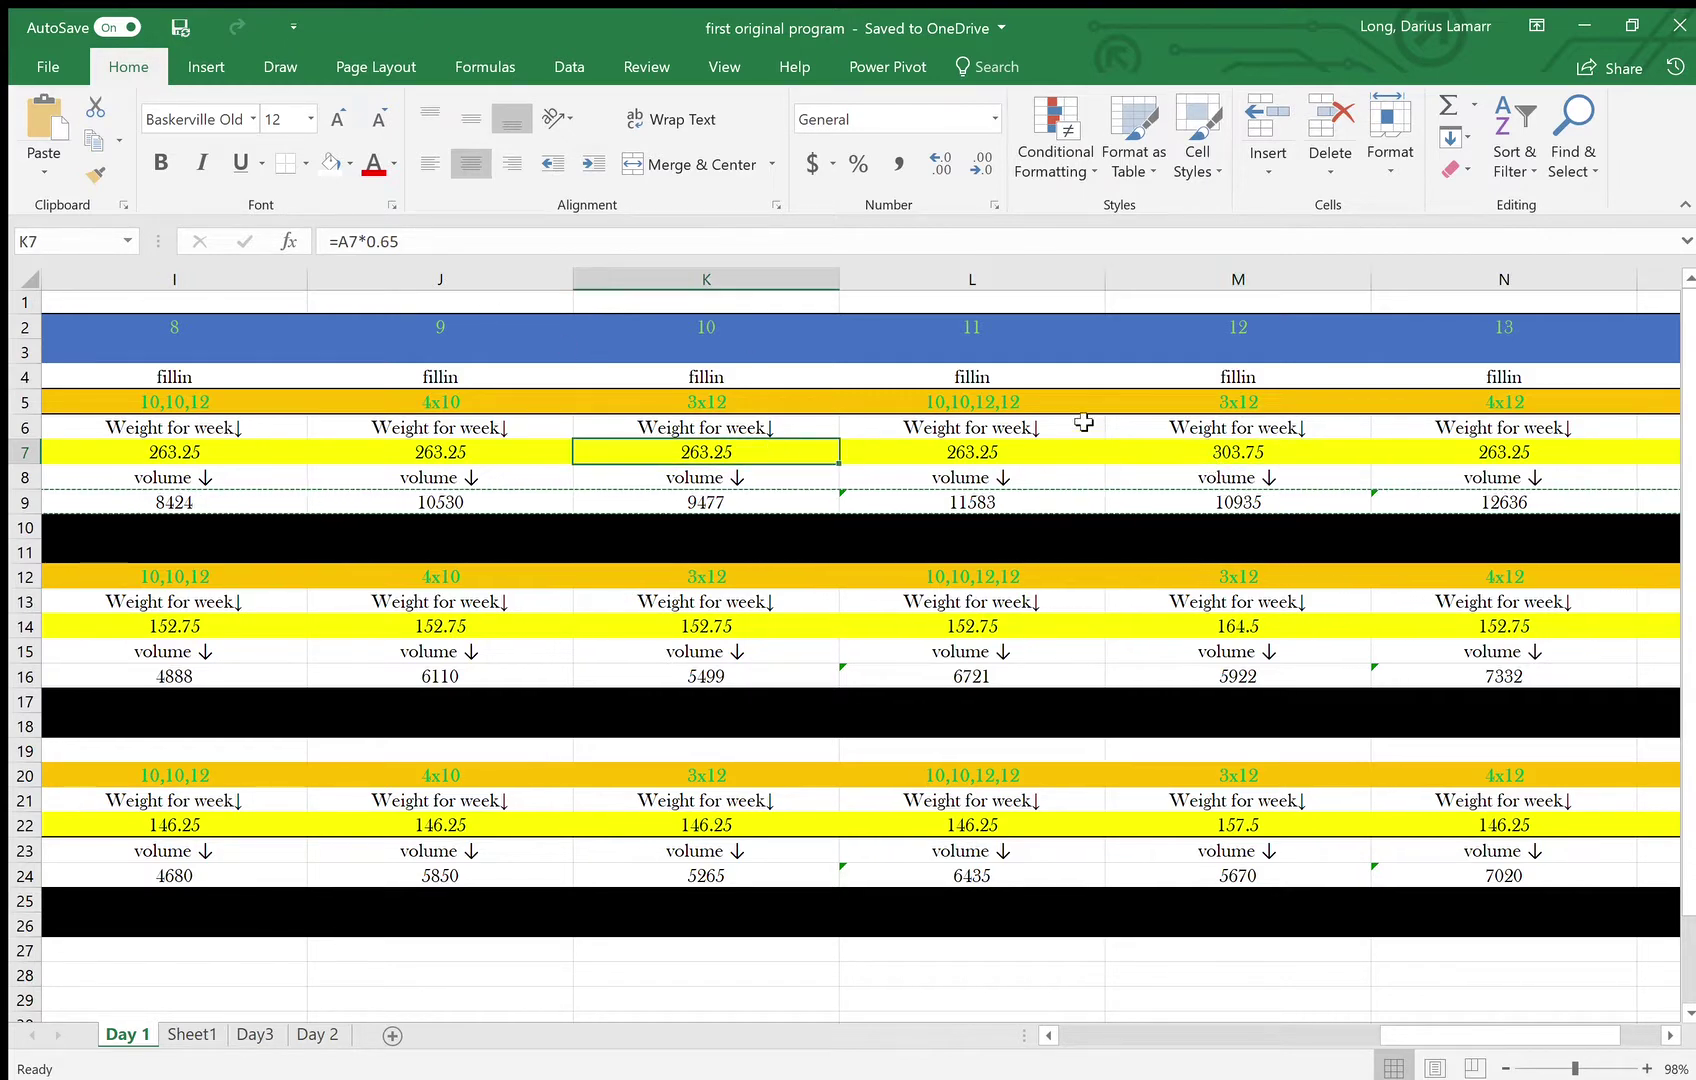
left_click(1288, 457)
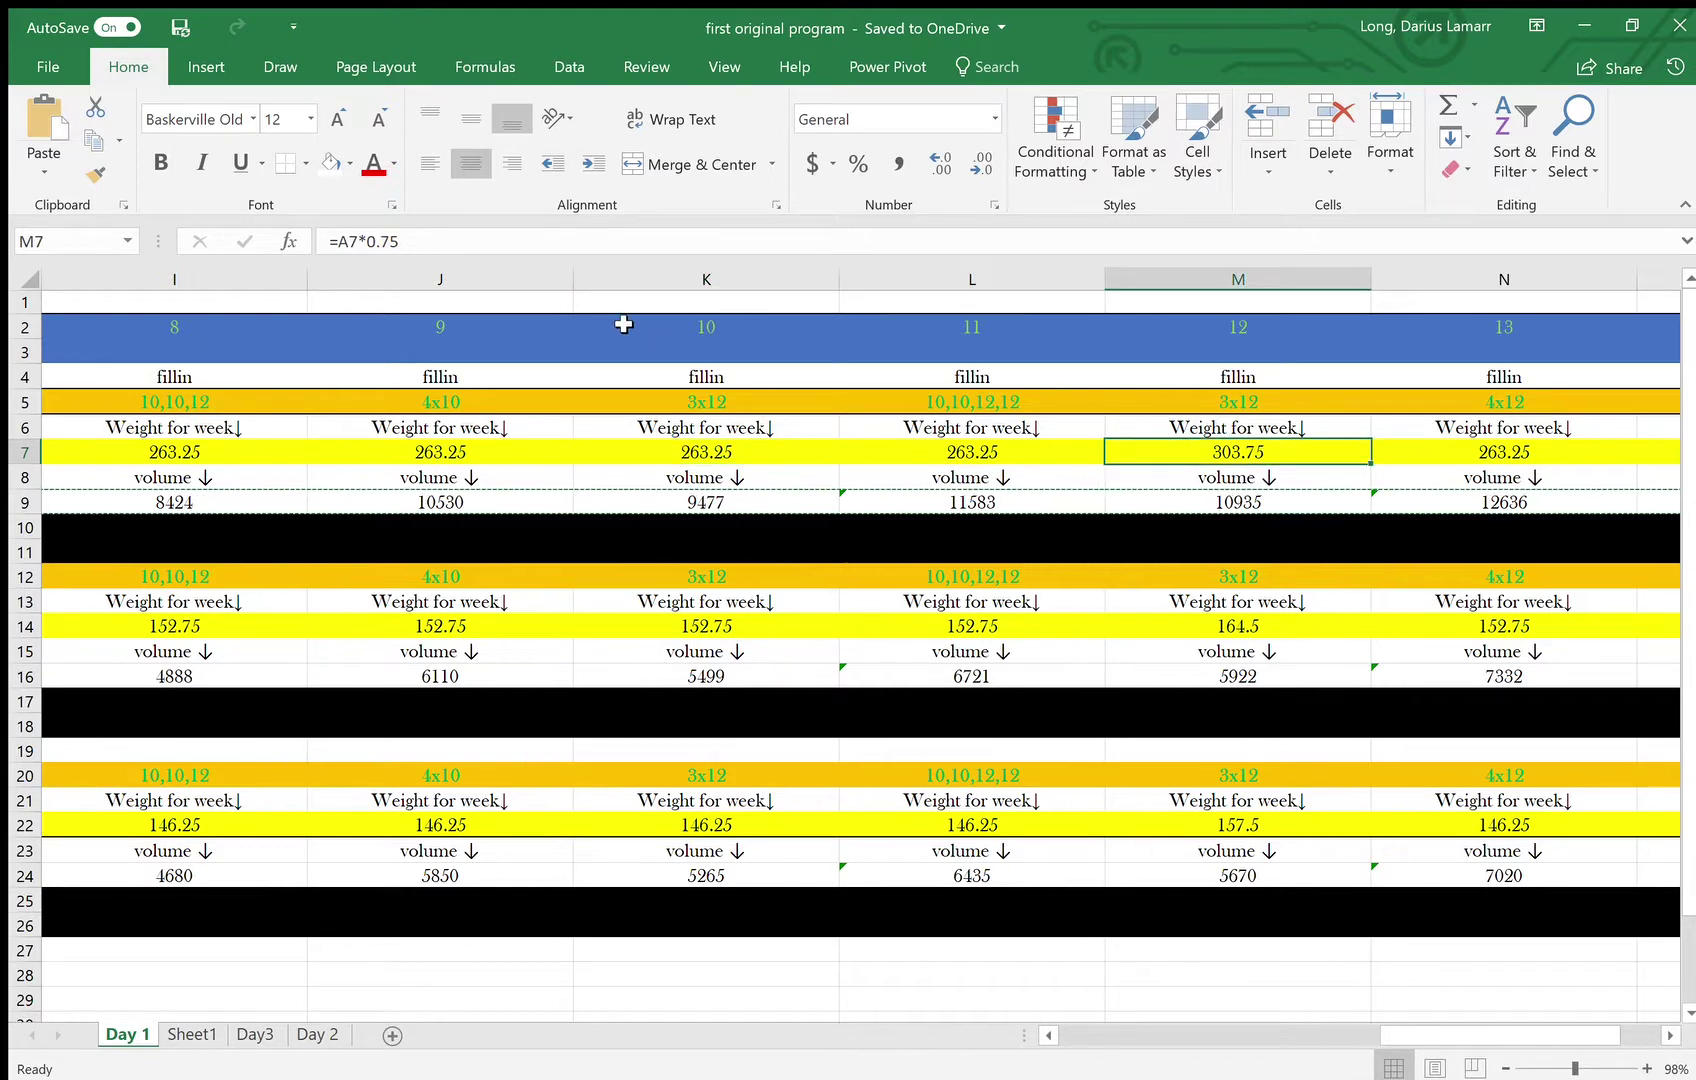
left_click(409, 244)
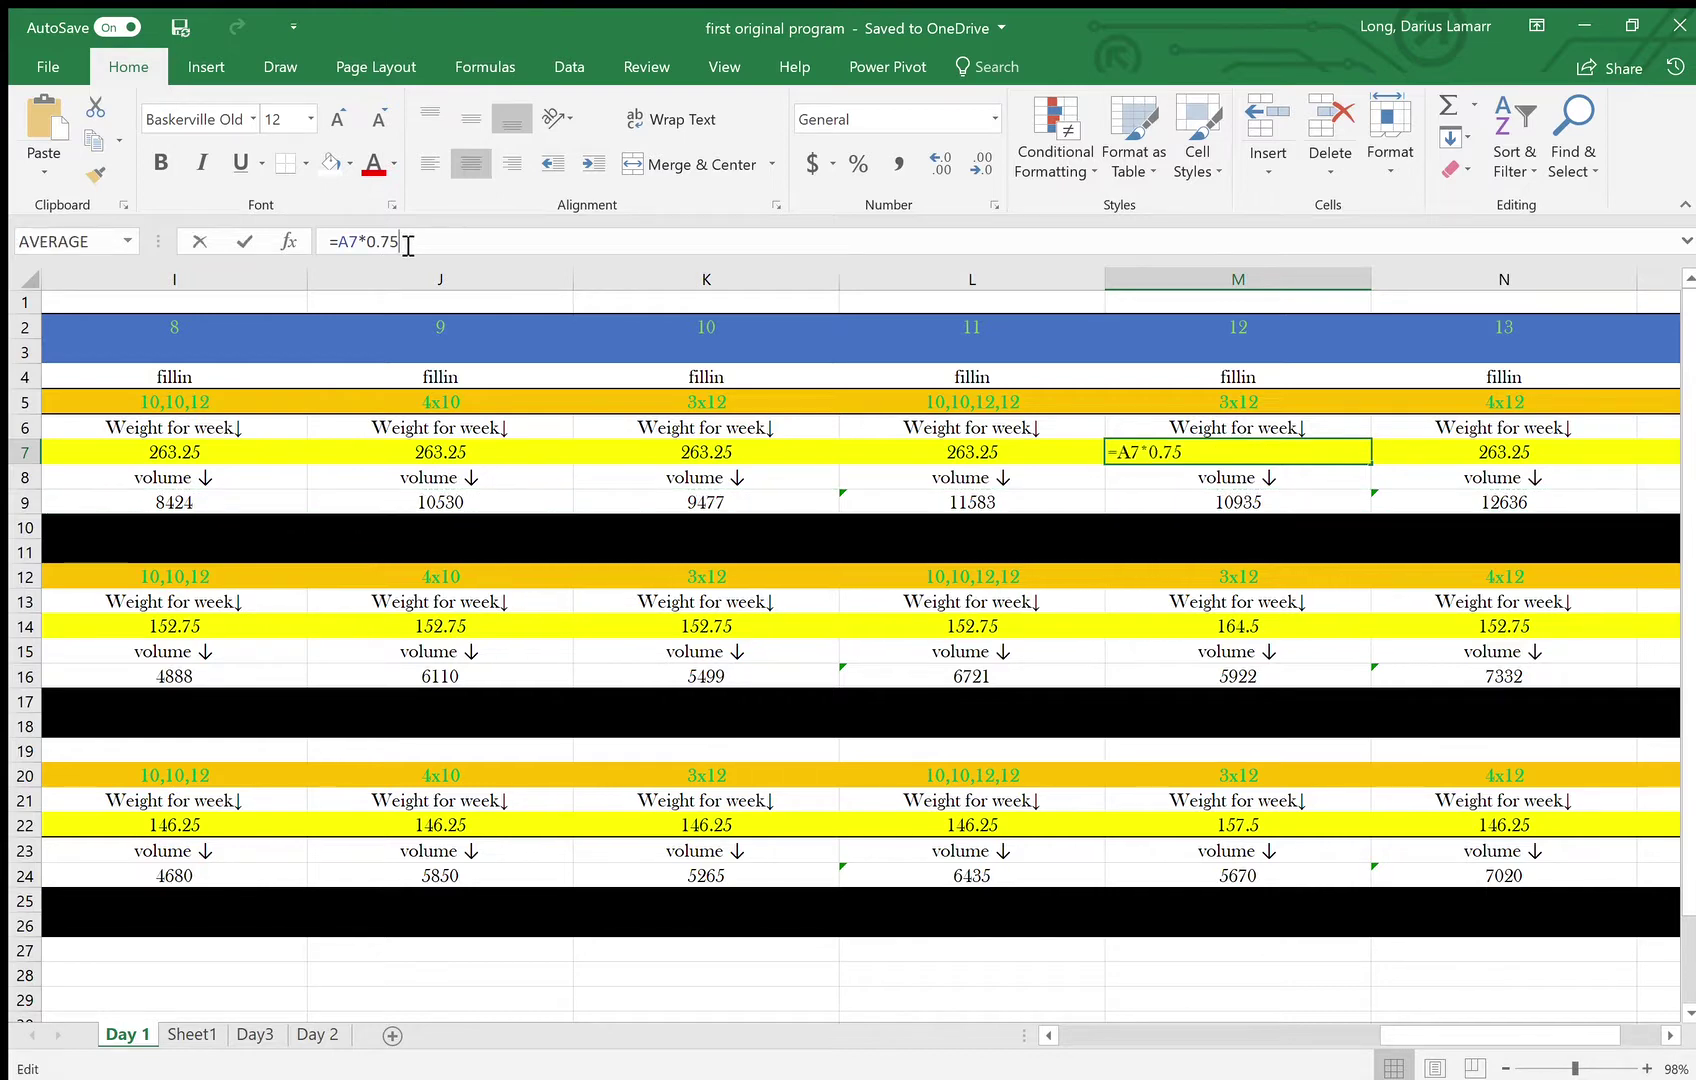
key("BackSpace")
type("0")
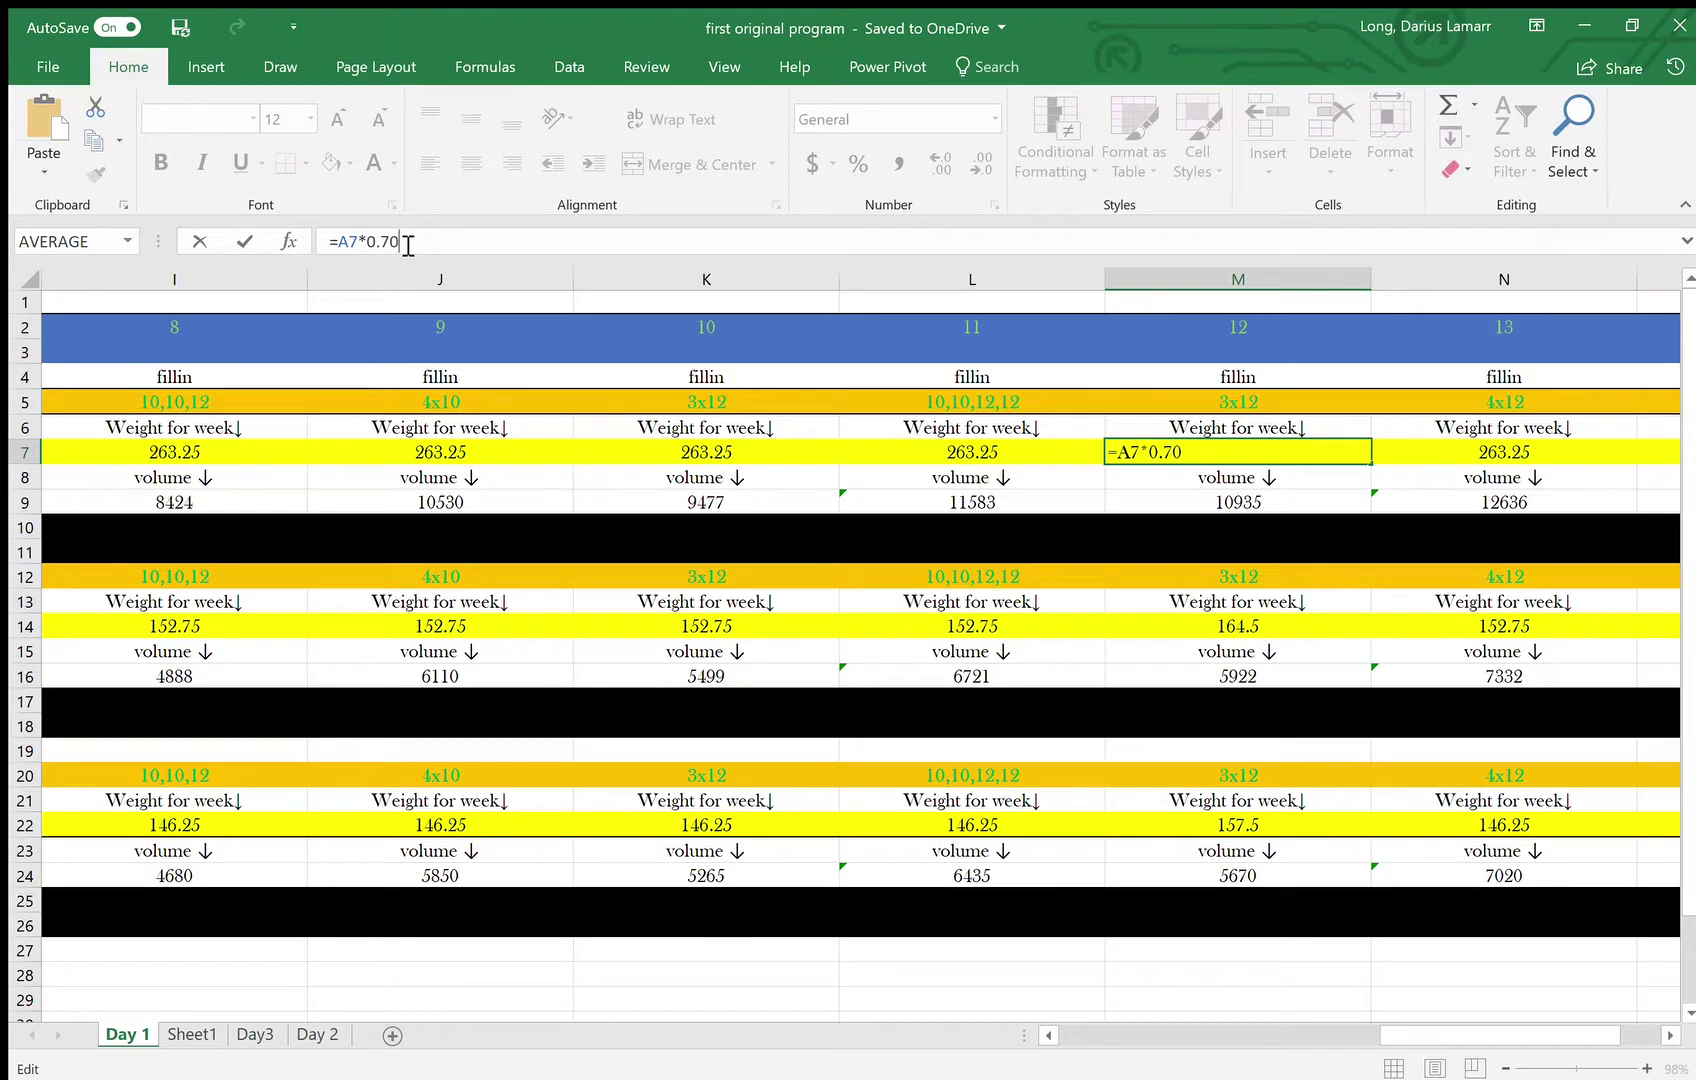
key("Return")
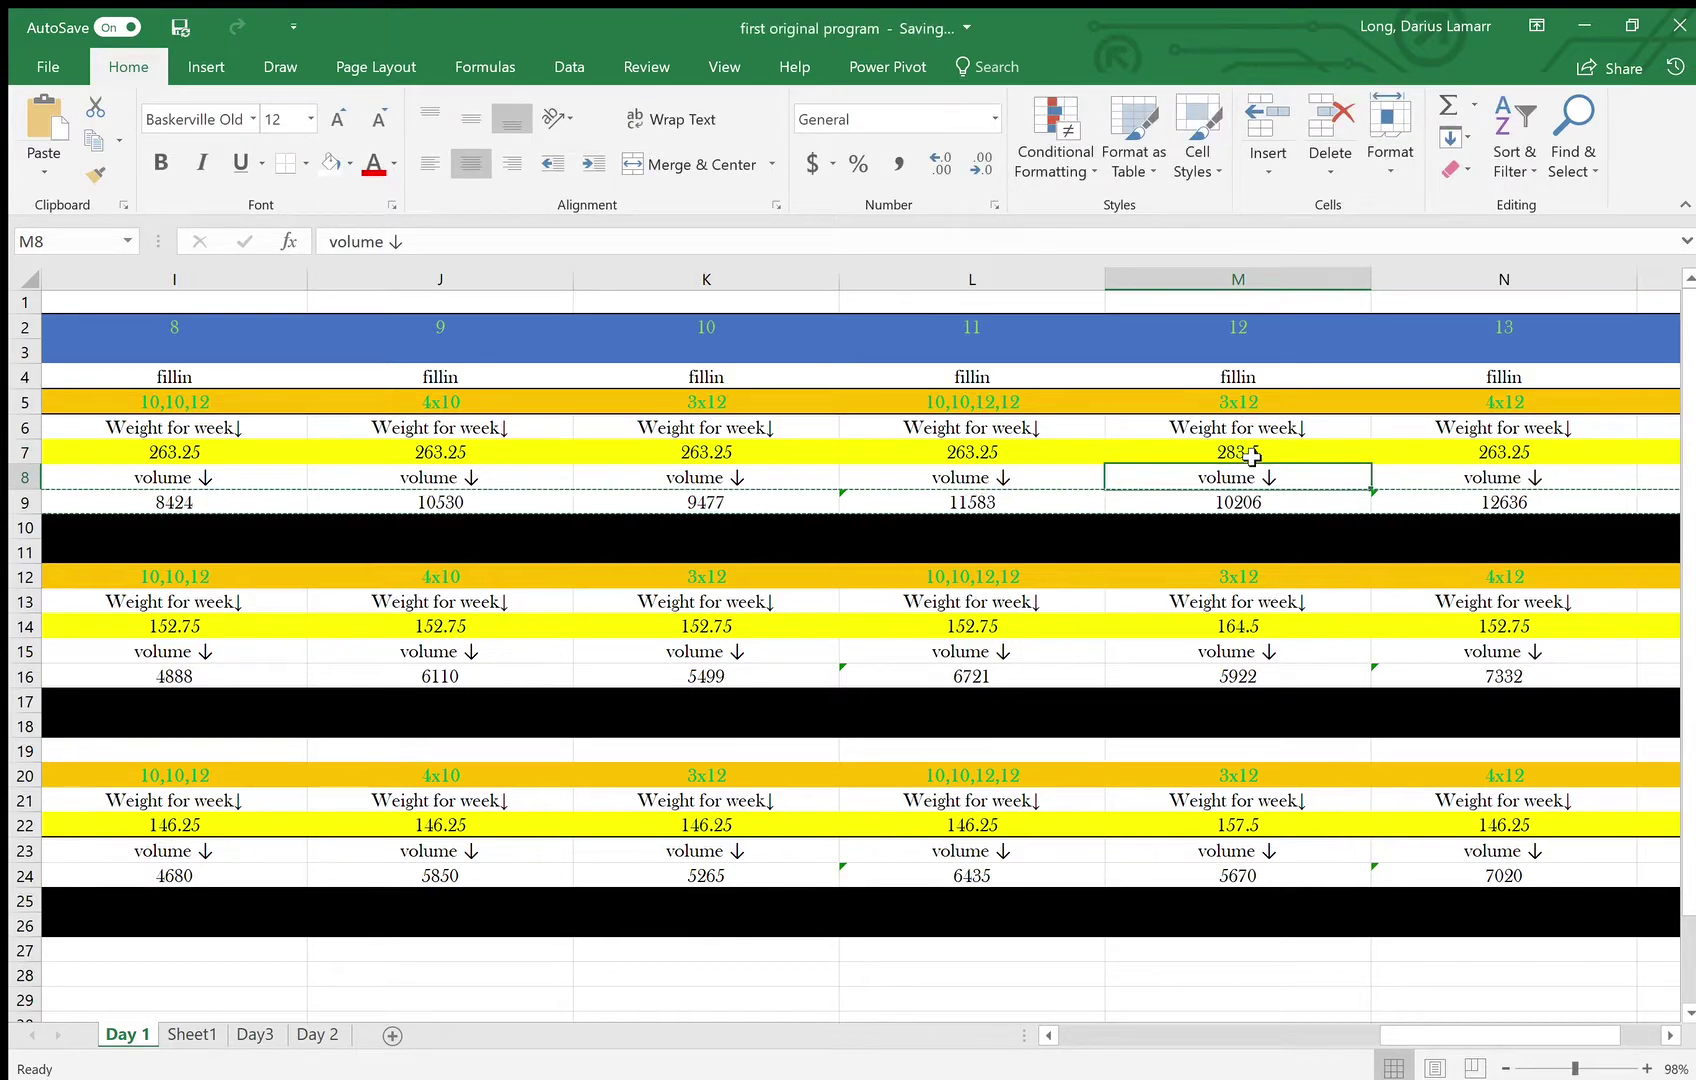
- Compare the squat weight formulas for weeks 10, 12 and 14
scroll(1256, 452, "right", 1)
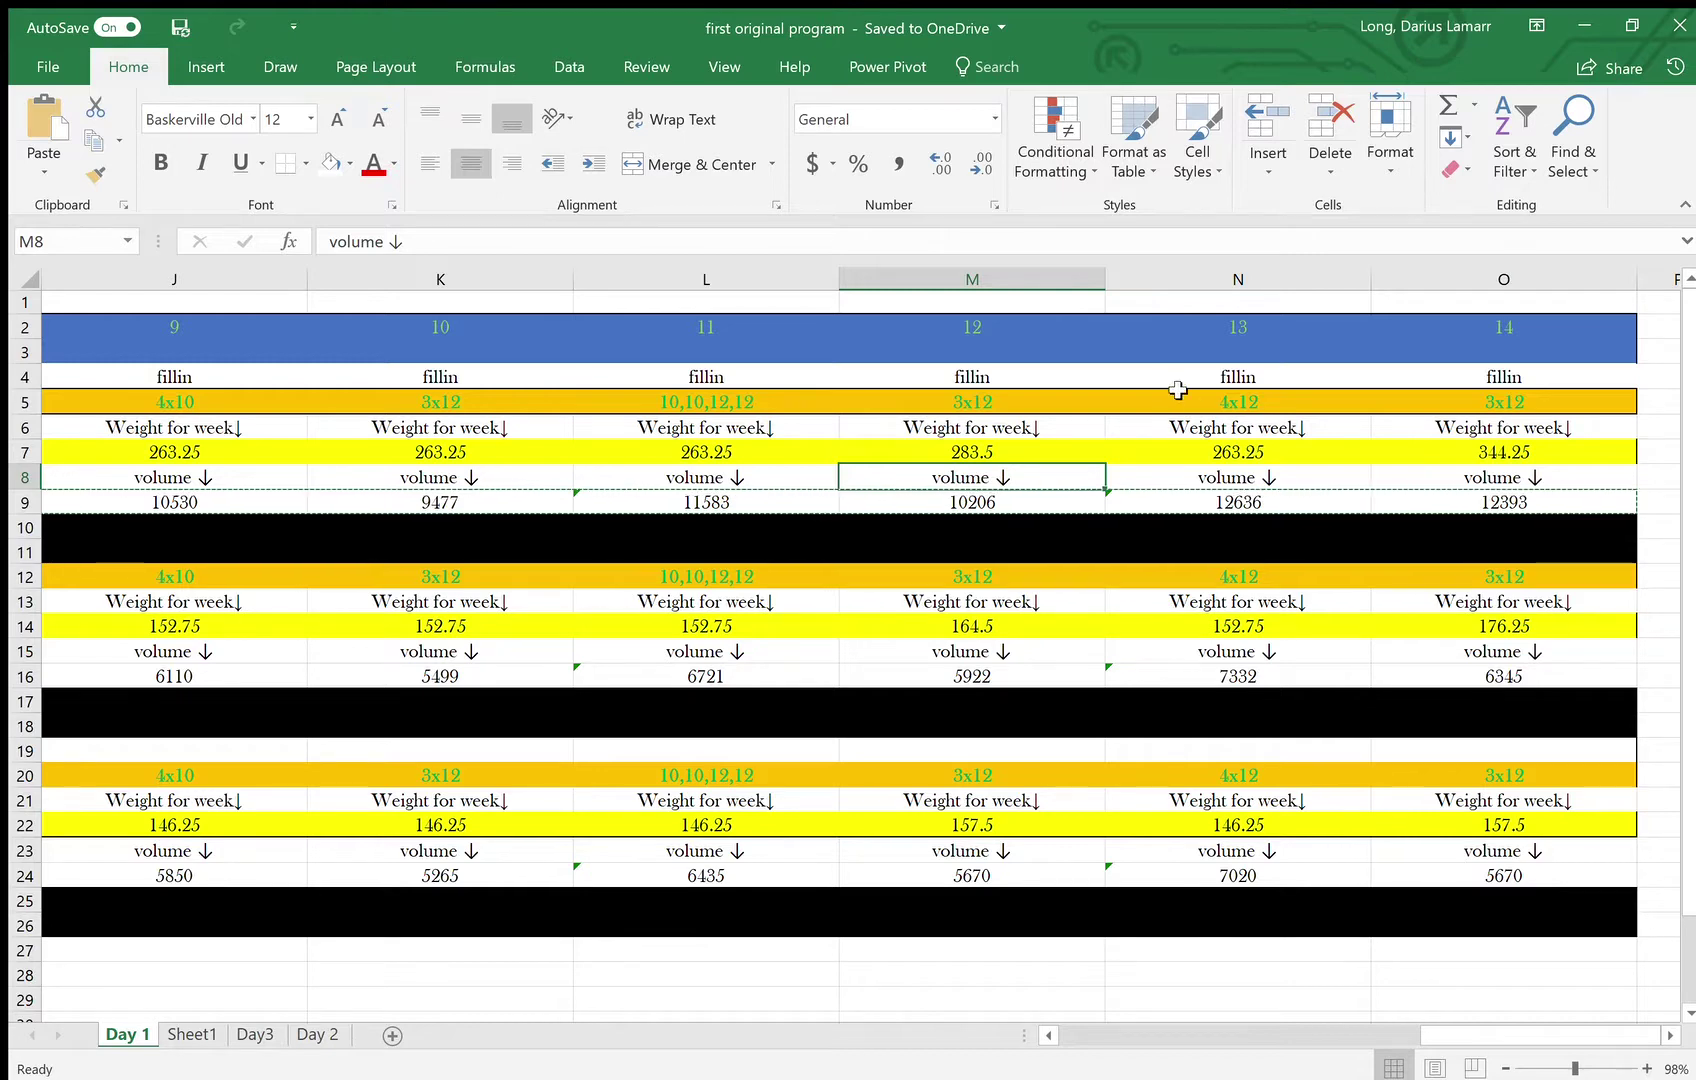
left_click(470, 460)
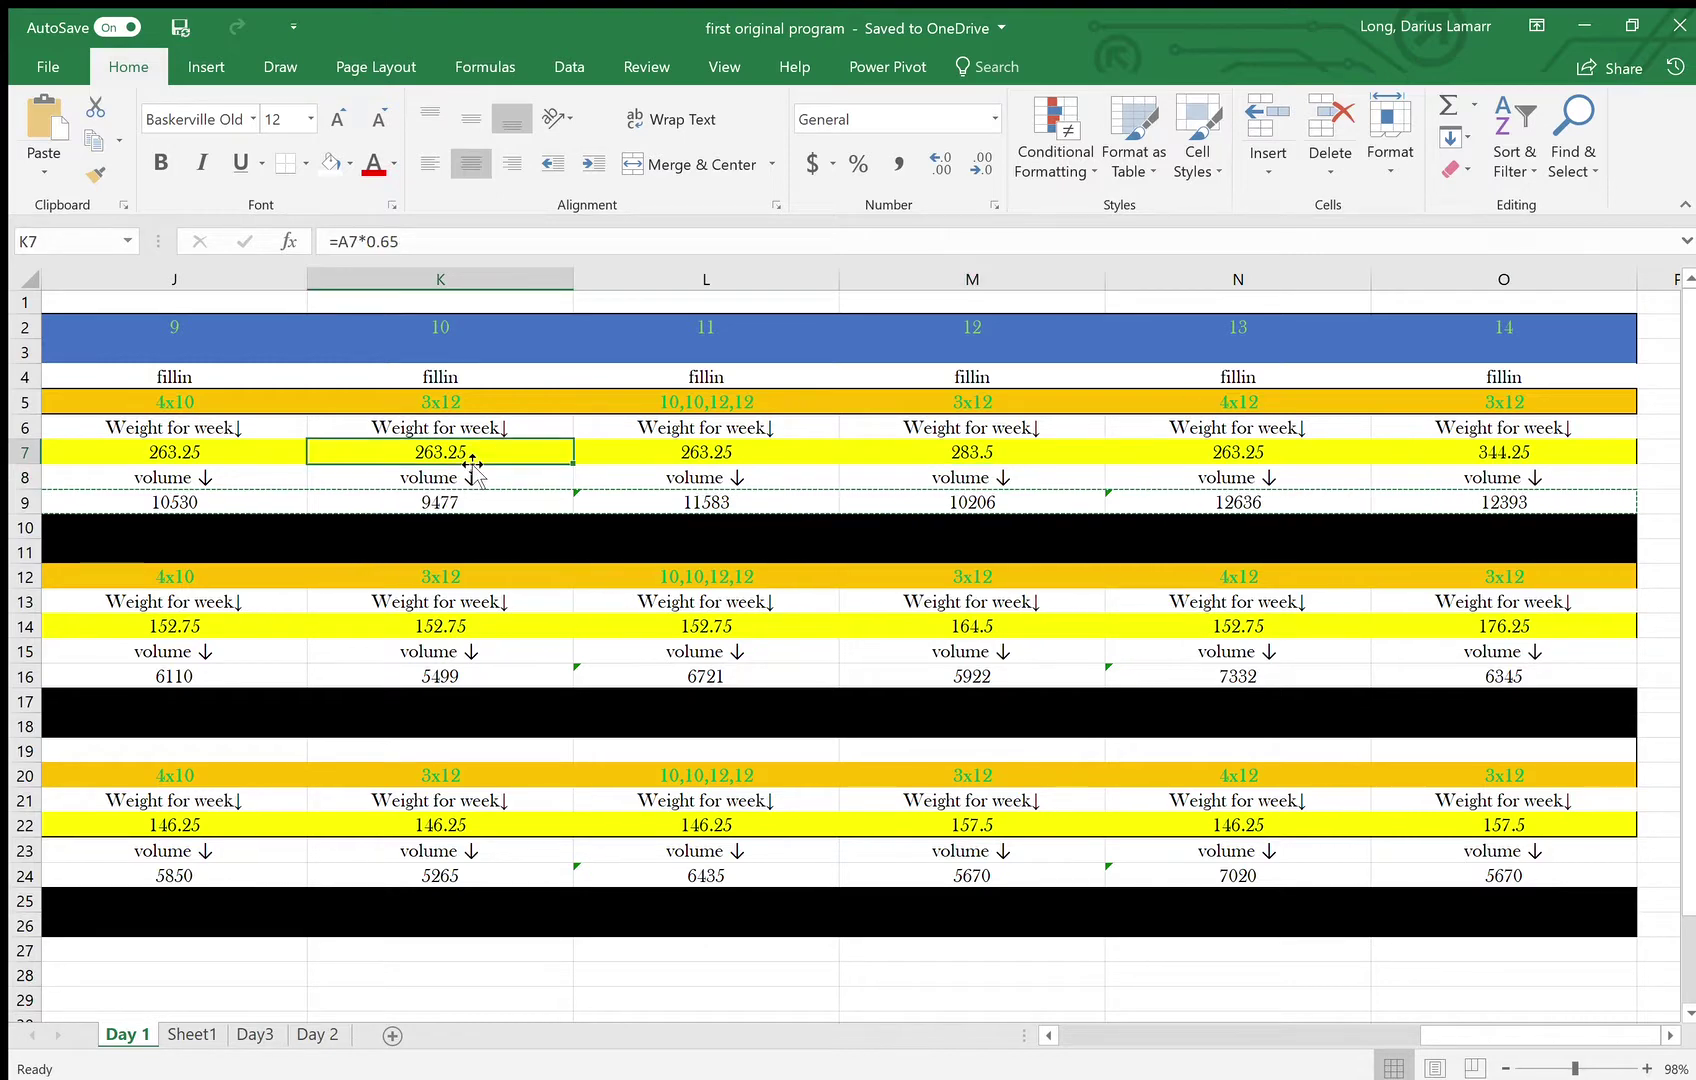
left_click(965, 450)
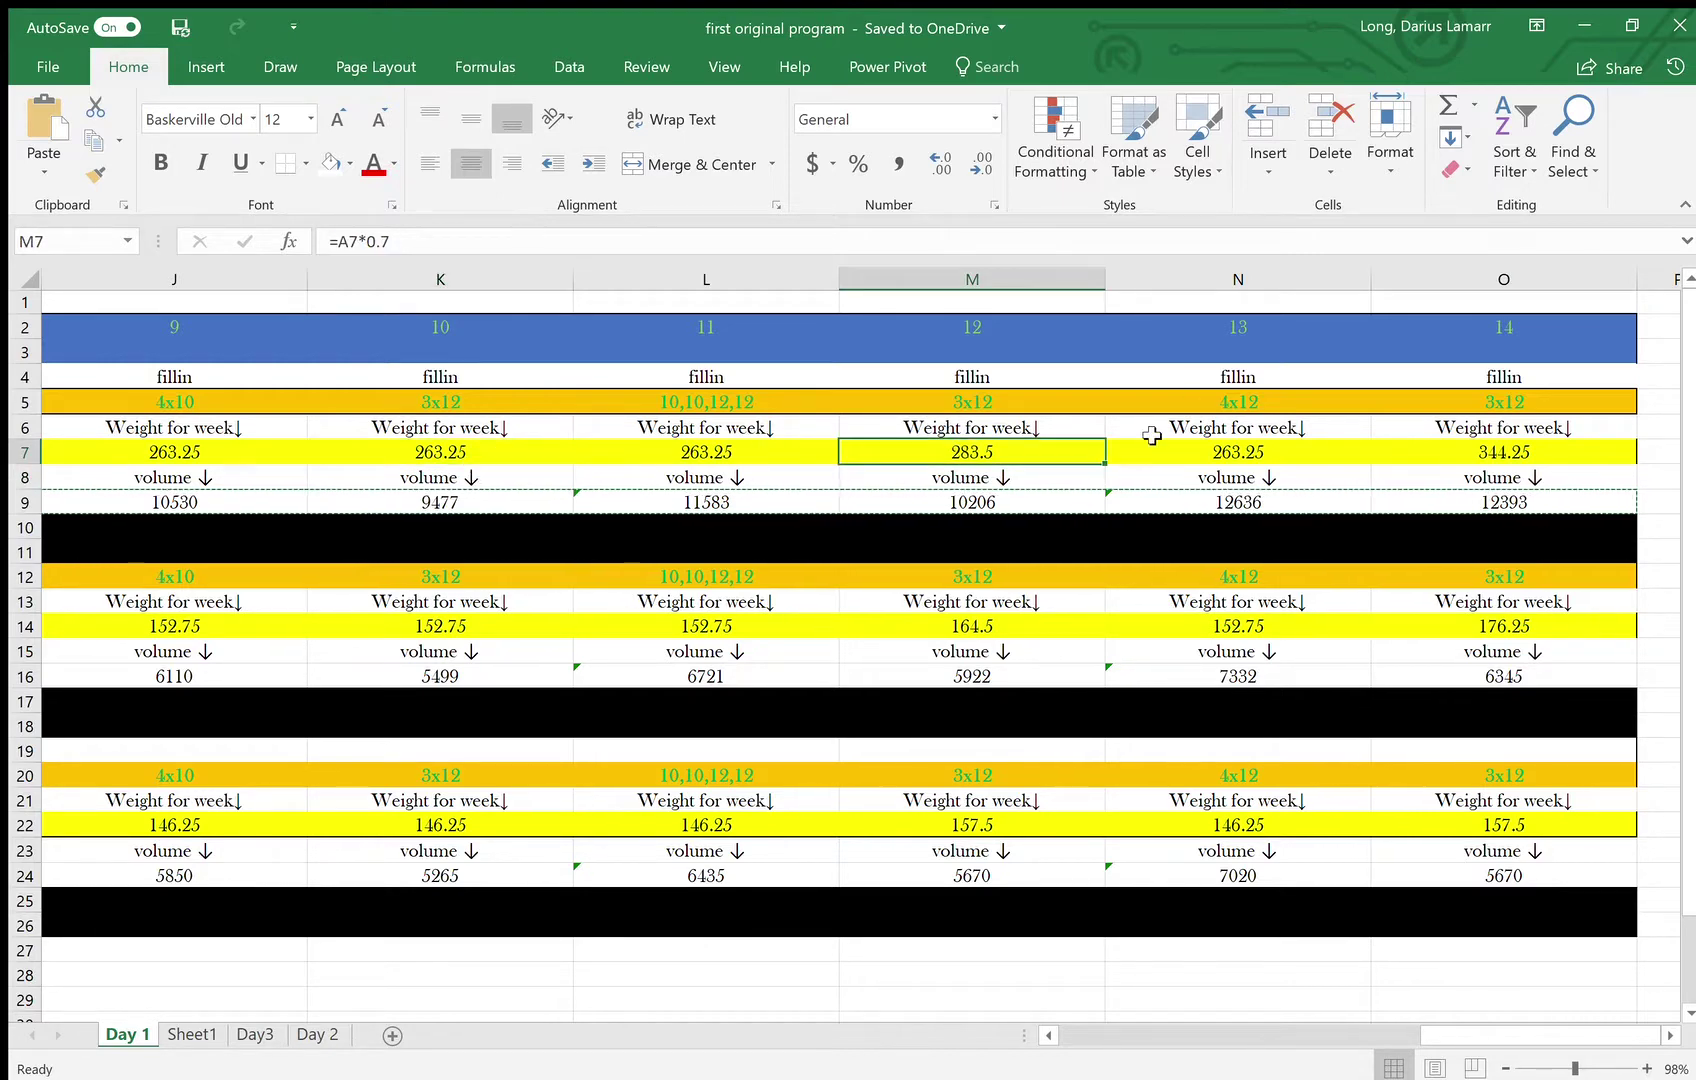
left_click(1501, 470)
left_click(1514, 451)
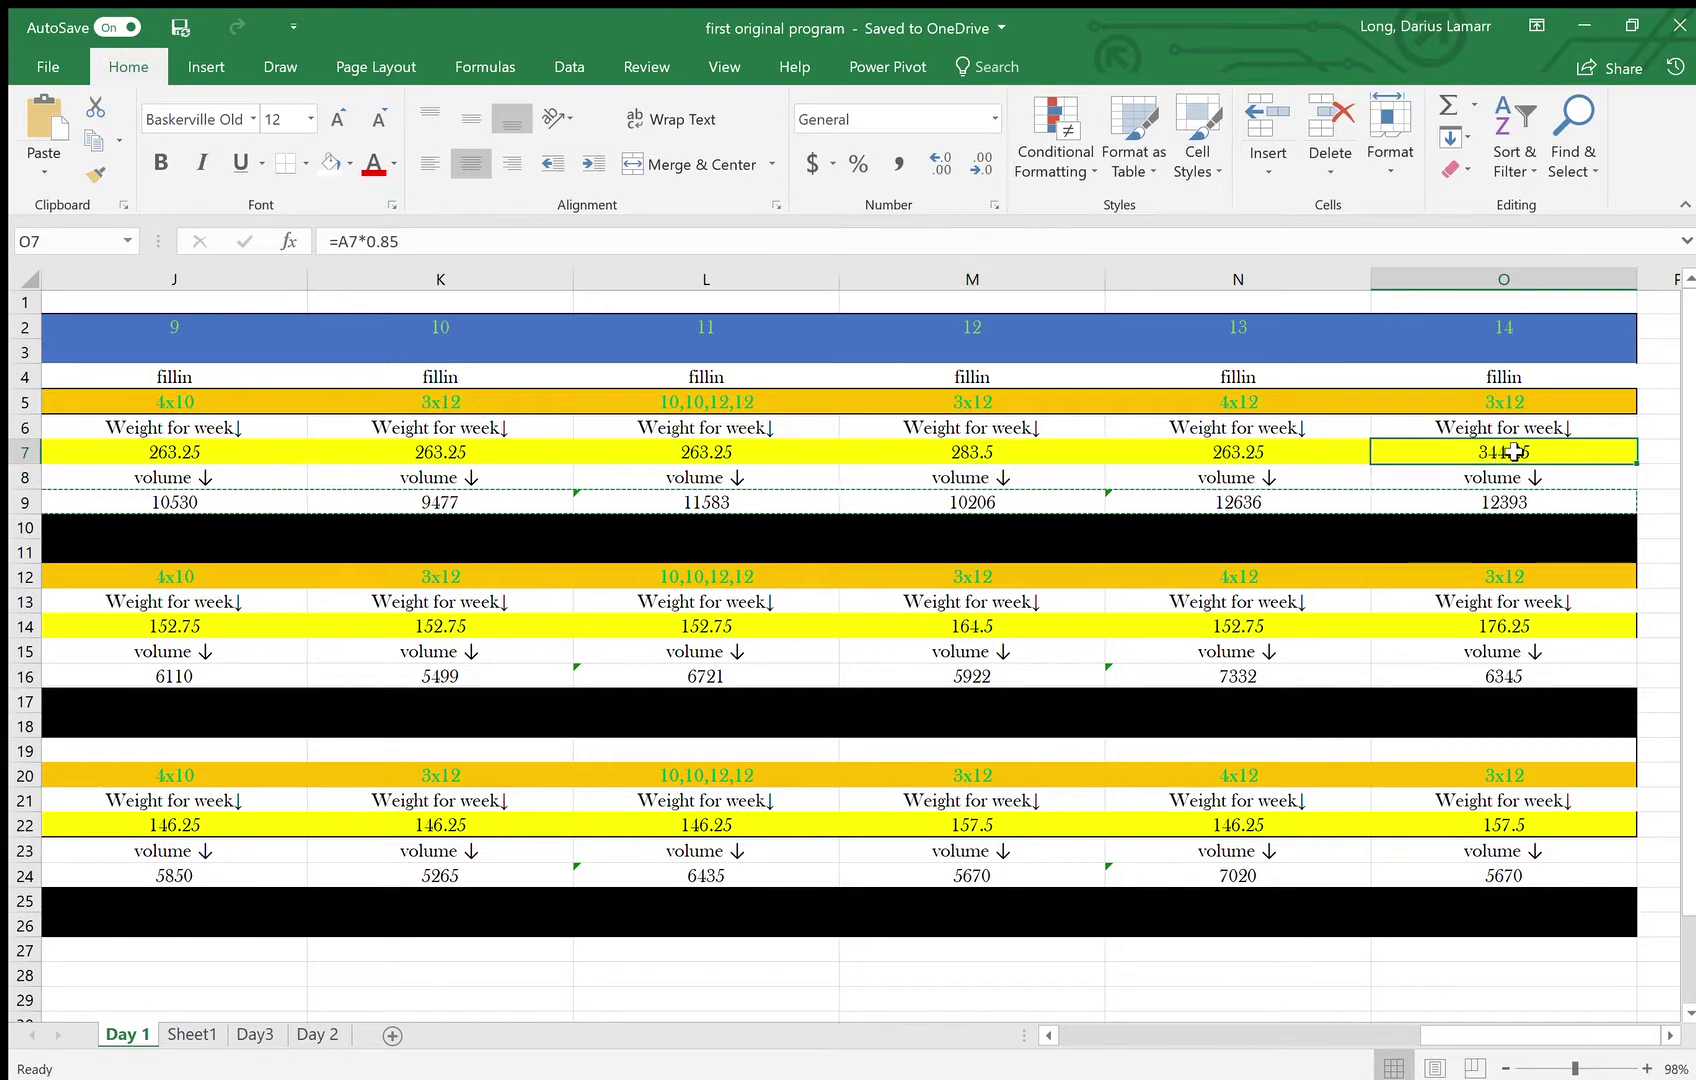
scroll(1514, 451, "right", 2)
scroll(1514, 451, "left", 2)
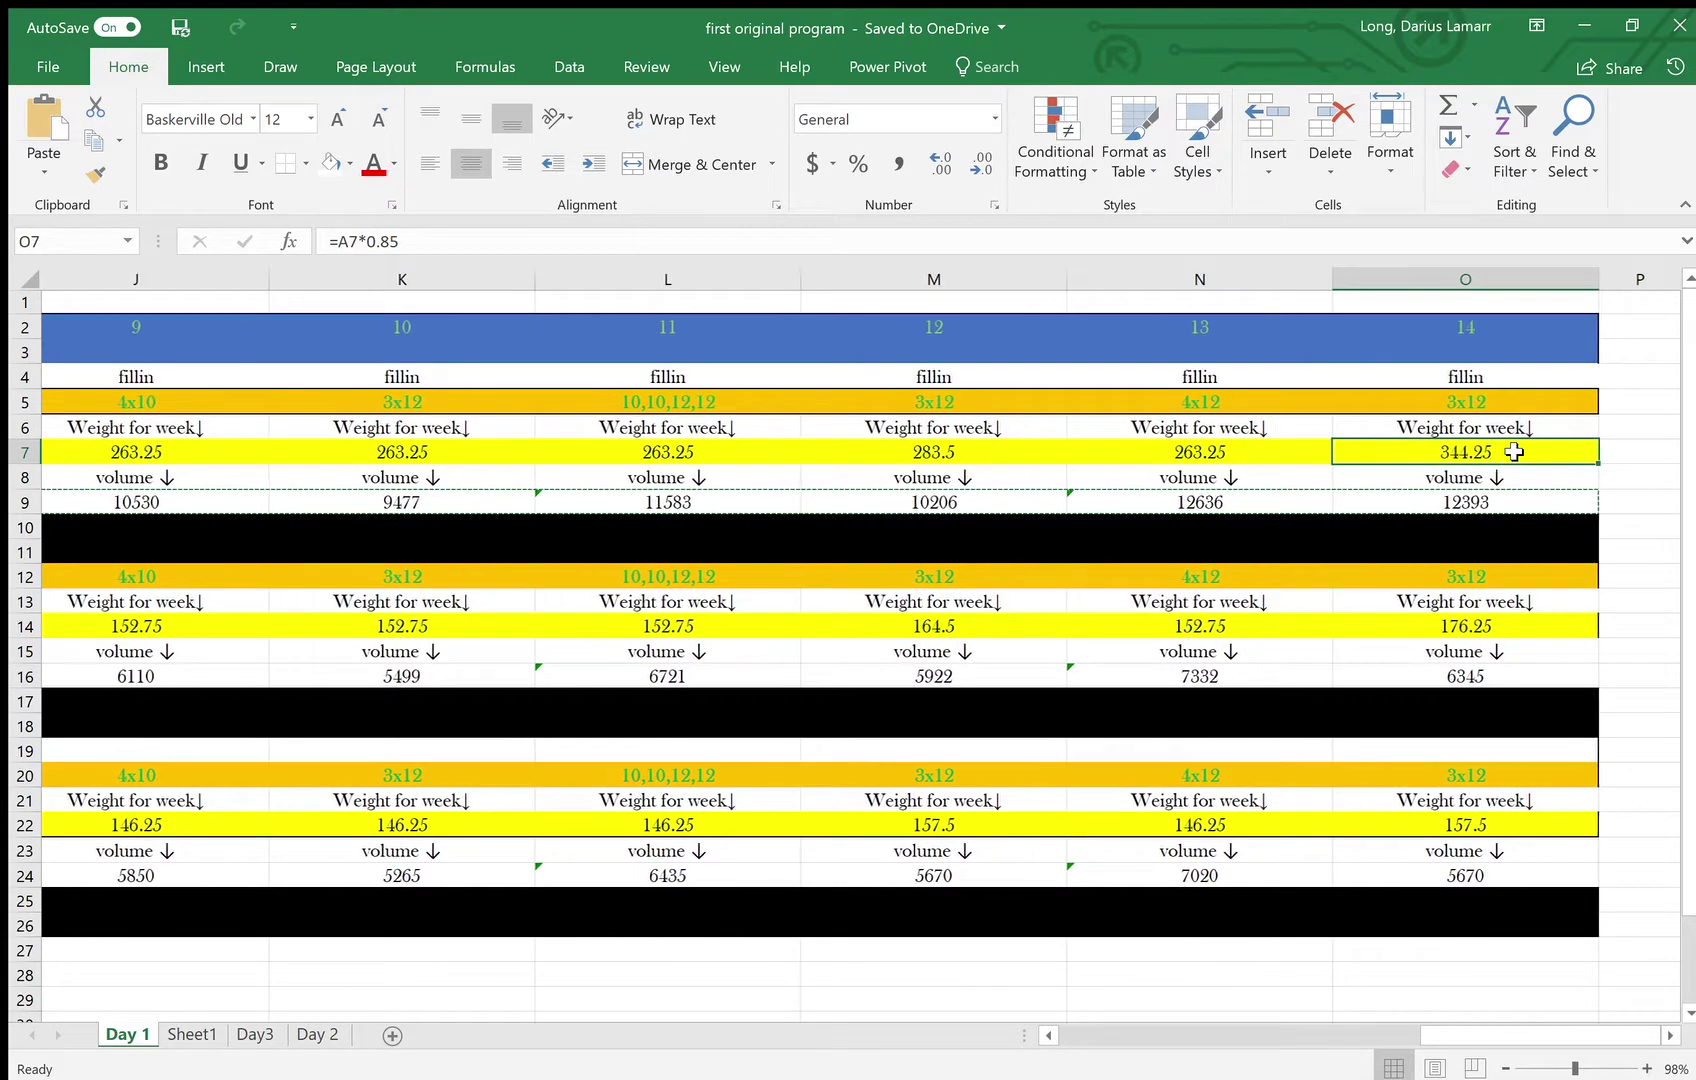
- Review the estimated maxes, weekly weights and exercise volumes of the three Day 1 lifts in the early weeks
scroll(1514, 451, "left", 6)
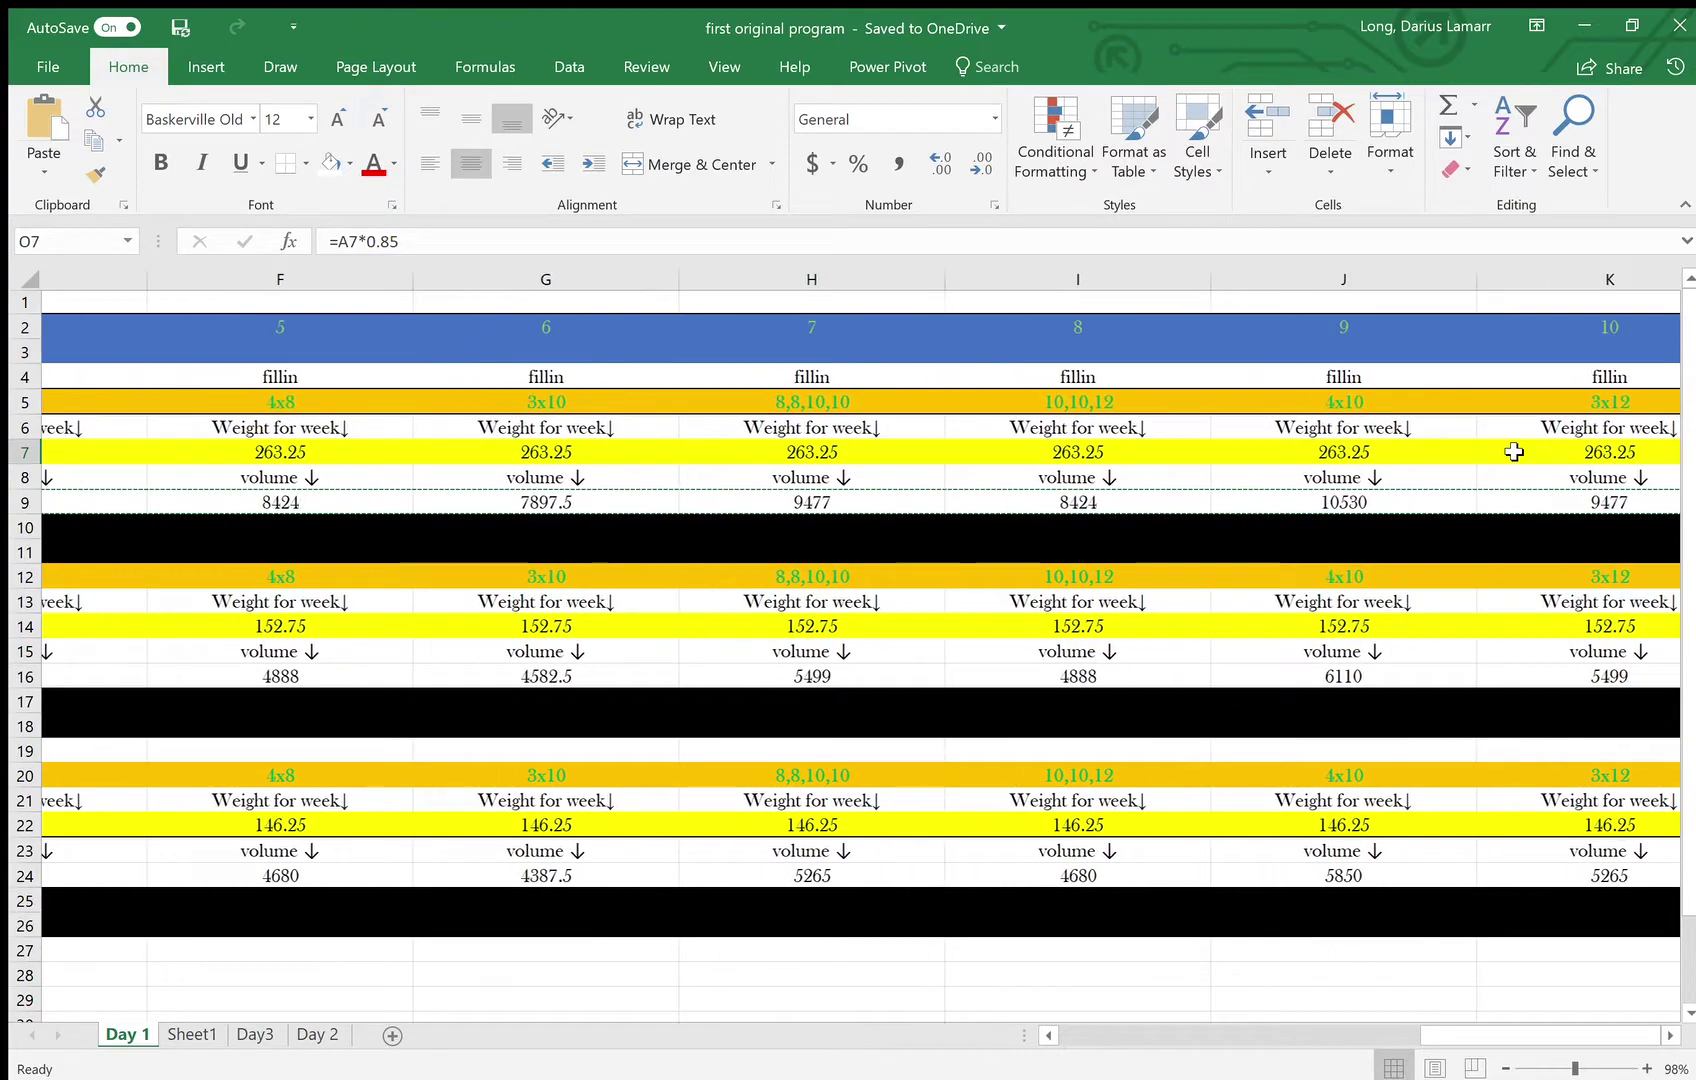
scroll(1514, 451, "left", 2)
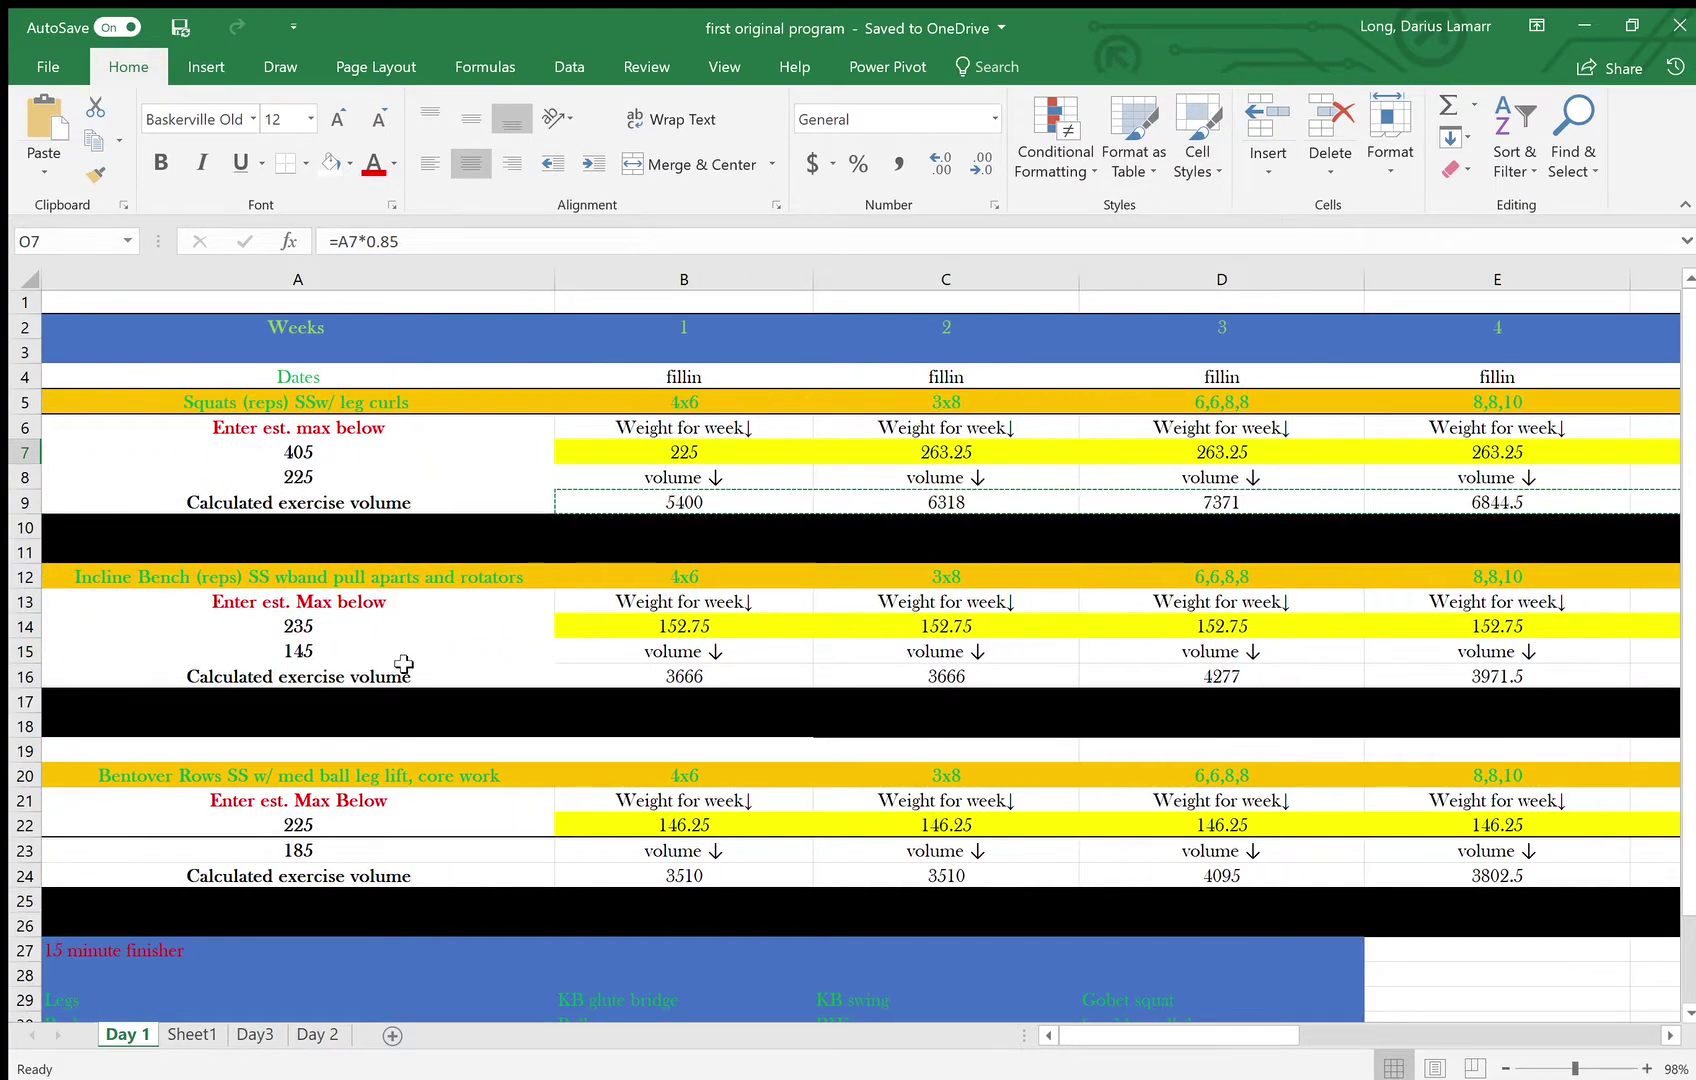
scroll(428, 663, "down", 2)
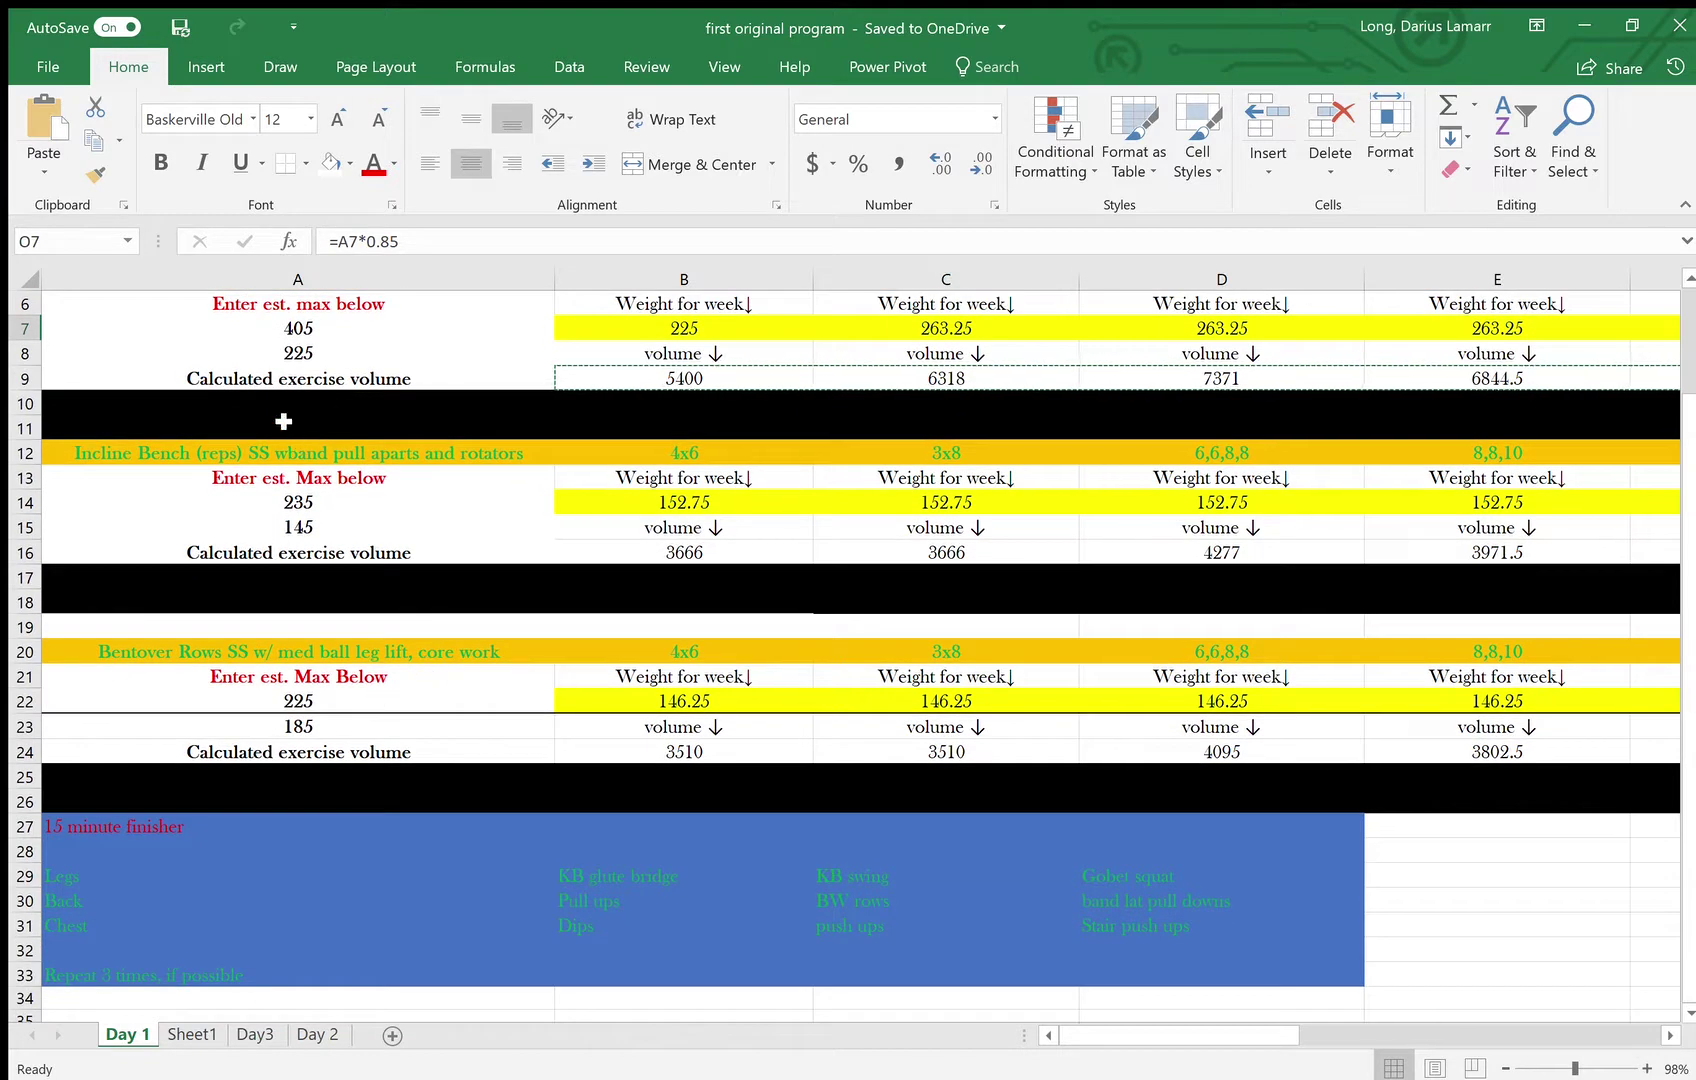
scroll(248, 370, "up", 2)
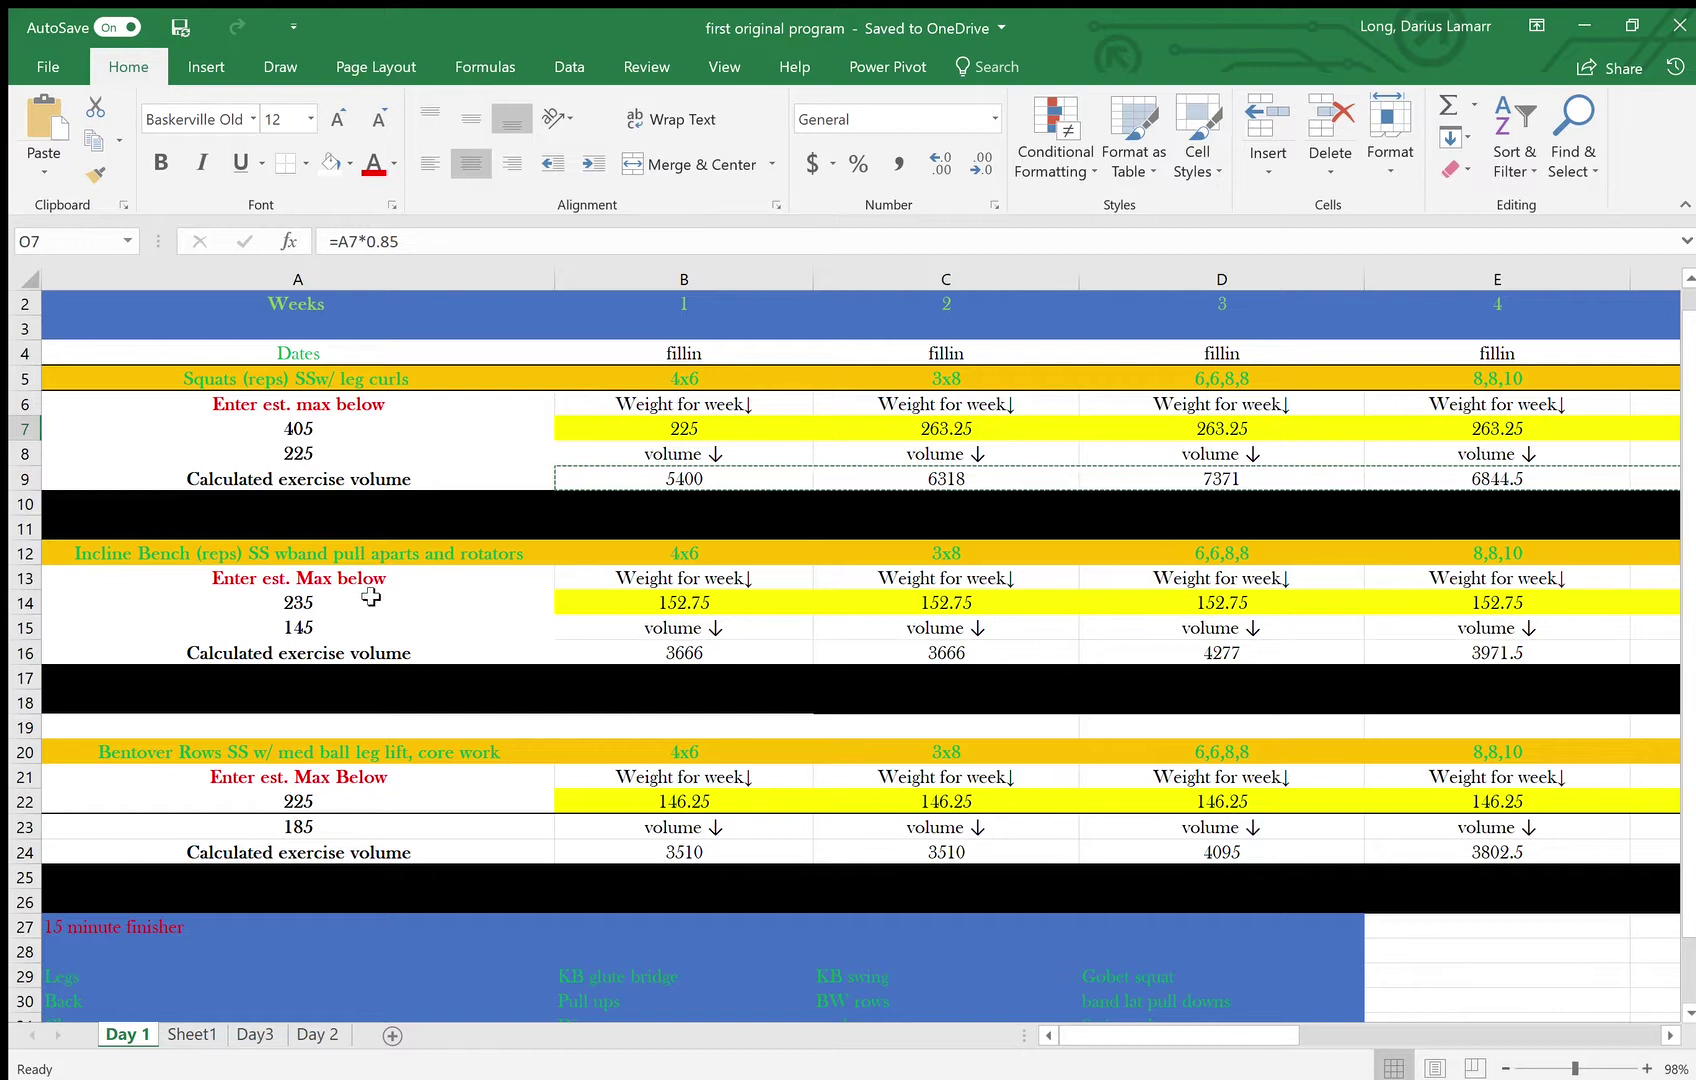
scroll(371, 597, "down", 2)
scroll(375, 615, "up", 1)
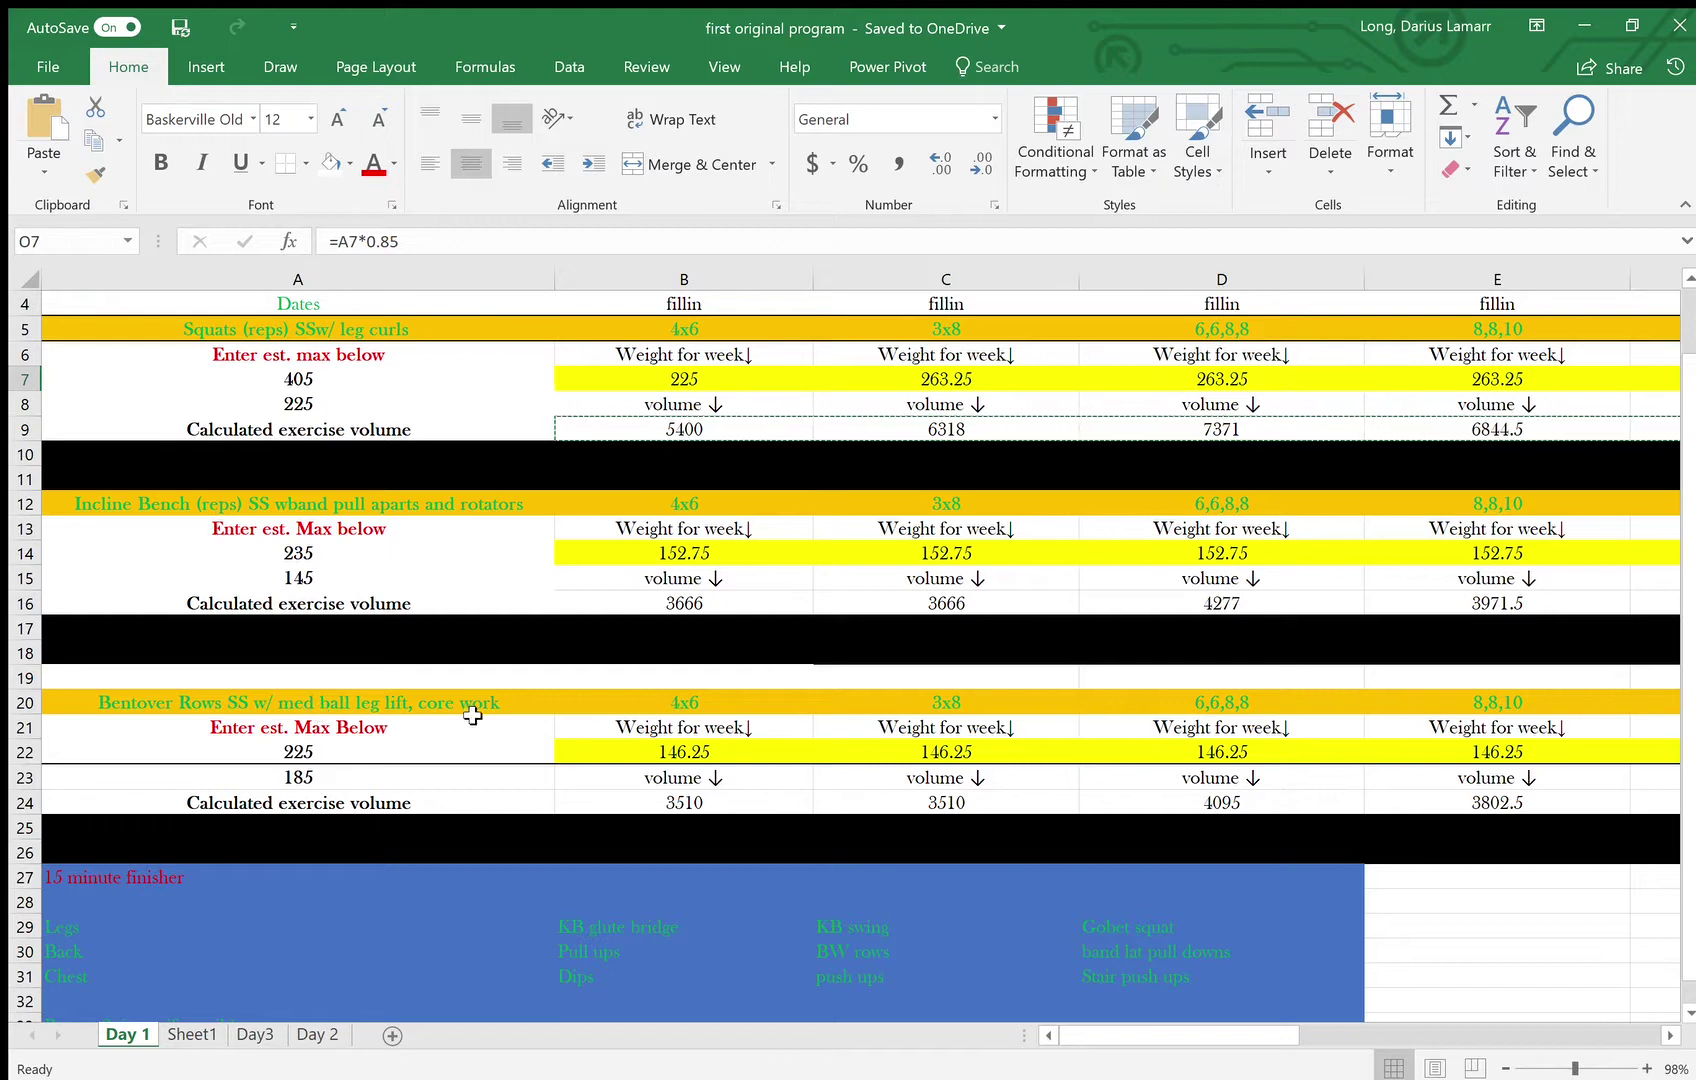
scroll(586, 720, "right", 2)
scroll(586, 720, "left", 2)
scroll(561, 688, "right", 4)
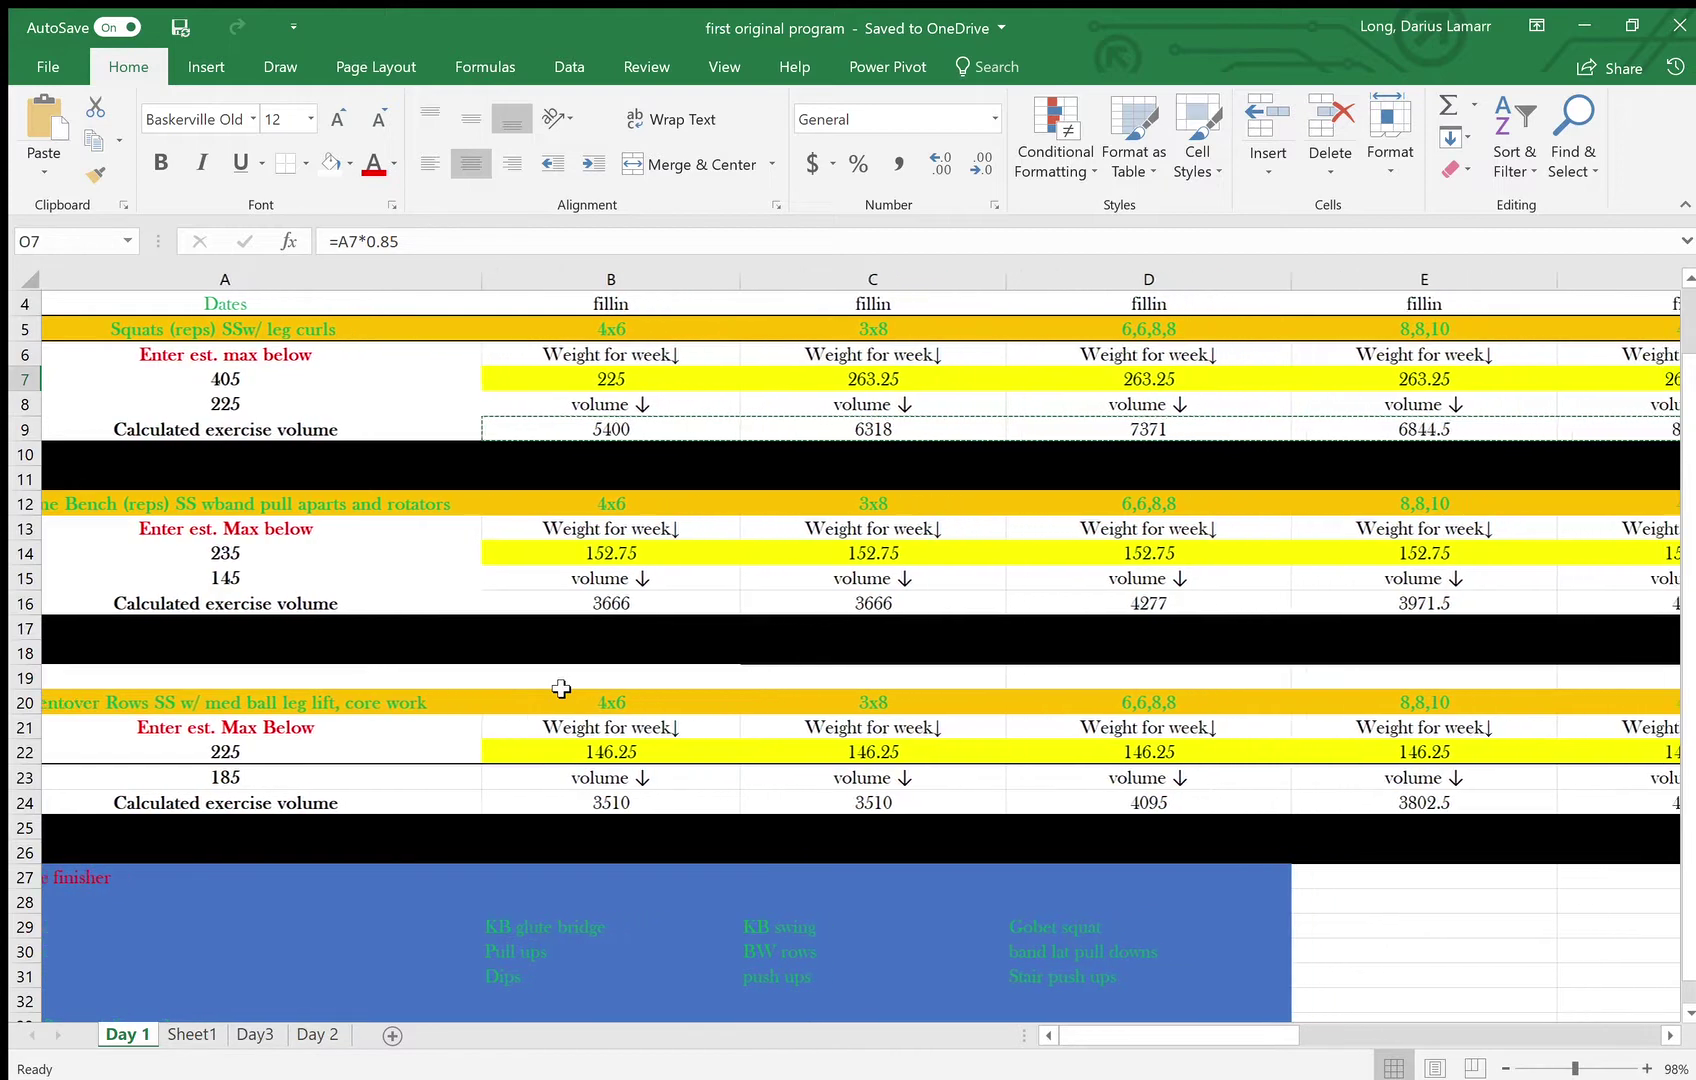
scroll(561, 688, "left", 3)
scroll(561, 688, "left", 1)
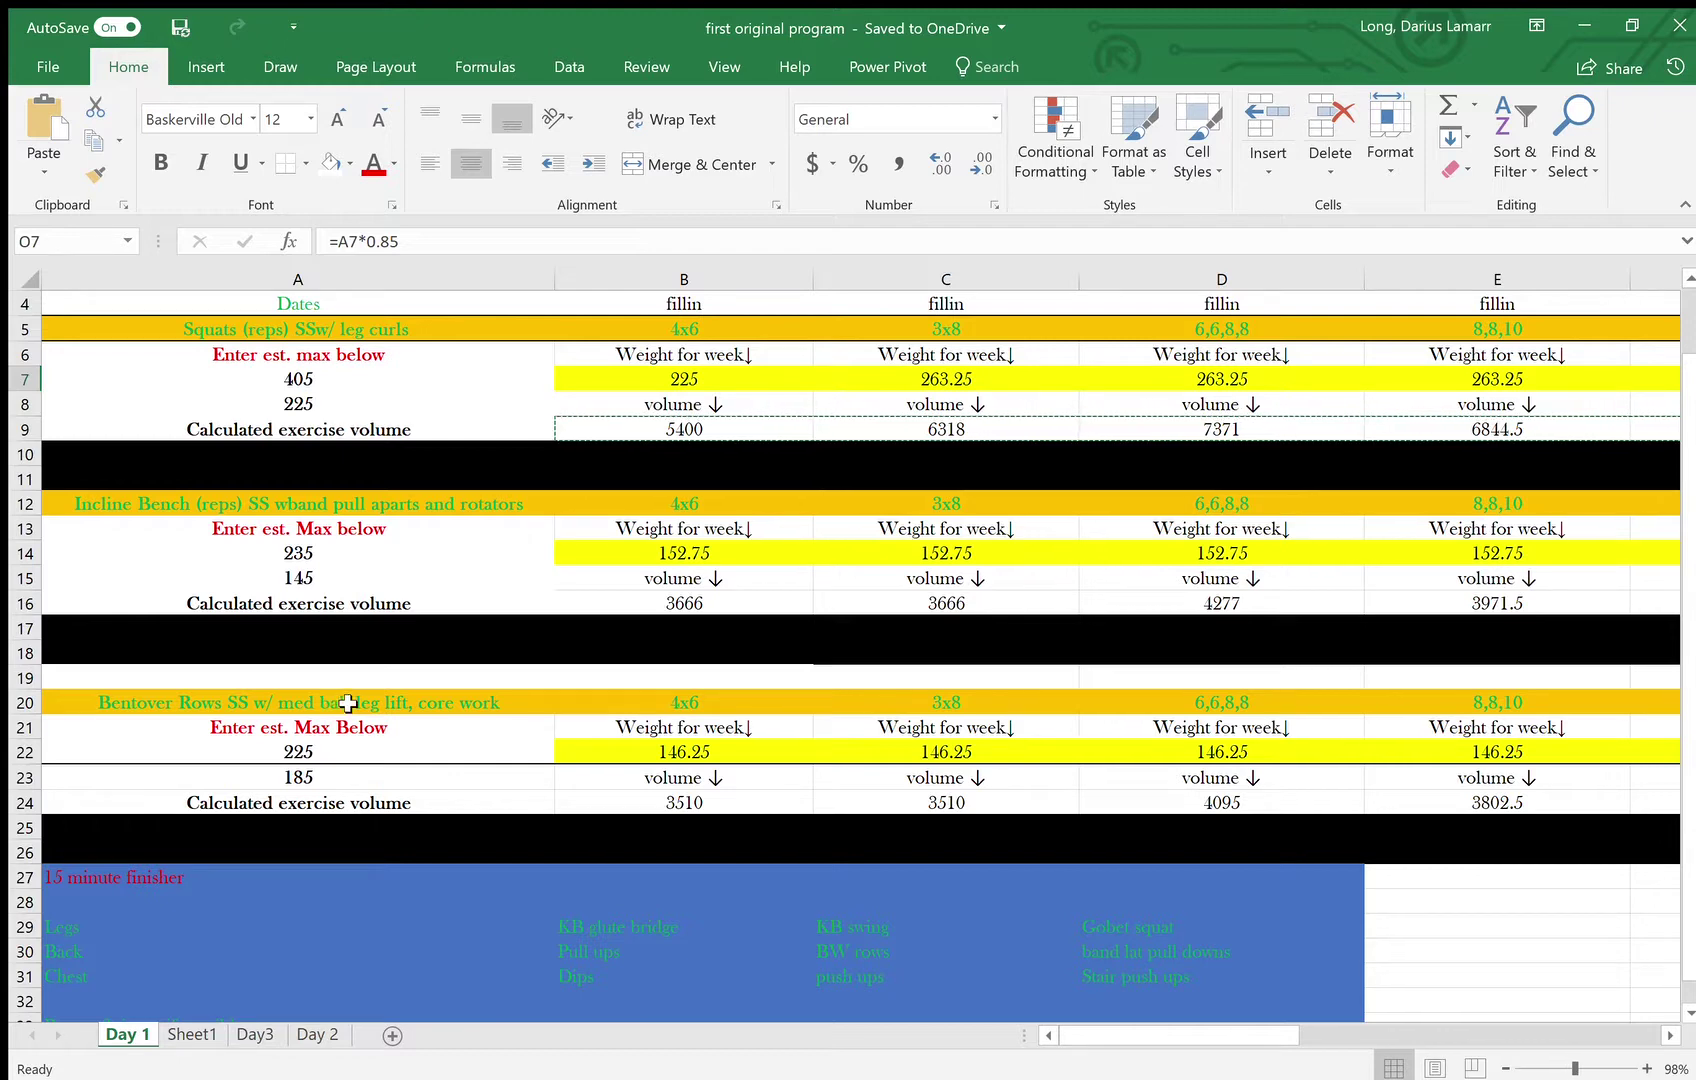
- Examine the Bentover Rows section and the 15 minute finisher exercises on the Day 1 sheet
scroll(842, 718, "right", 1)
scroll(842, 718, "down", 1)
scroll(842, 719, "left", 2)
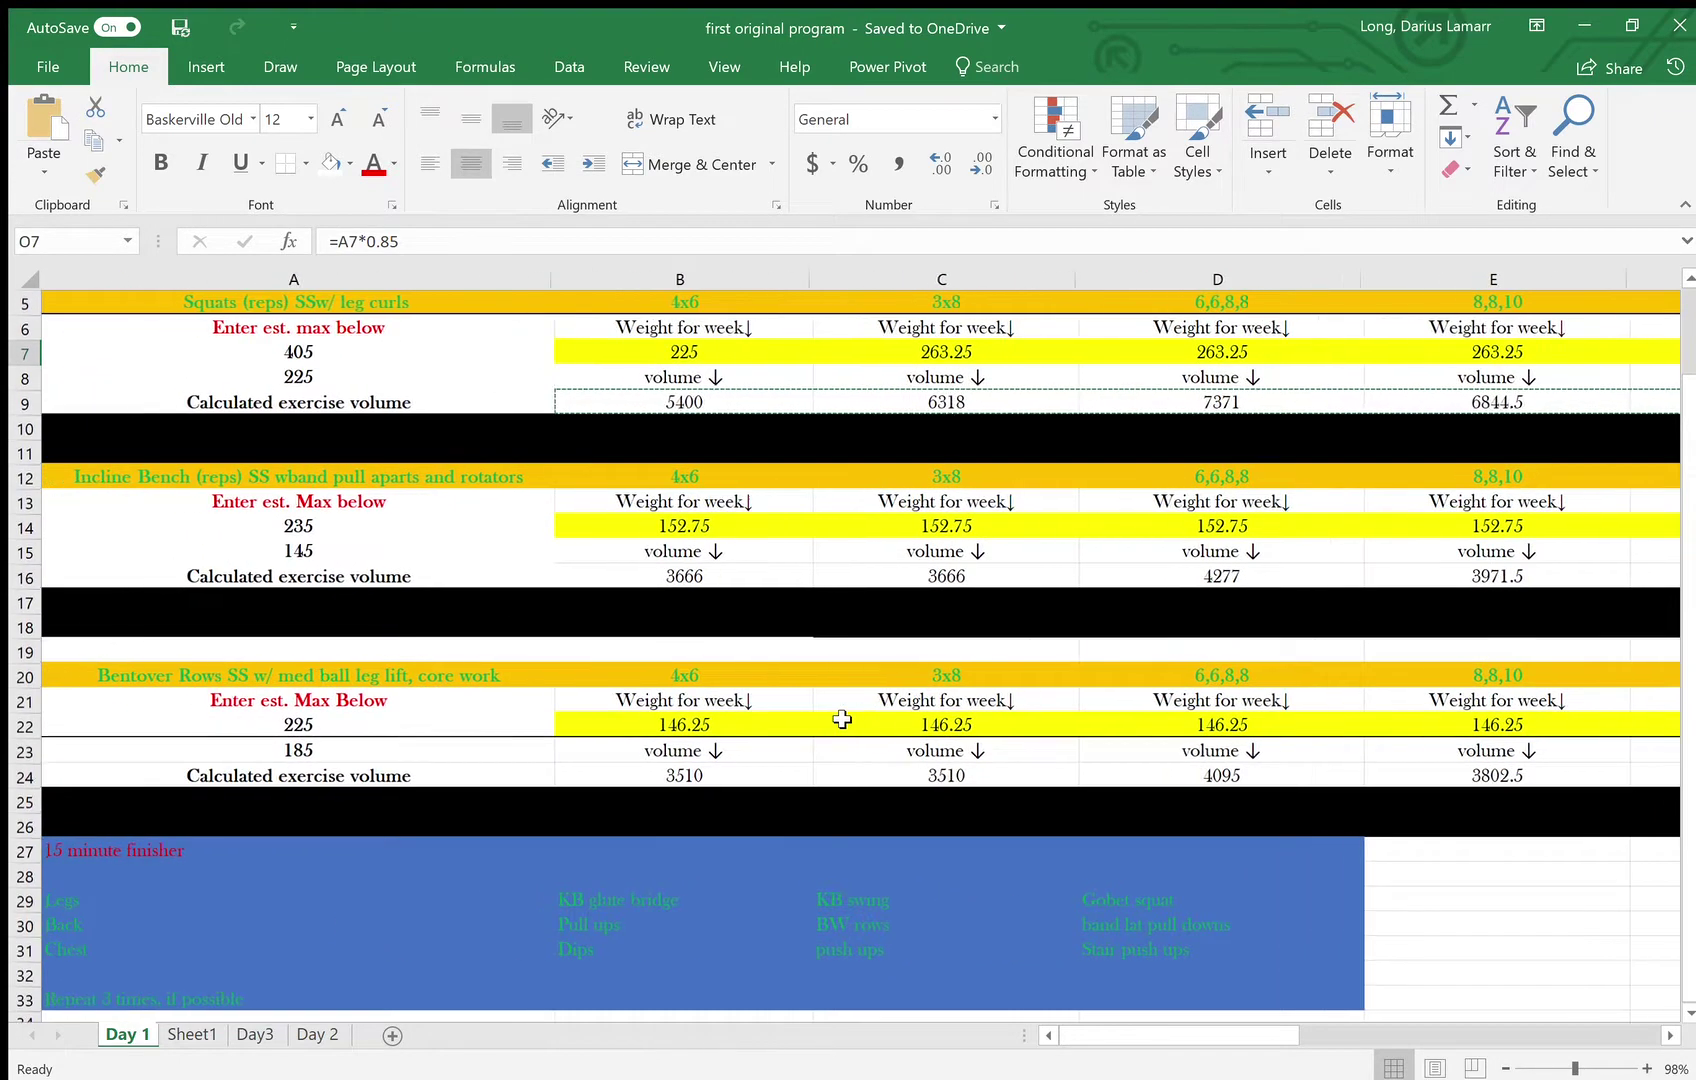
scroll(842, 719, "down", 5)
scroll(842, 719, "up", 1)
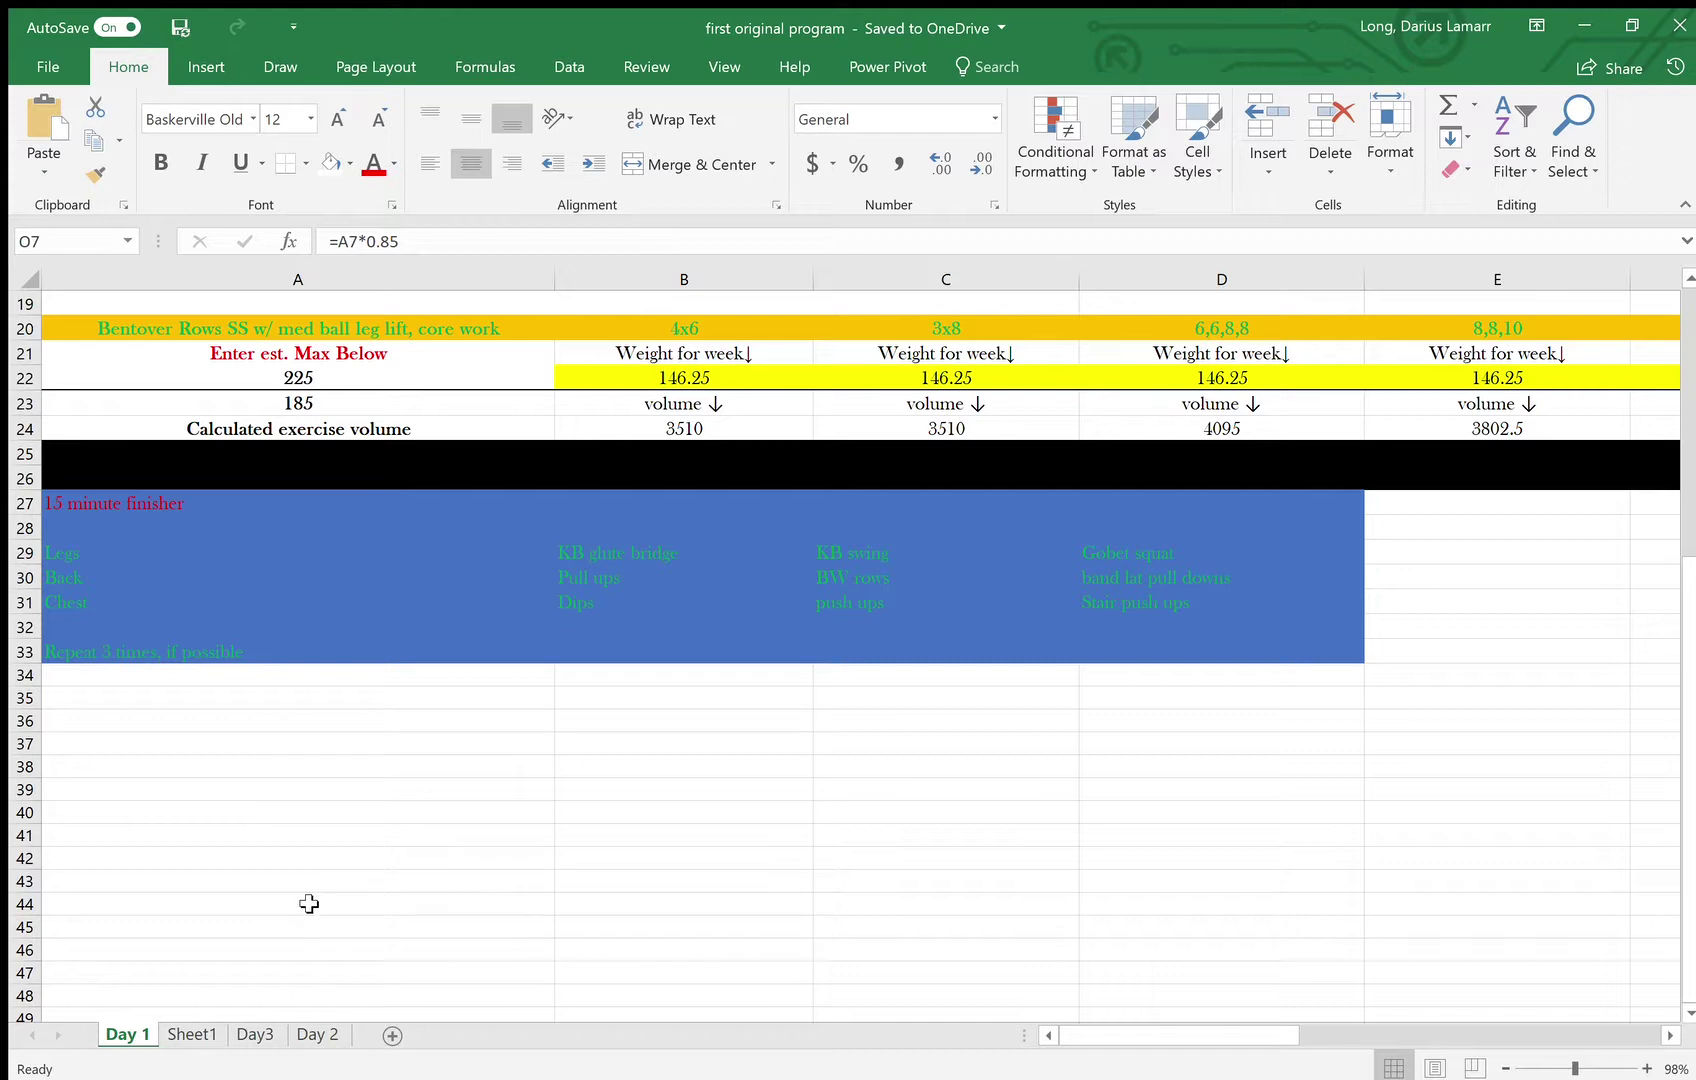
- Open the Day3 sheet and examine its lifts, finisher block and the deadlift weeks marked as optional reps
left_click(252, 1035)
scroll(389, 802, "down", 4)
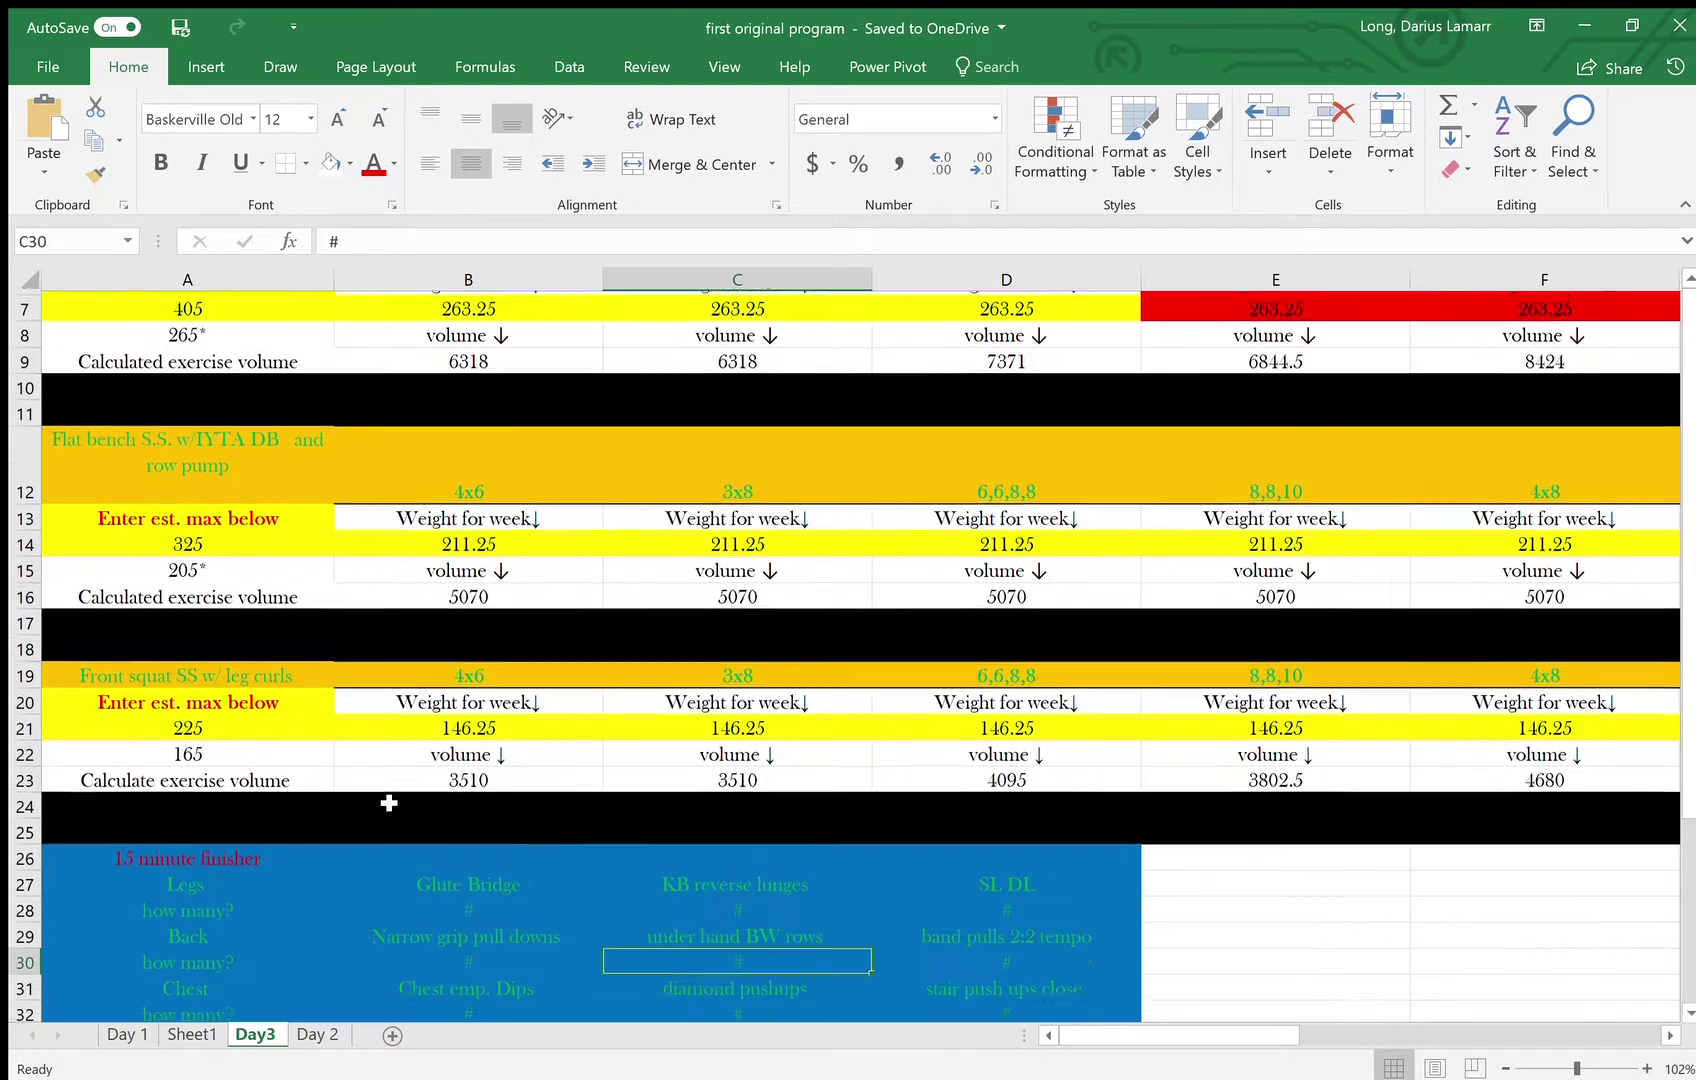
scroll(389, 802, "up", 2)
scroll(389, 802, "up", 2)
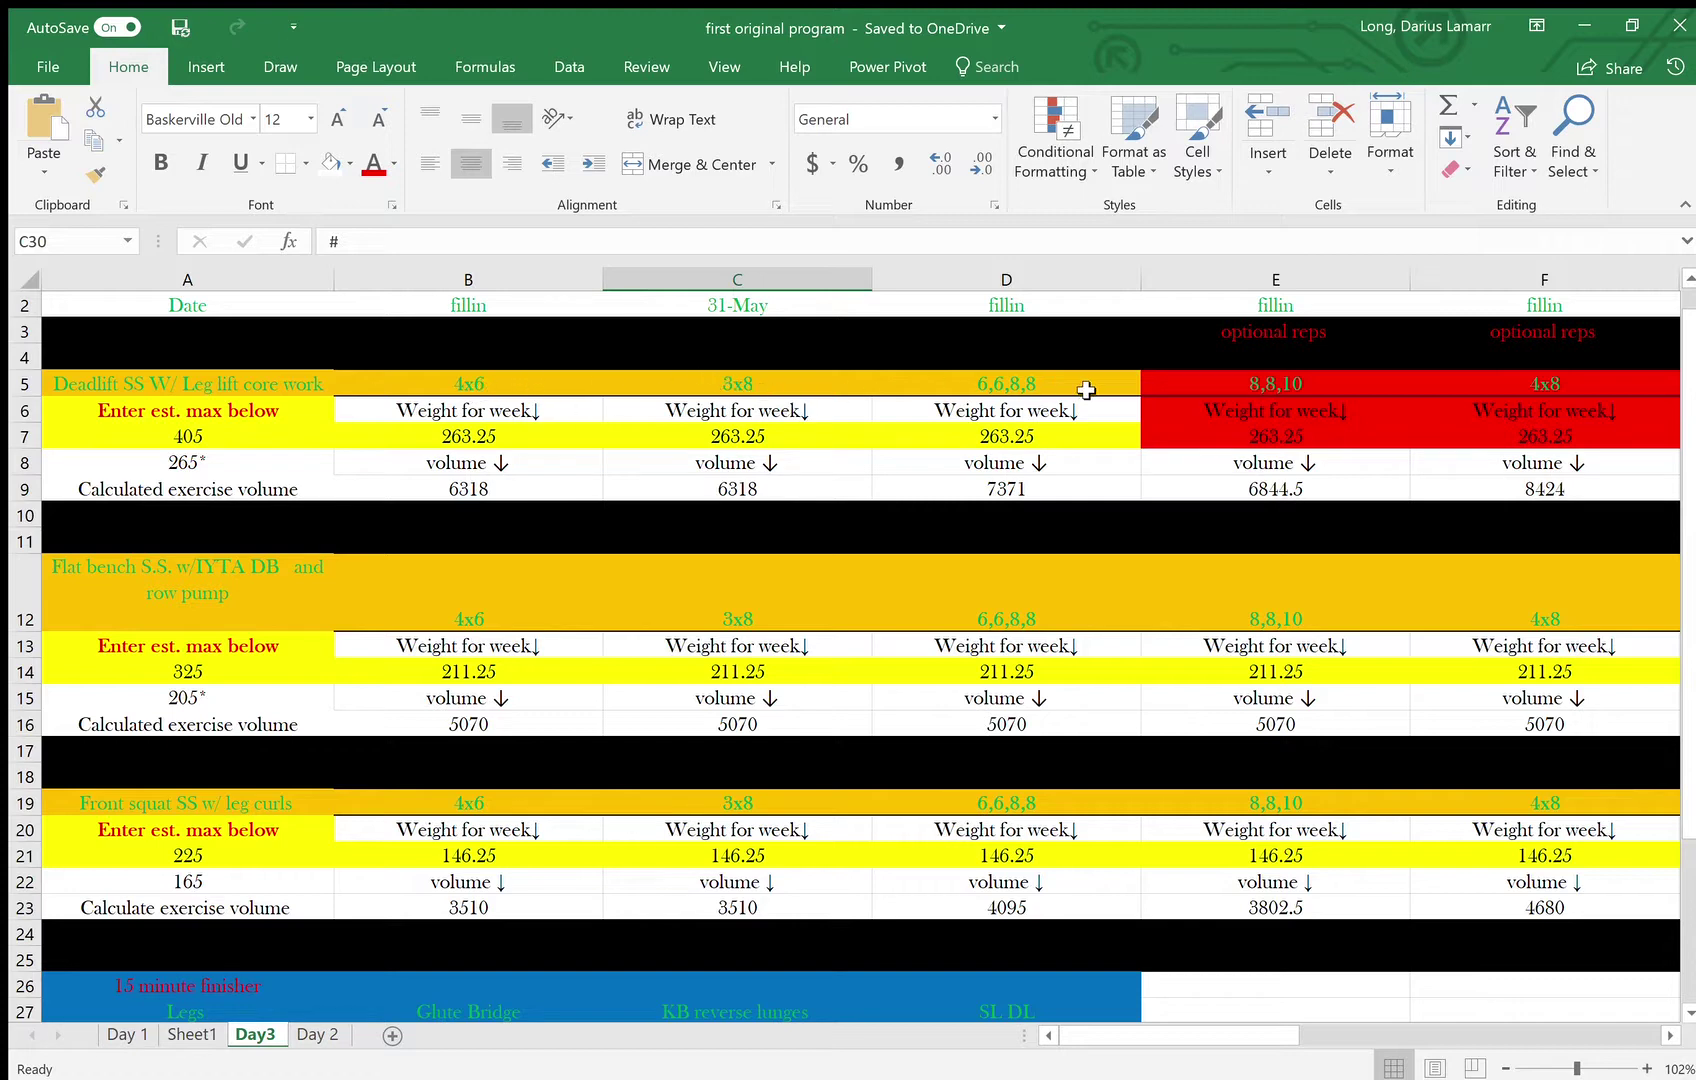
scroll(1350, 427, "right", 2)
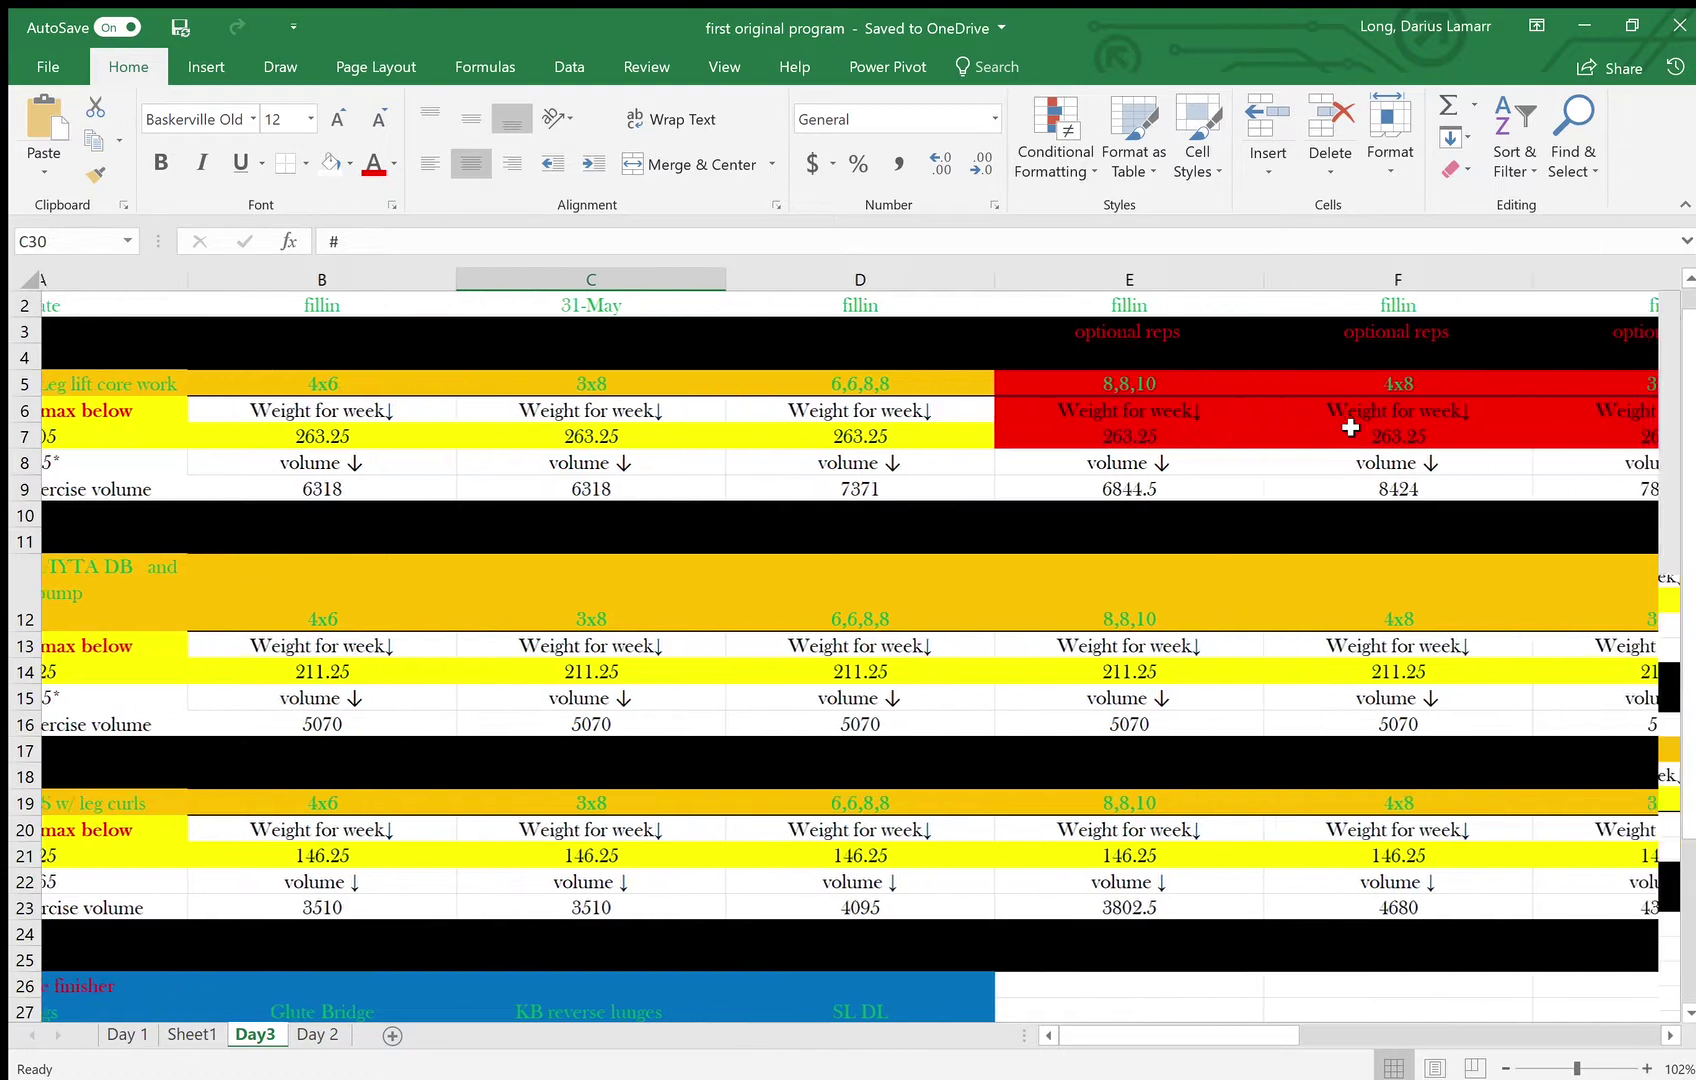
scroll(1350, 427, "right", 2)
scroll(1350, 427, "left", 2)
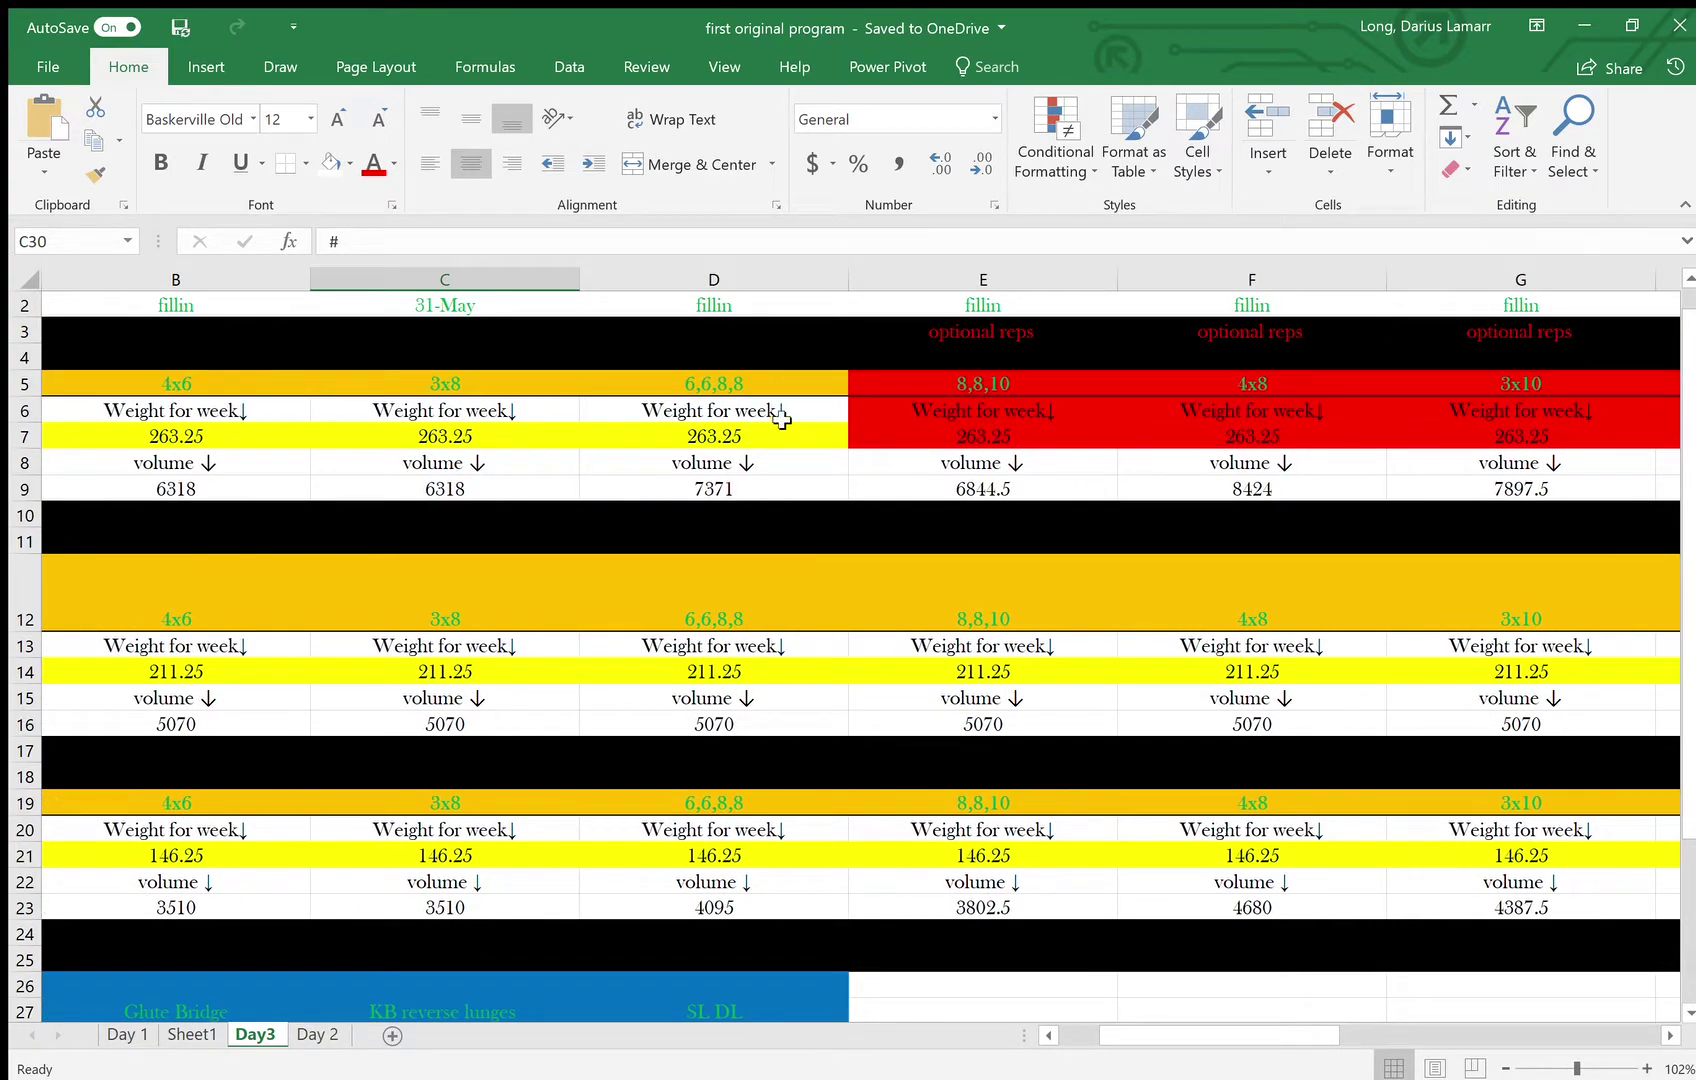
scroll(714, 424, "left", 2)
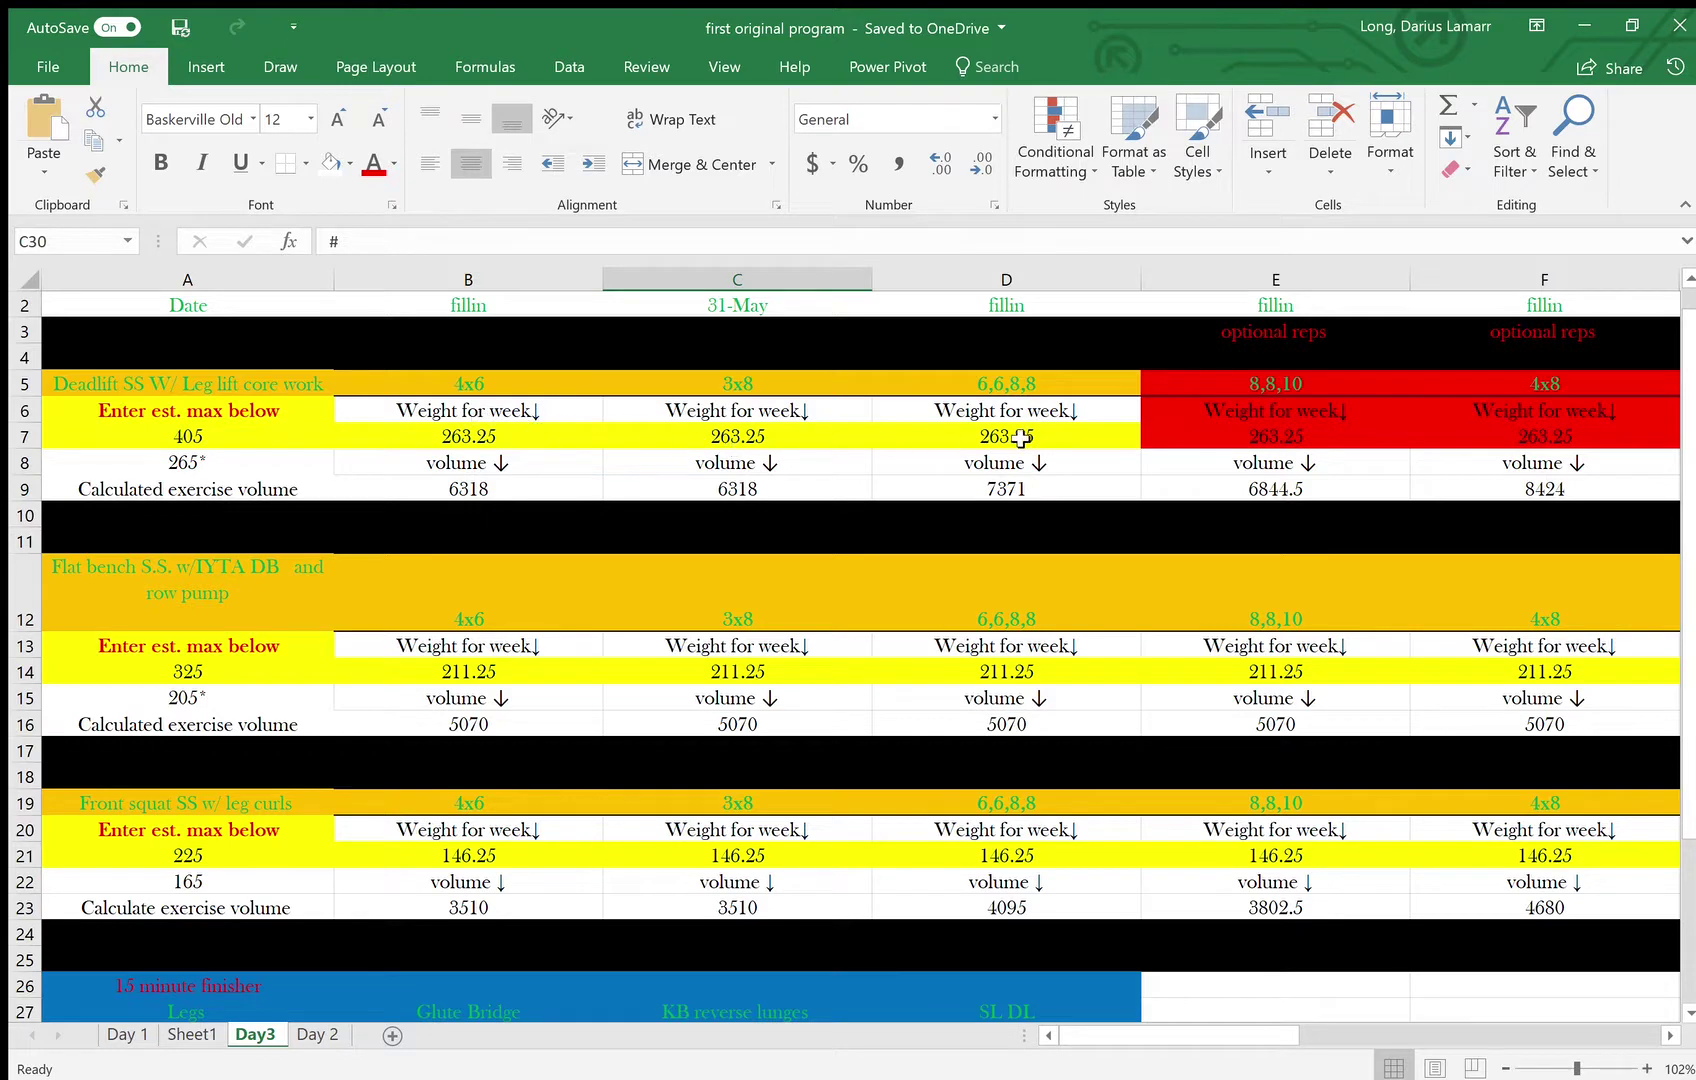
- Inspect the deadlift weight formulas for weeks 1 to 3 on the Day3 sheet
left_click(509, 443)
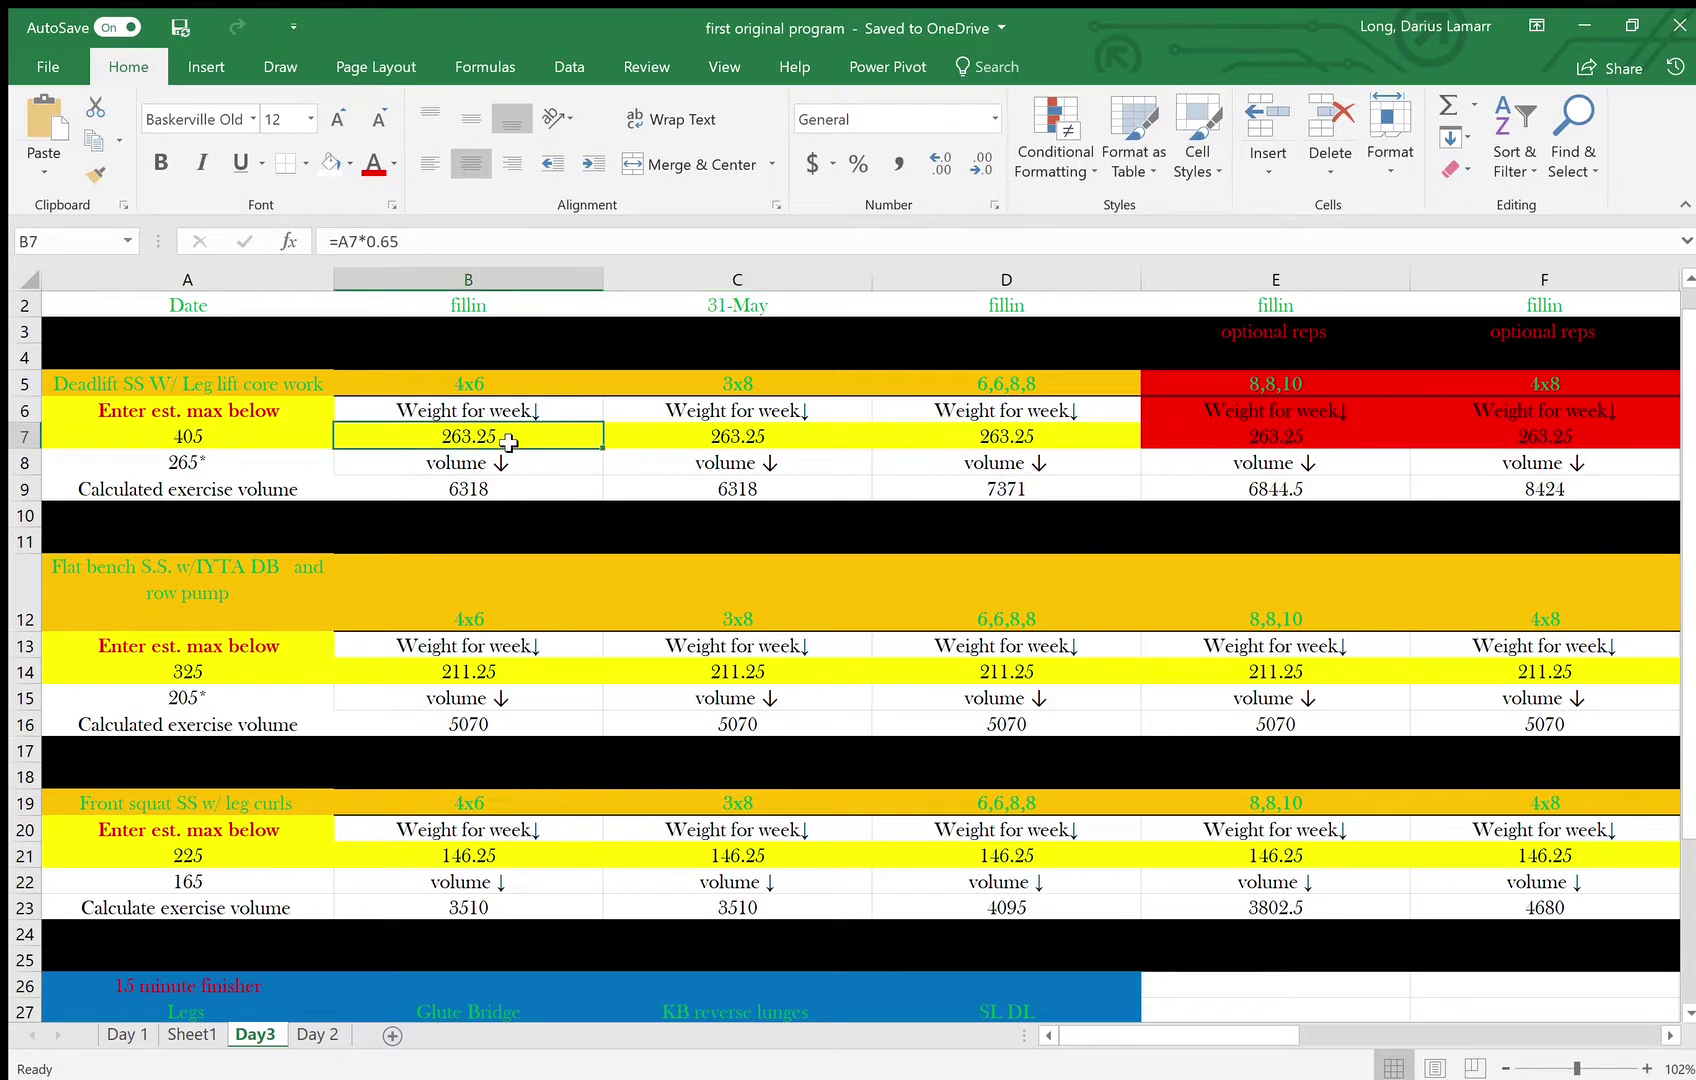
left_click(720, 436)
left_click(1037, 437)
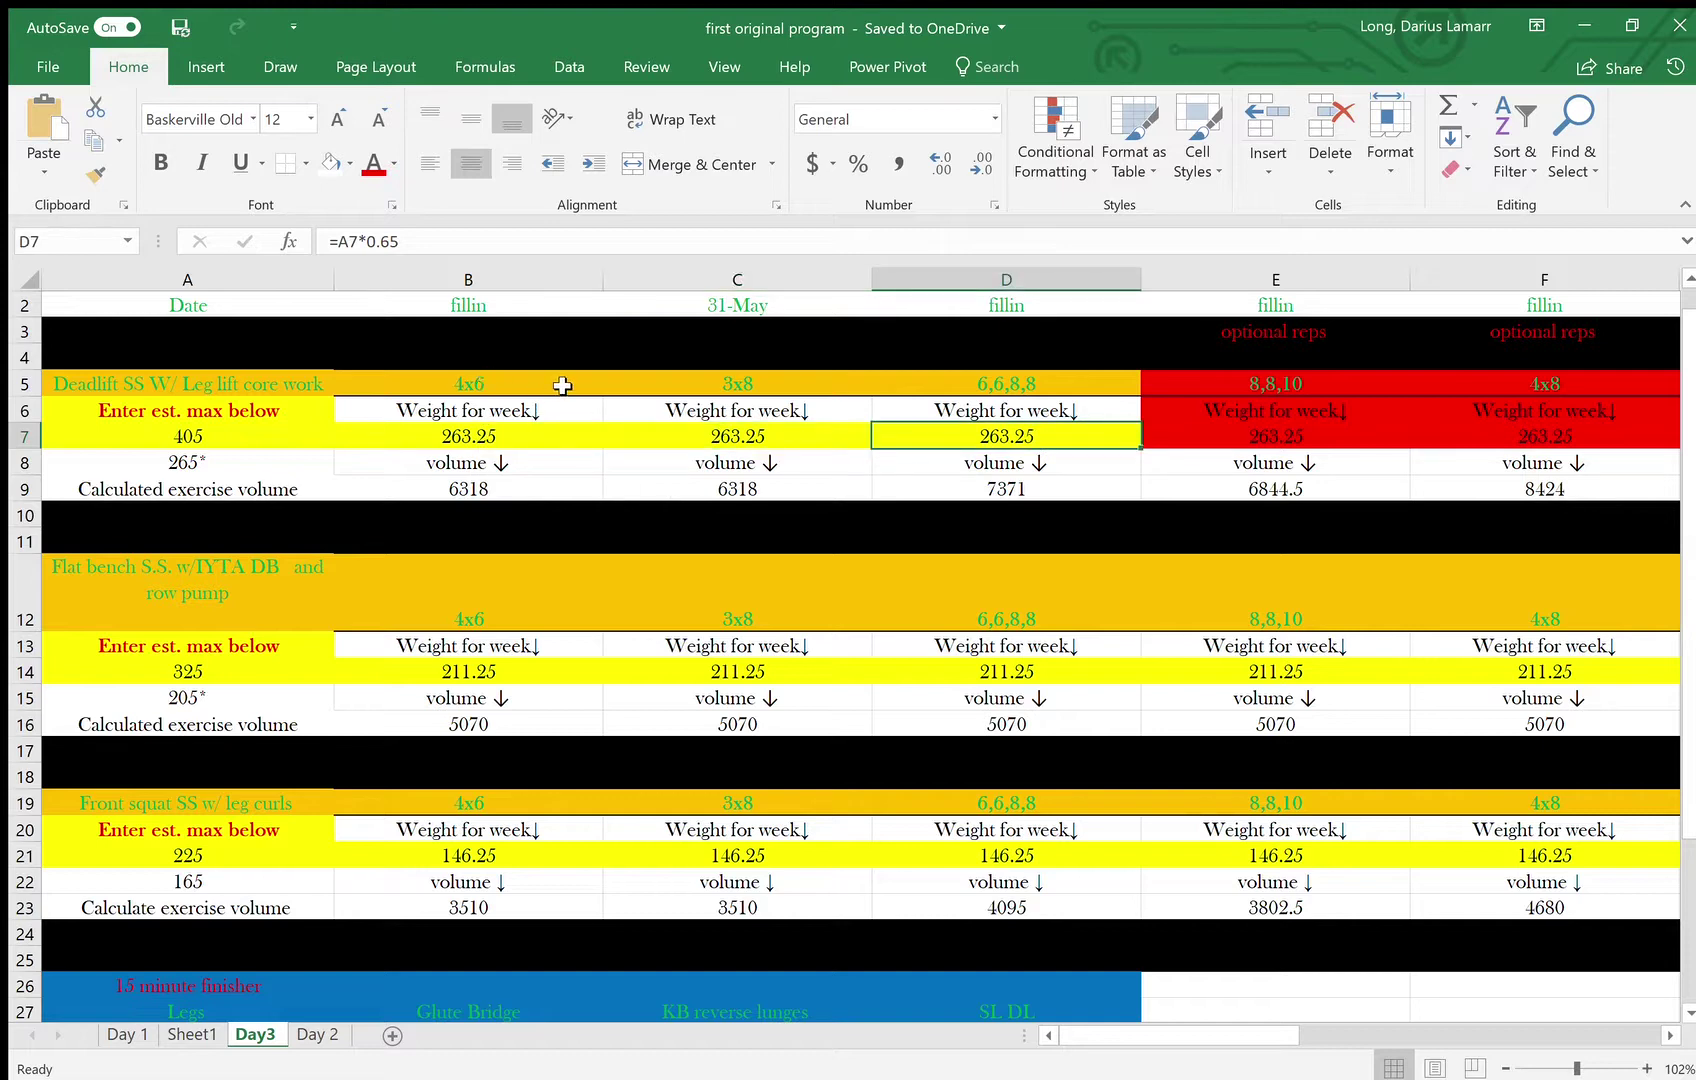
scroll(530, 325, "up", 1)
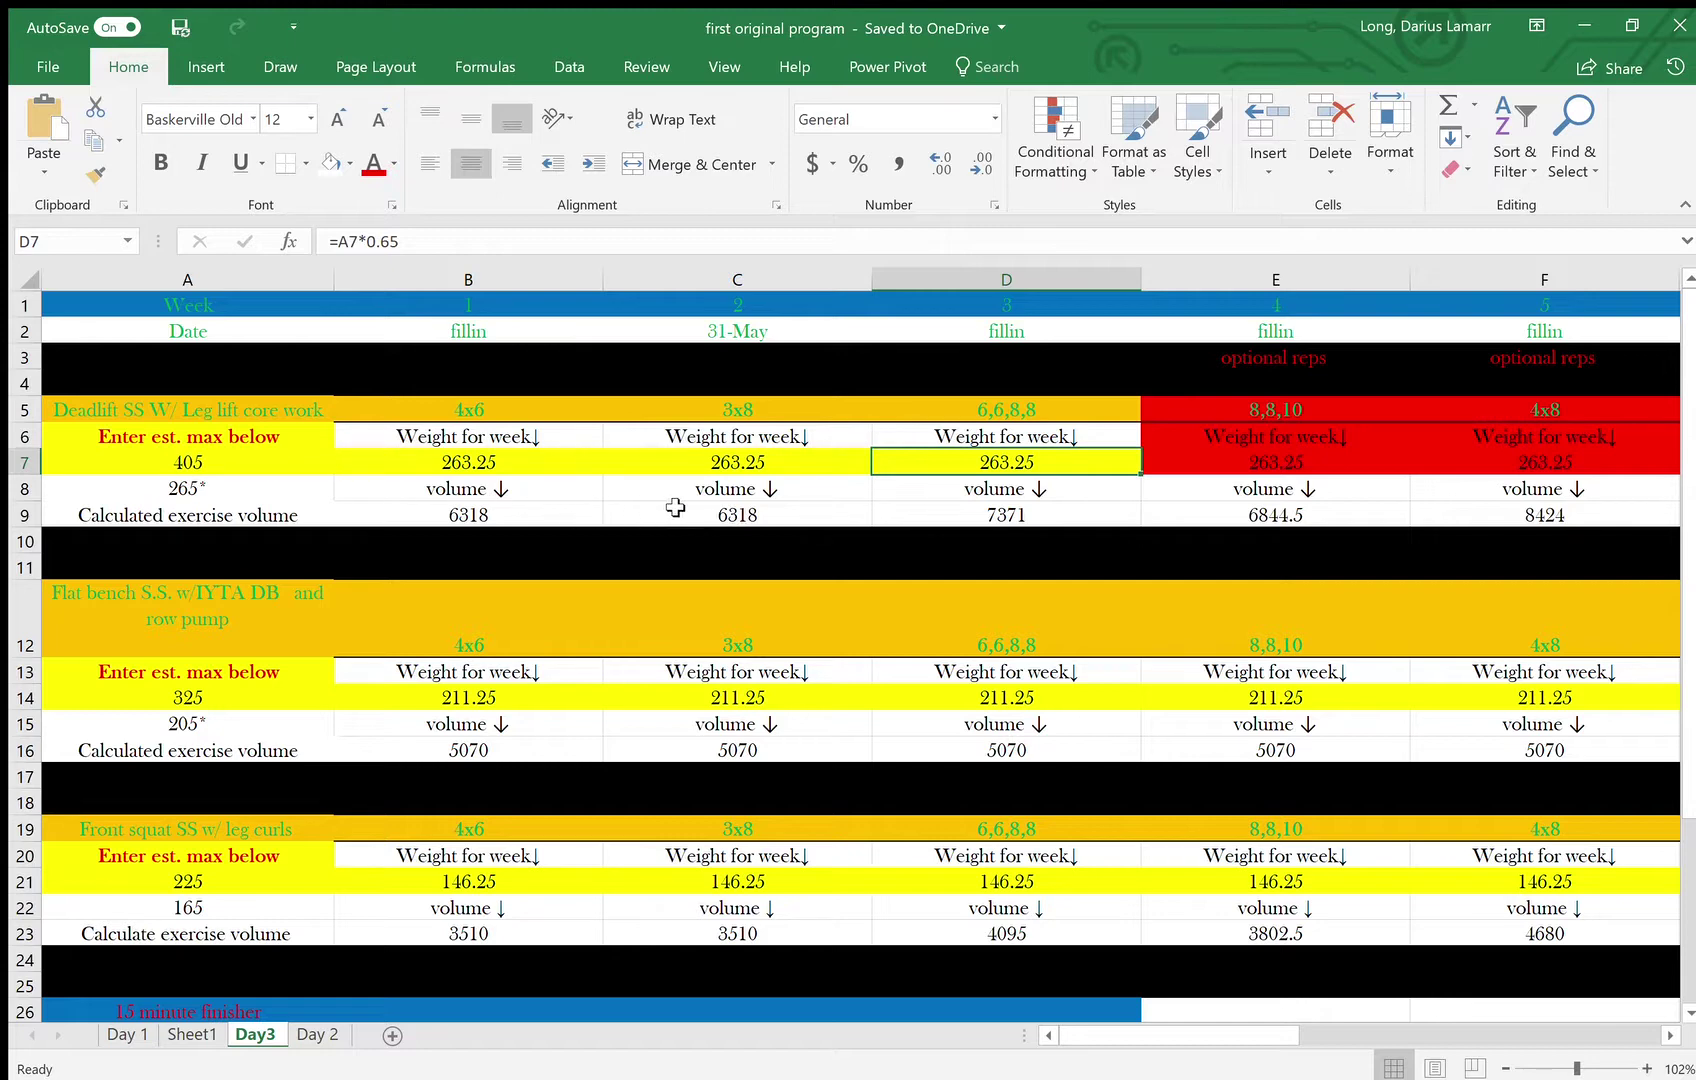
- Inspect the week 2 date and deadlift weight cells and the value below the deadlift's estimated max in A8
scroll(610, 522, "right", 1)
scroll(601, 524, "left", 1)
mouse_move(746, 321)
left_mouse_down()
mouse_move(750, 760)
mouse_move(732, 945)
mouse_move(728, 371)
mouse_move(776, 333)
left_mouse_up()
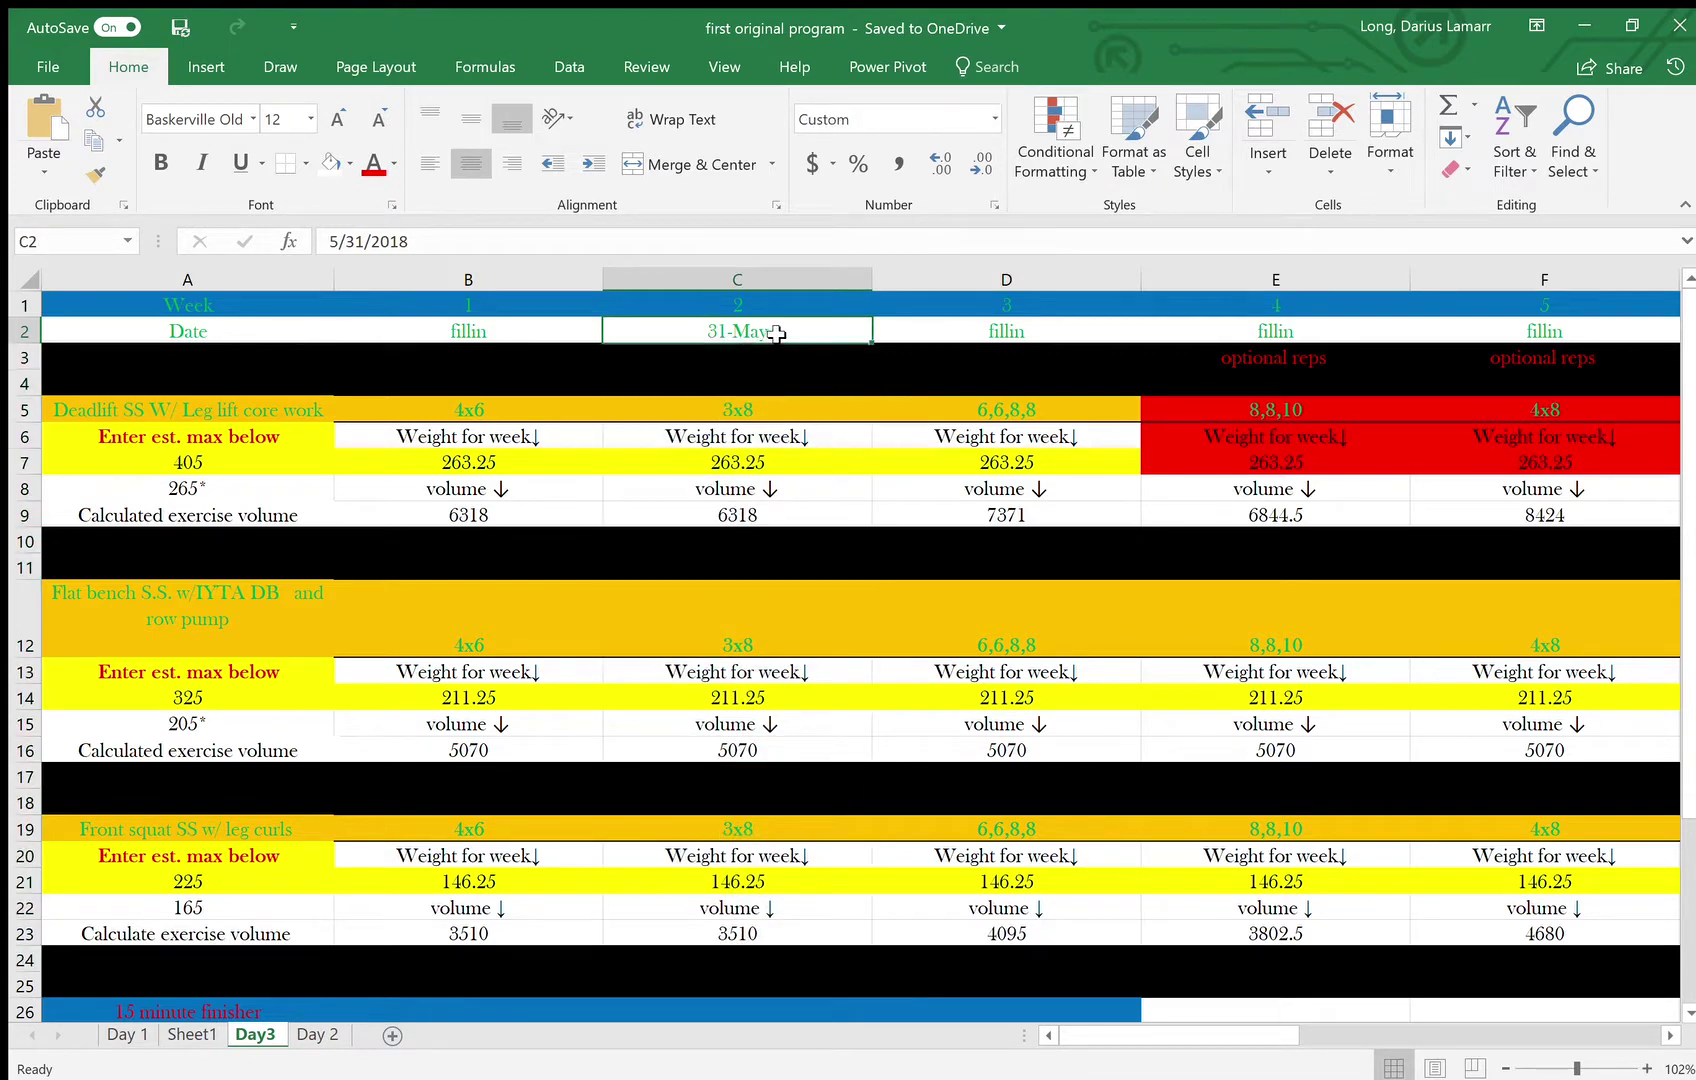
left_click(776, 464)
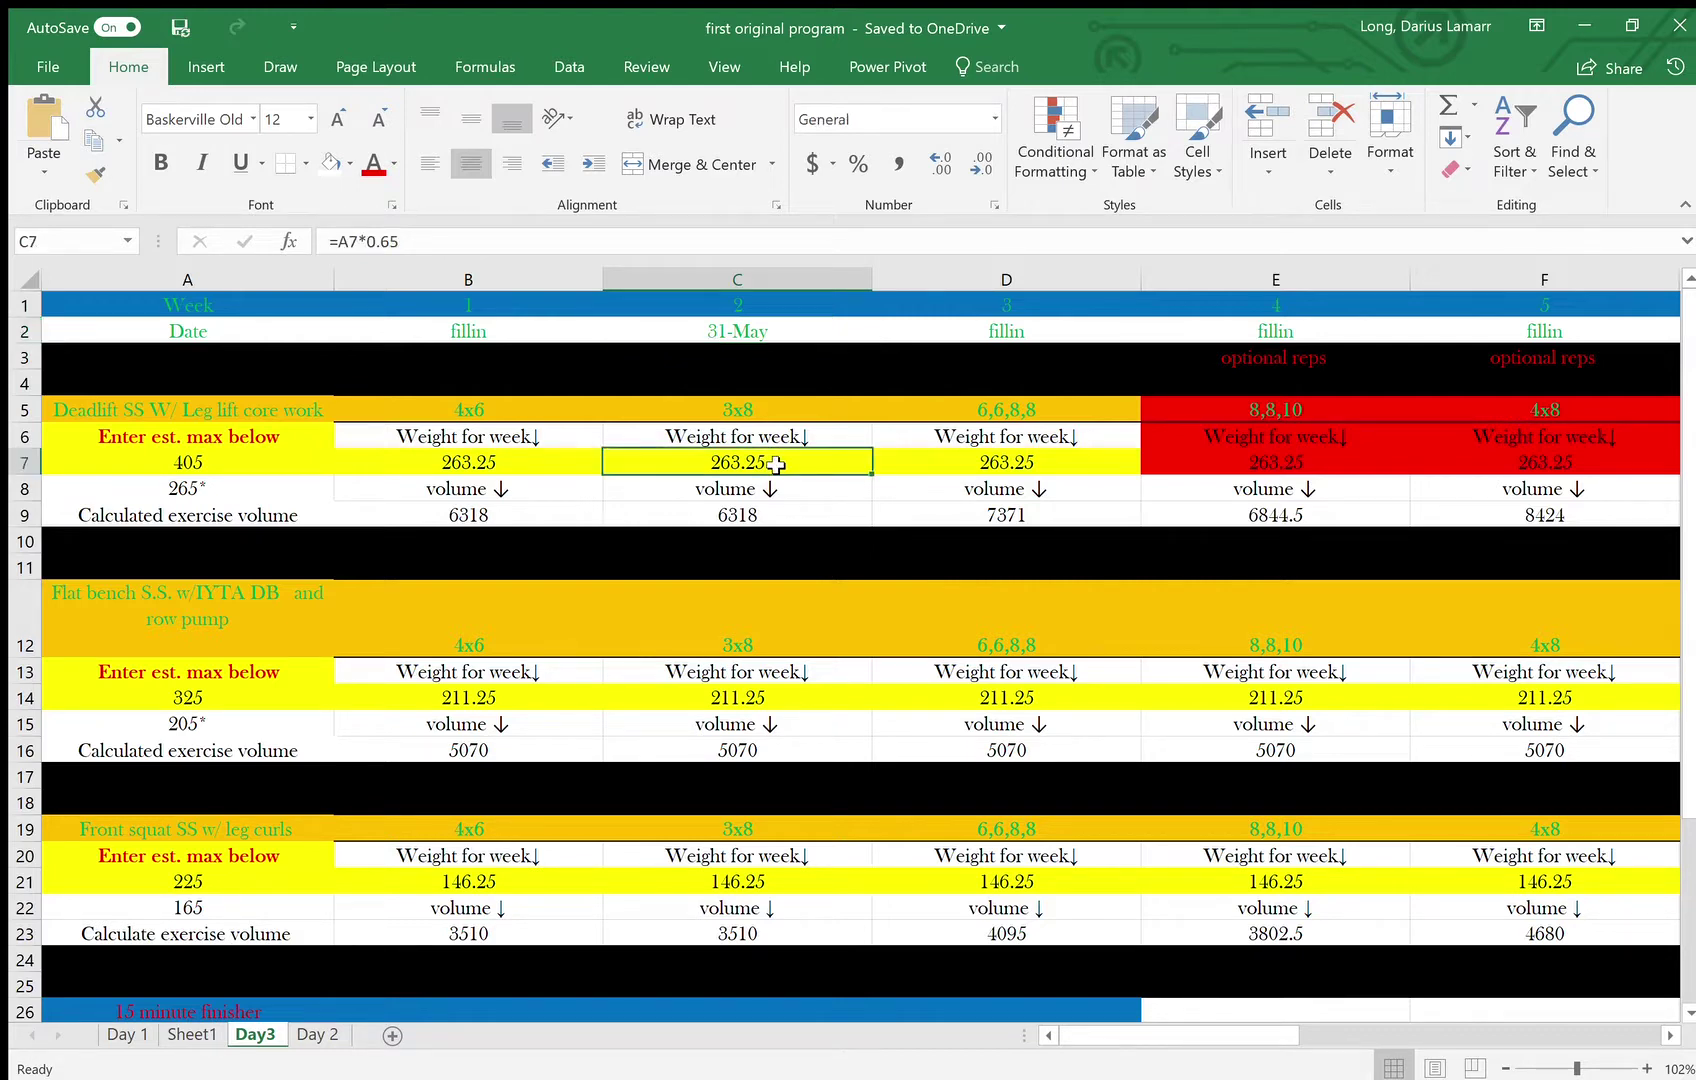
left_click(205, 491)
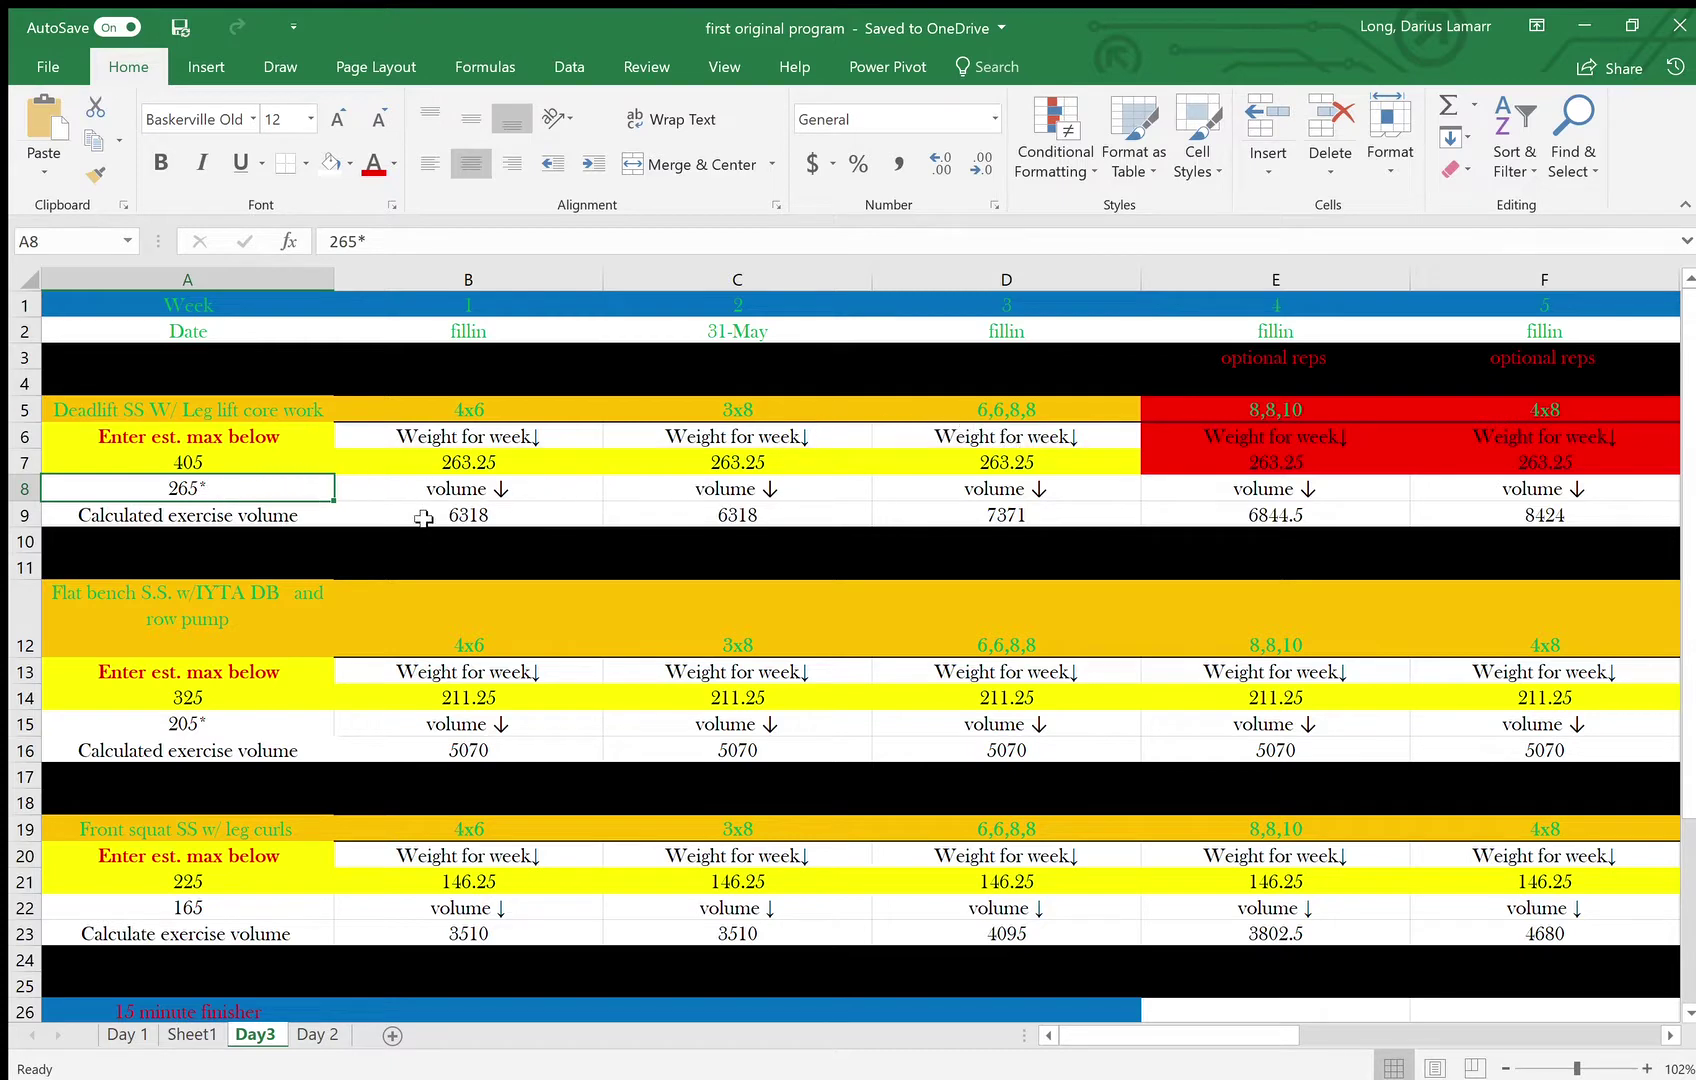
- Review the optional deadlift weeks, the flat bench and front squat sections, and the 15 minute finisher on Day3
scroll(991, 481, "right", 4)
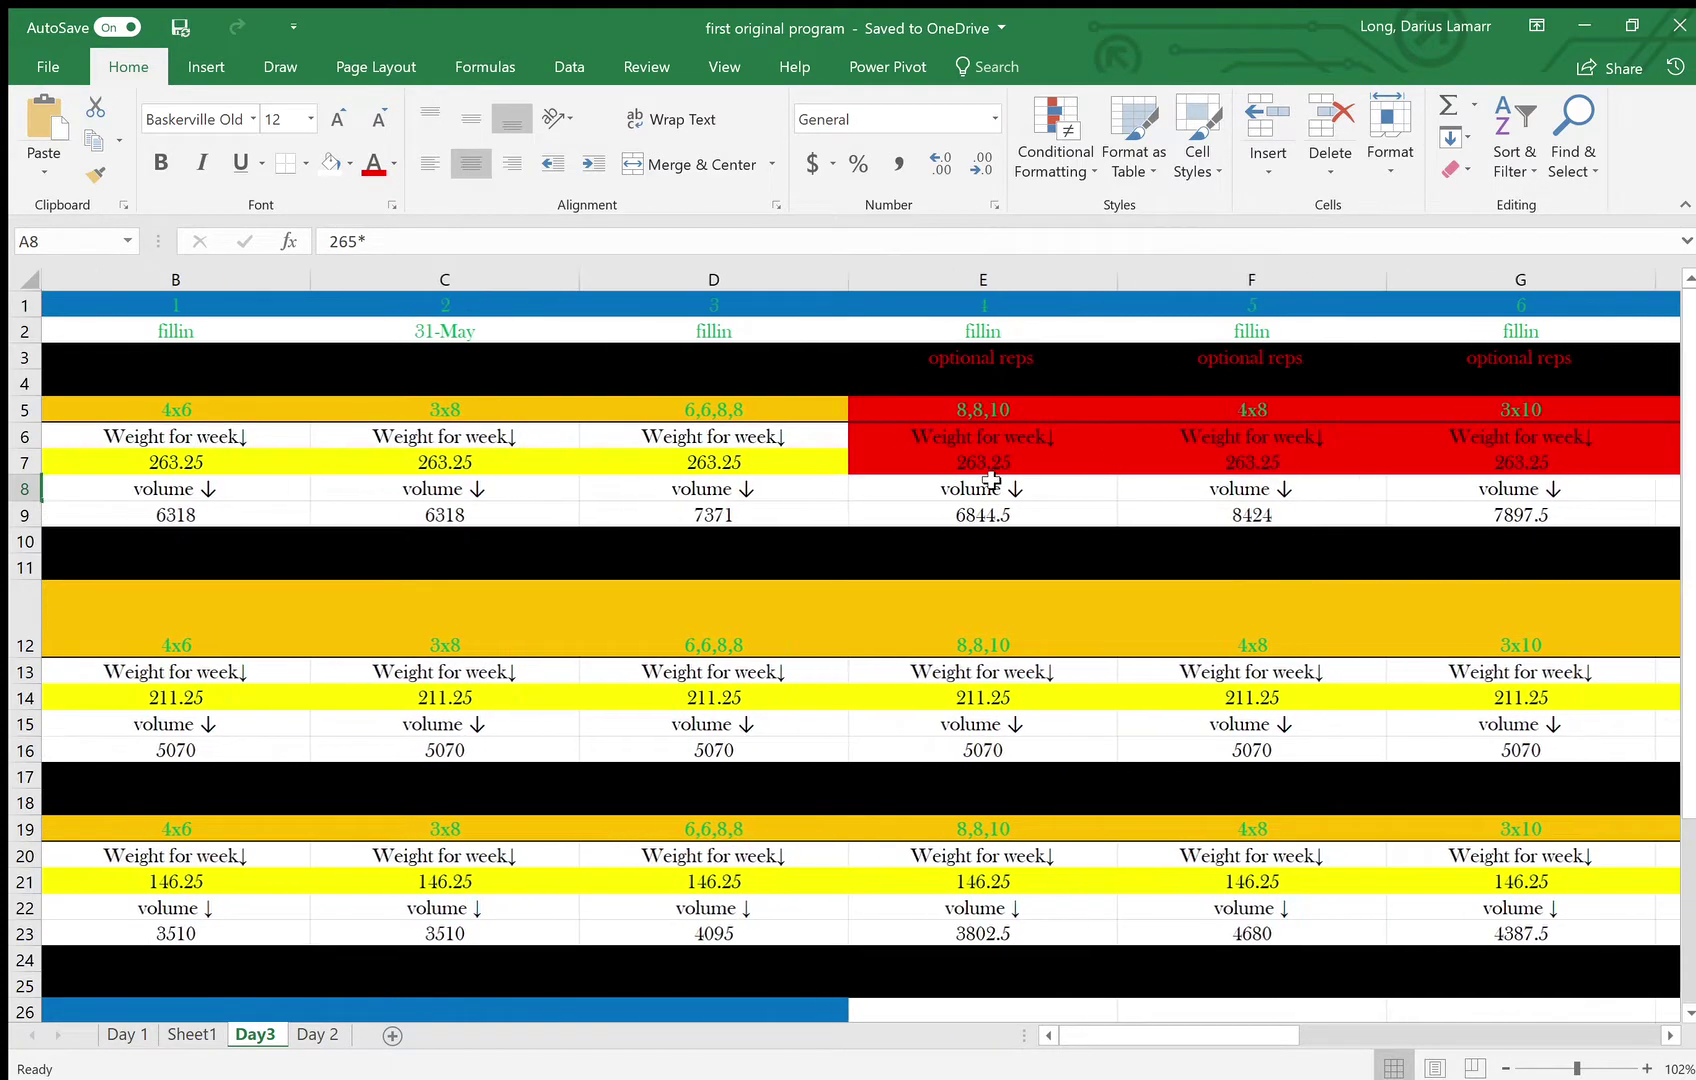
scroll(991, 480, "left", 5)
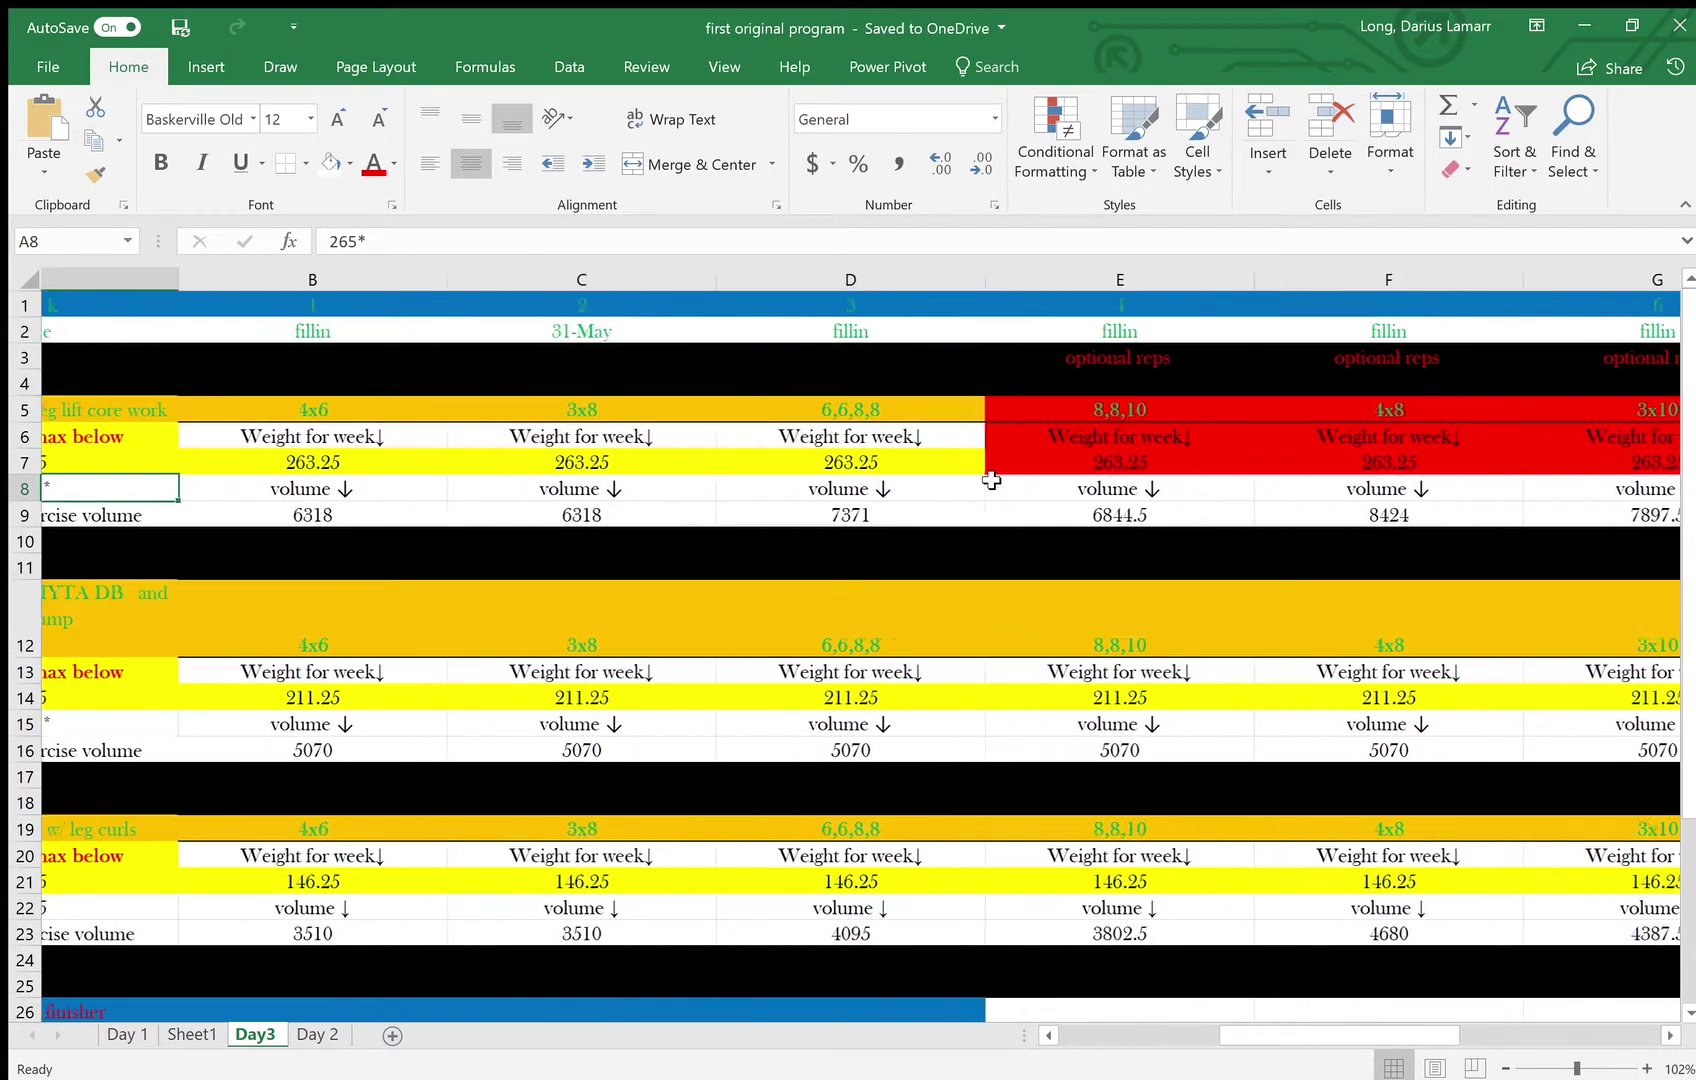
scroll(753, 632, "down", 2)
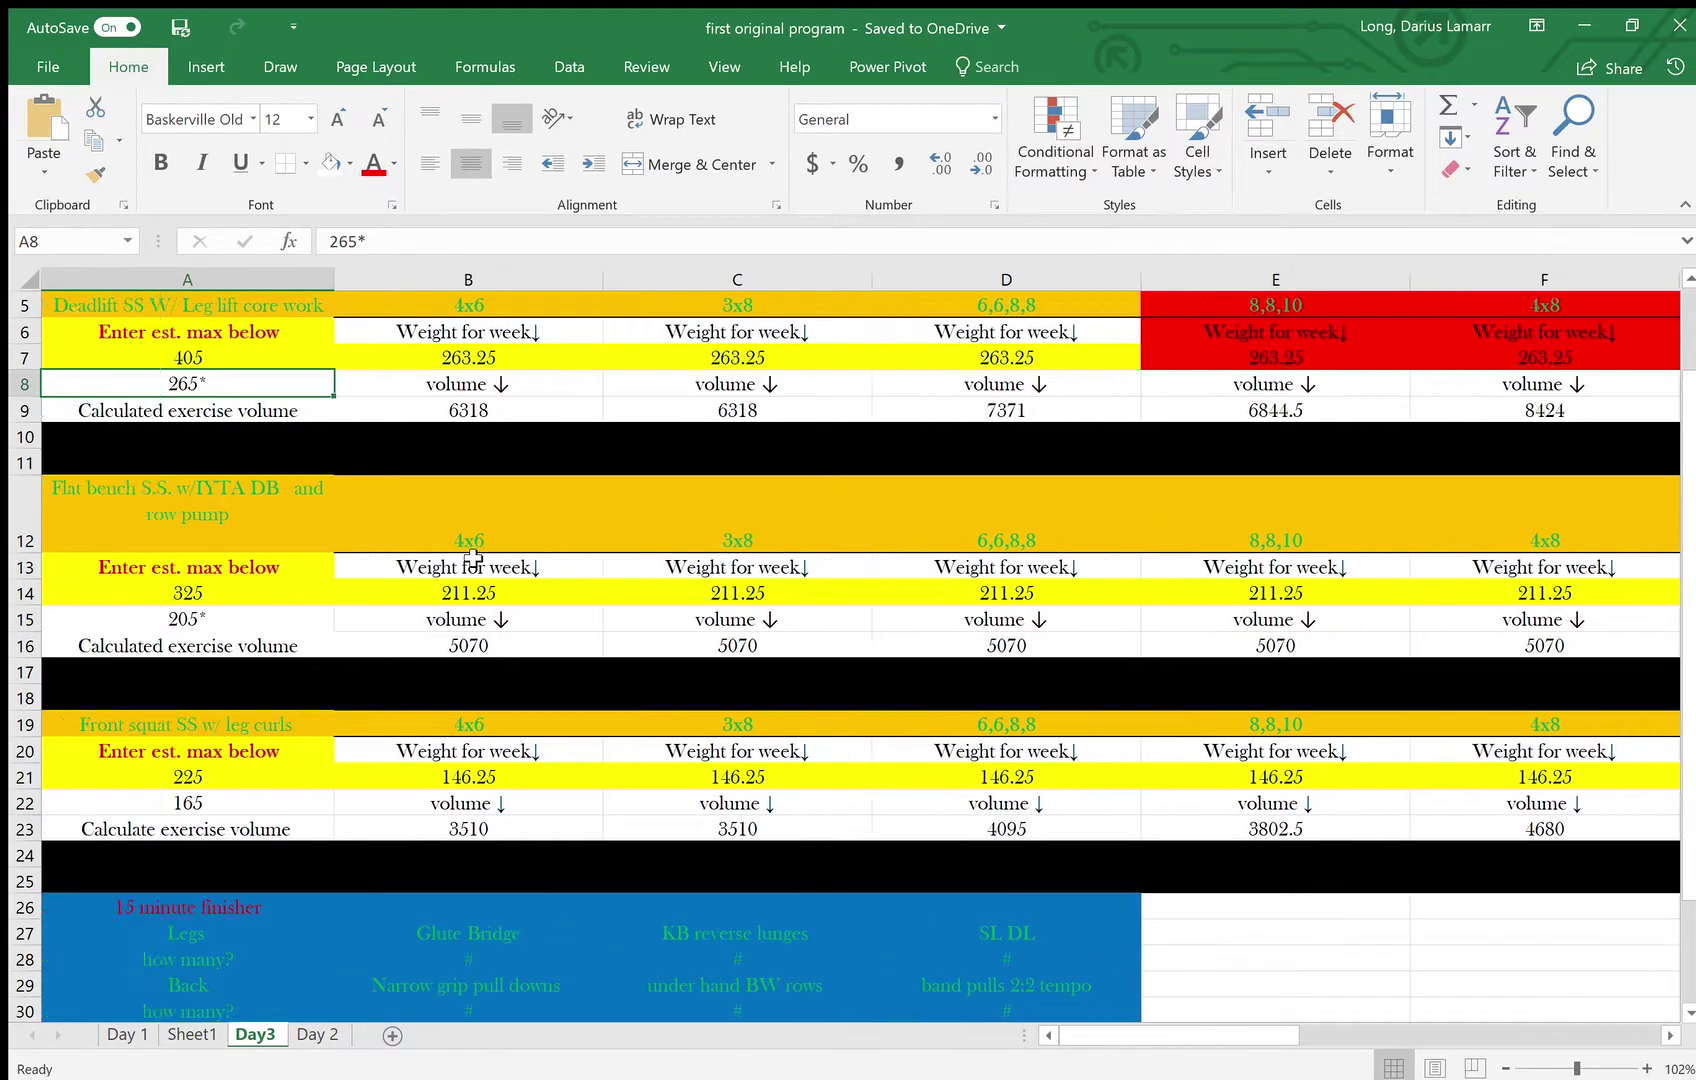
scroll(472, 557, "right", 2)
scroll(472, 557, "left", 2)
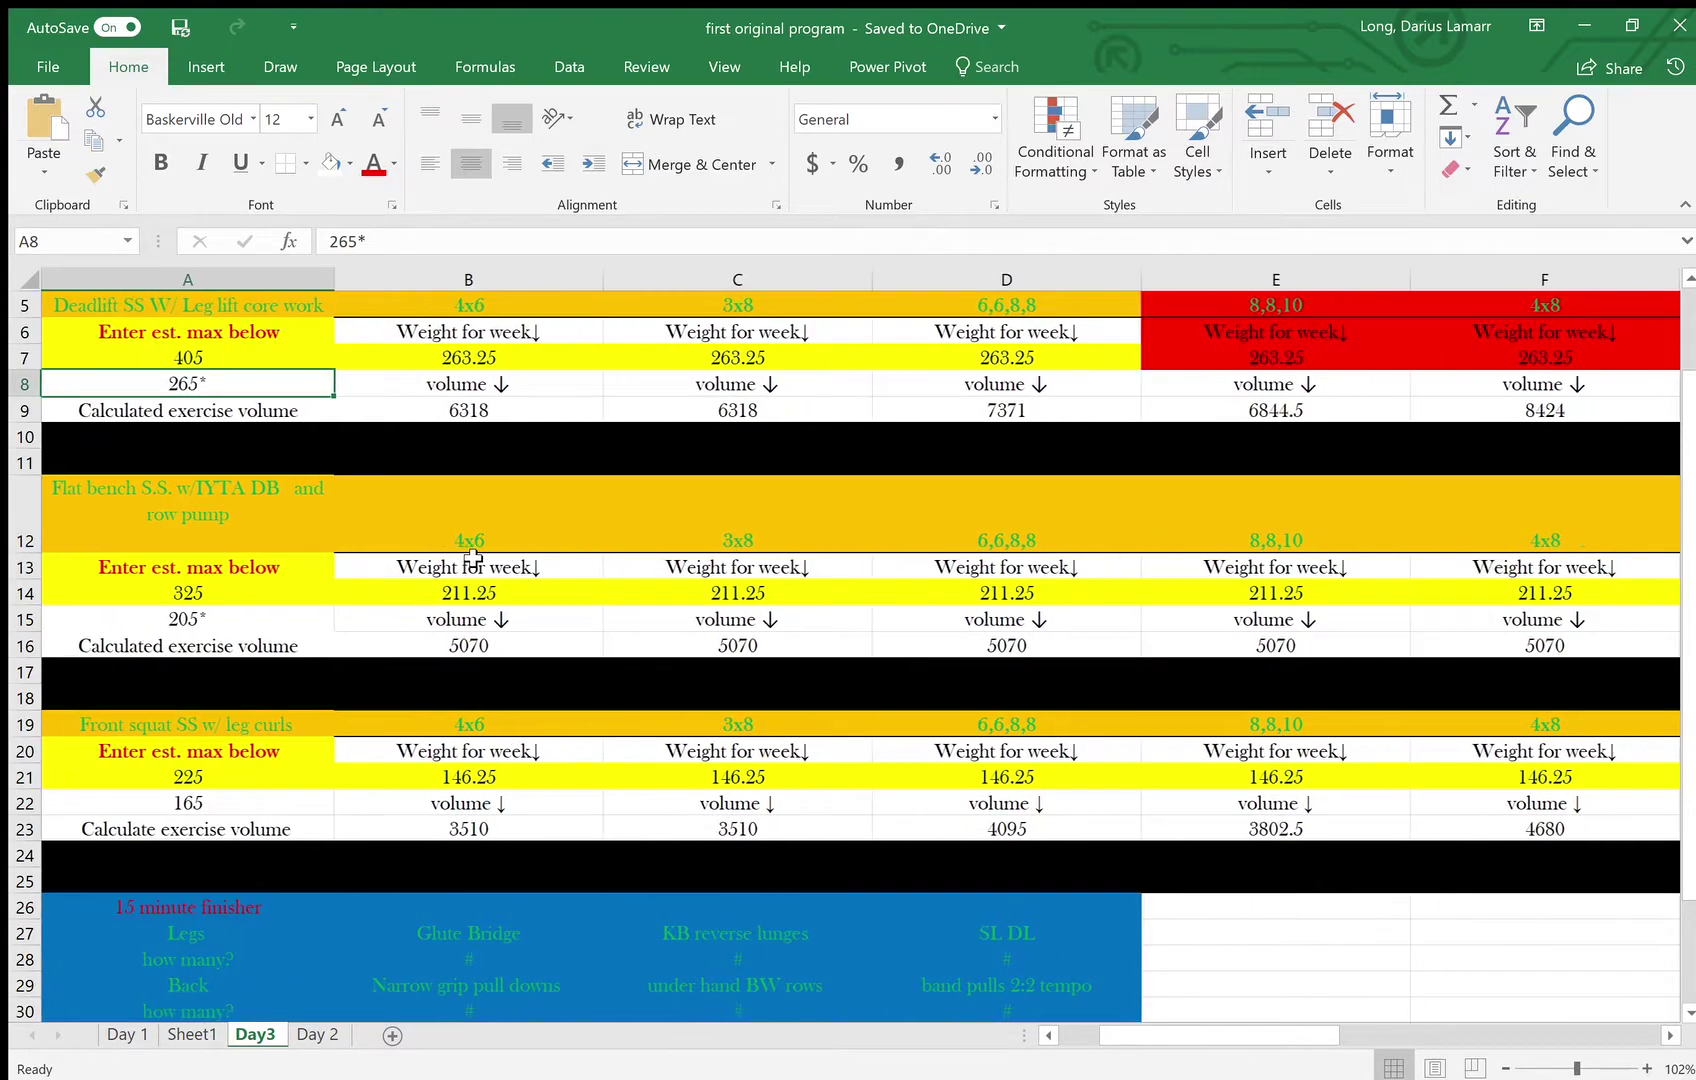
scroll(472, 557, "down", 2)
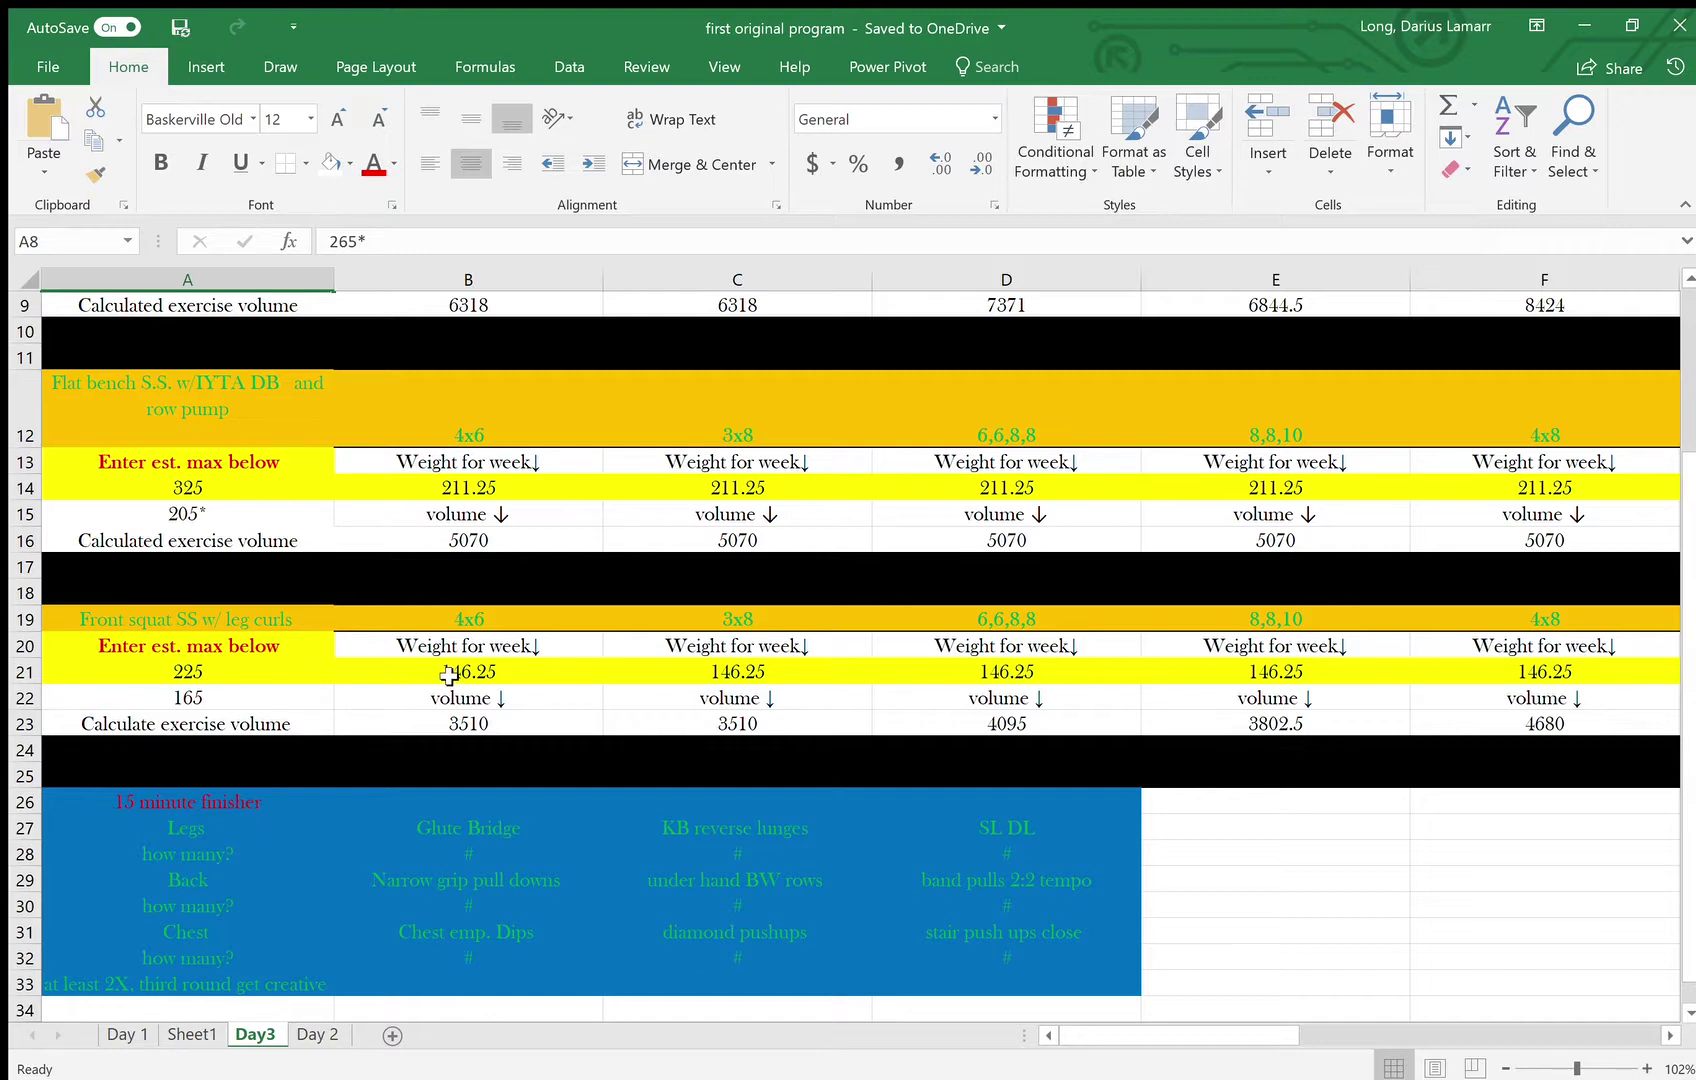
- Compare the 15 minute finisher blocks on the Day 1 and Day3 sheets, including their exercises and repeat instructions
scroll(448, 676, "down", 1)
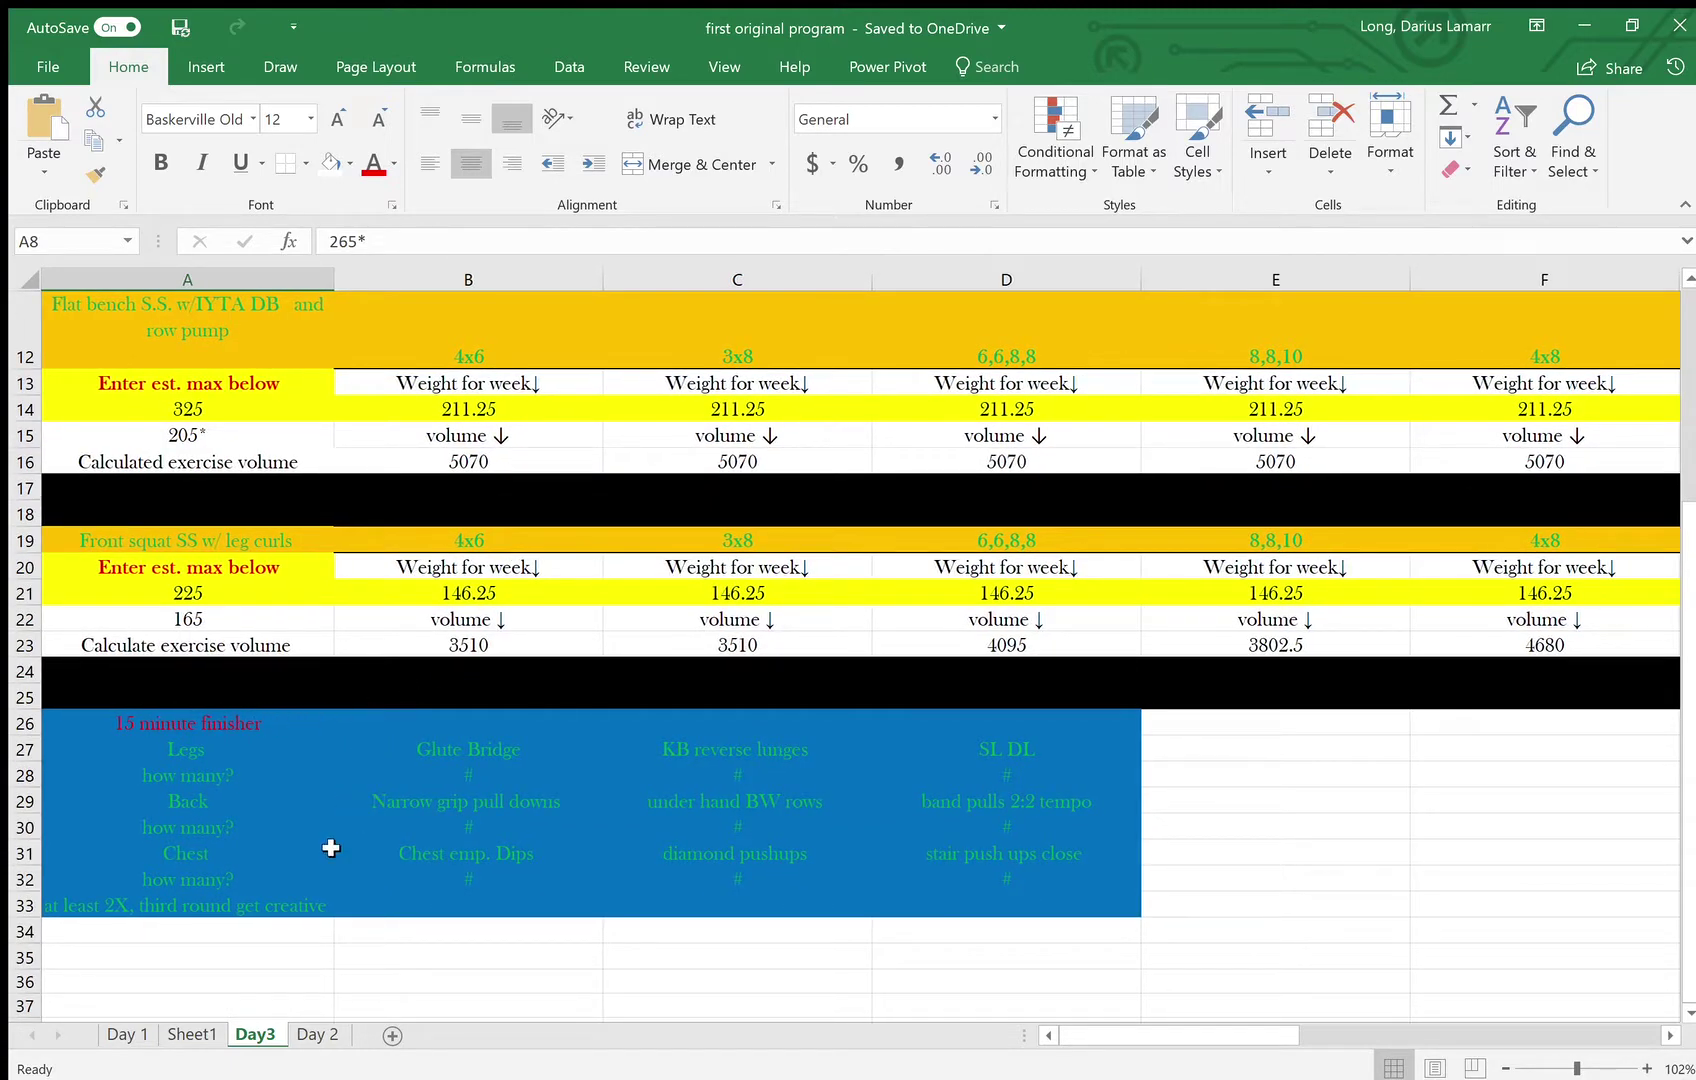
left_click(127, 1035)
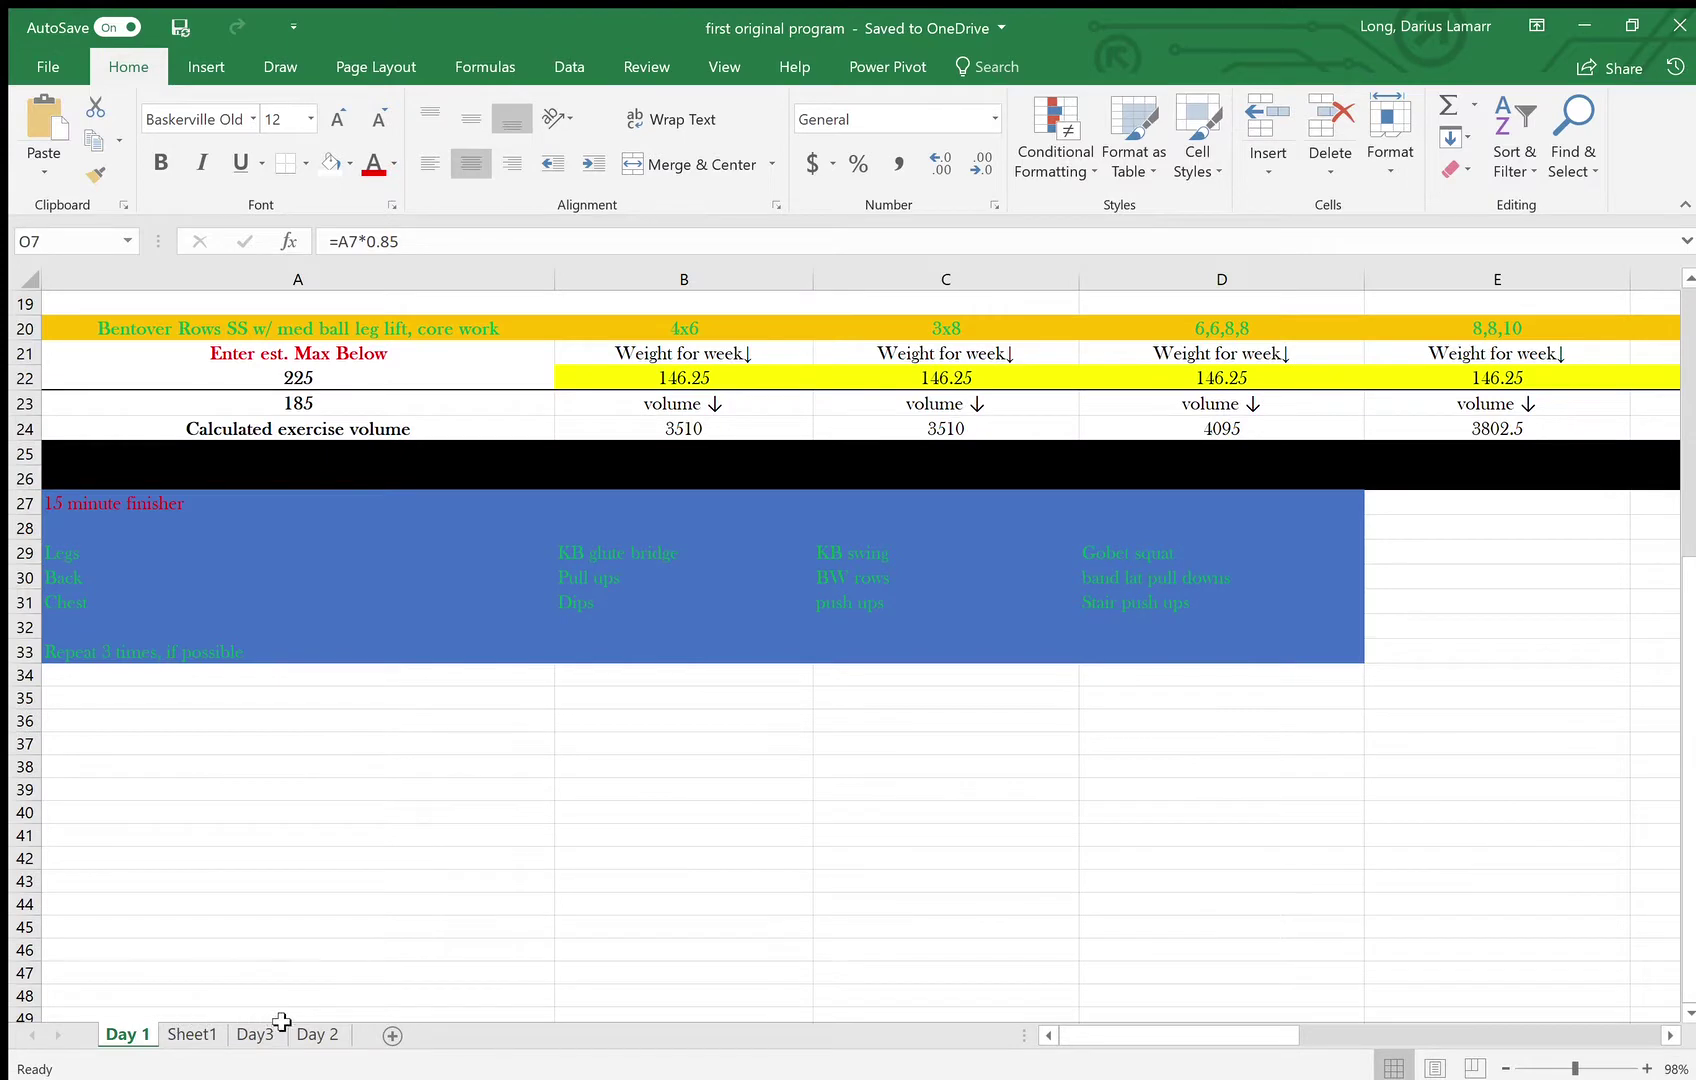
left_click(262, 1040)
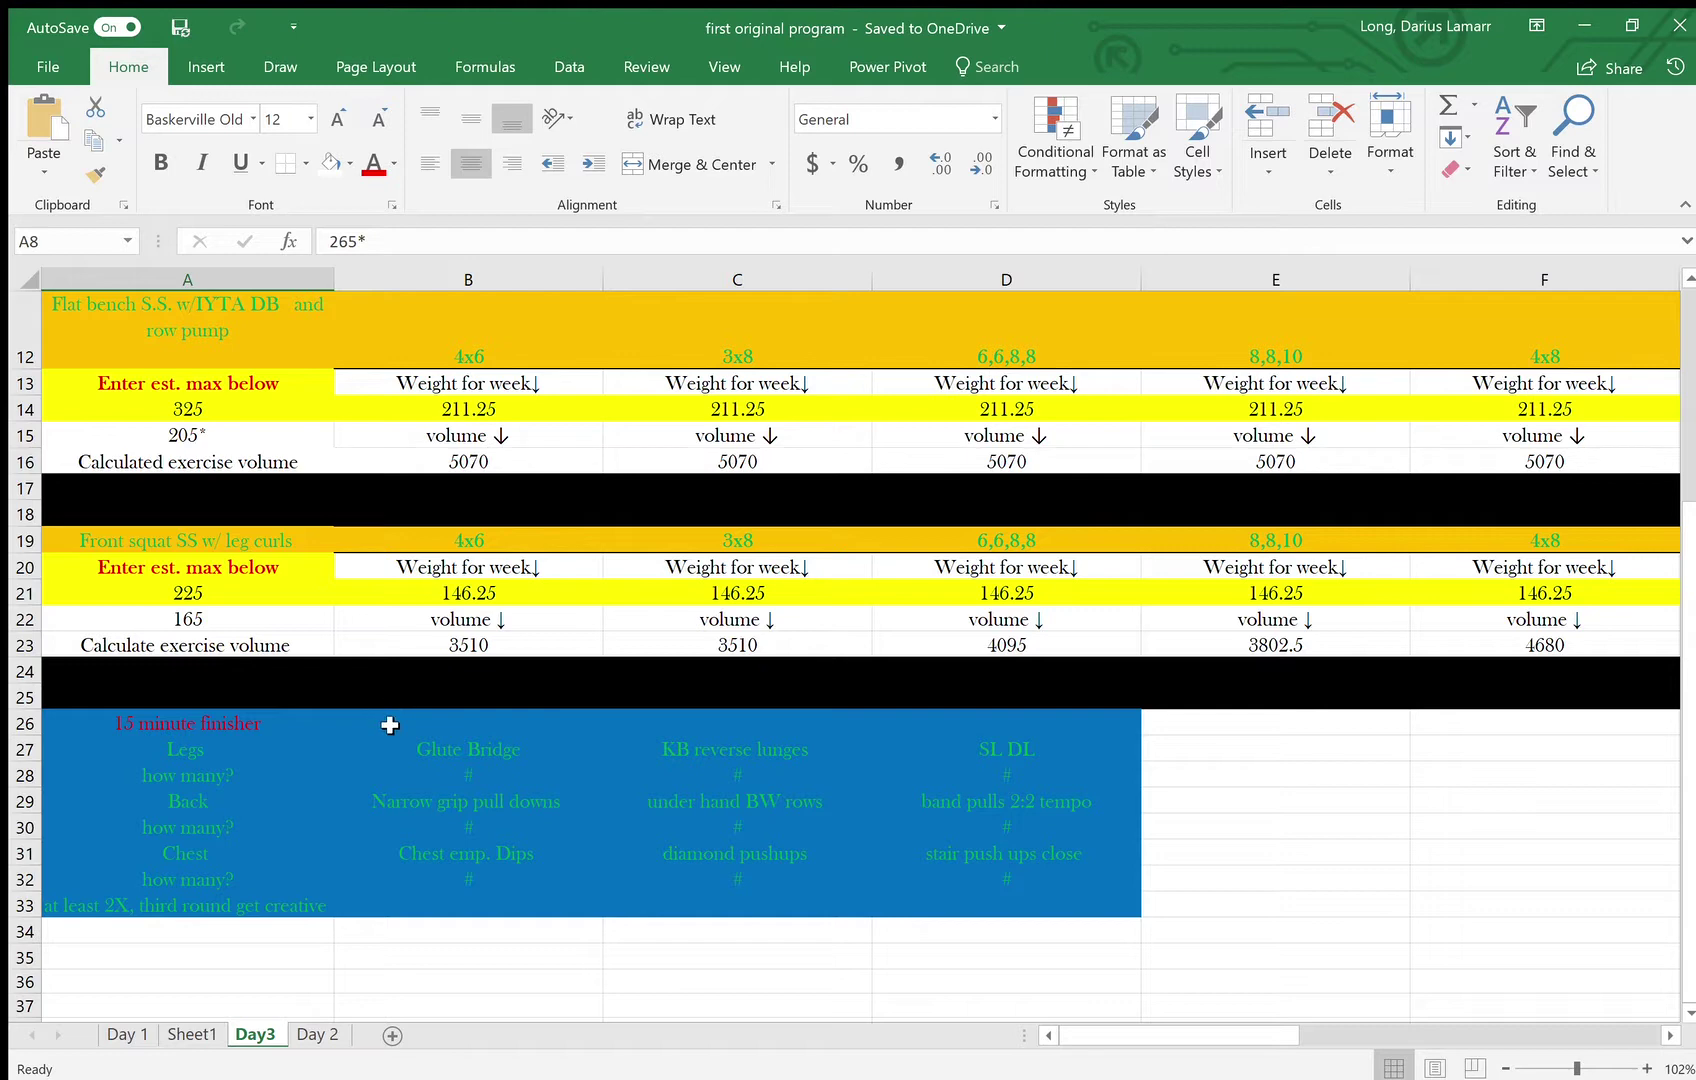
scroll(390, 718, "up", 2)
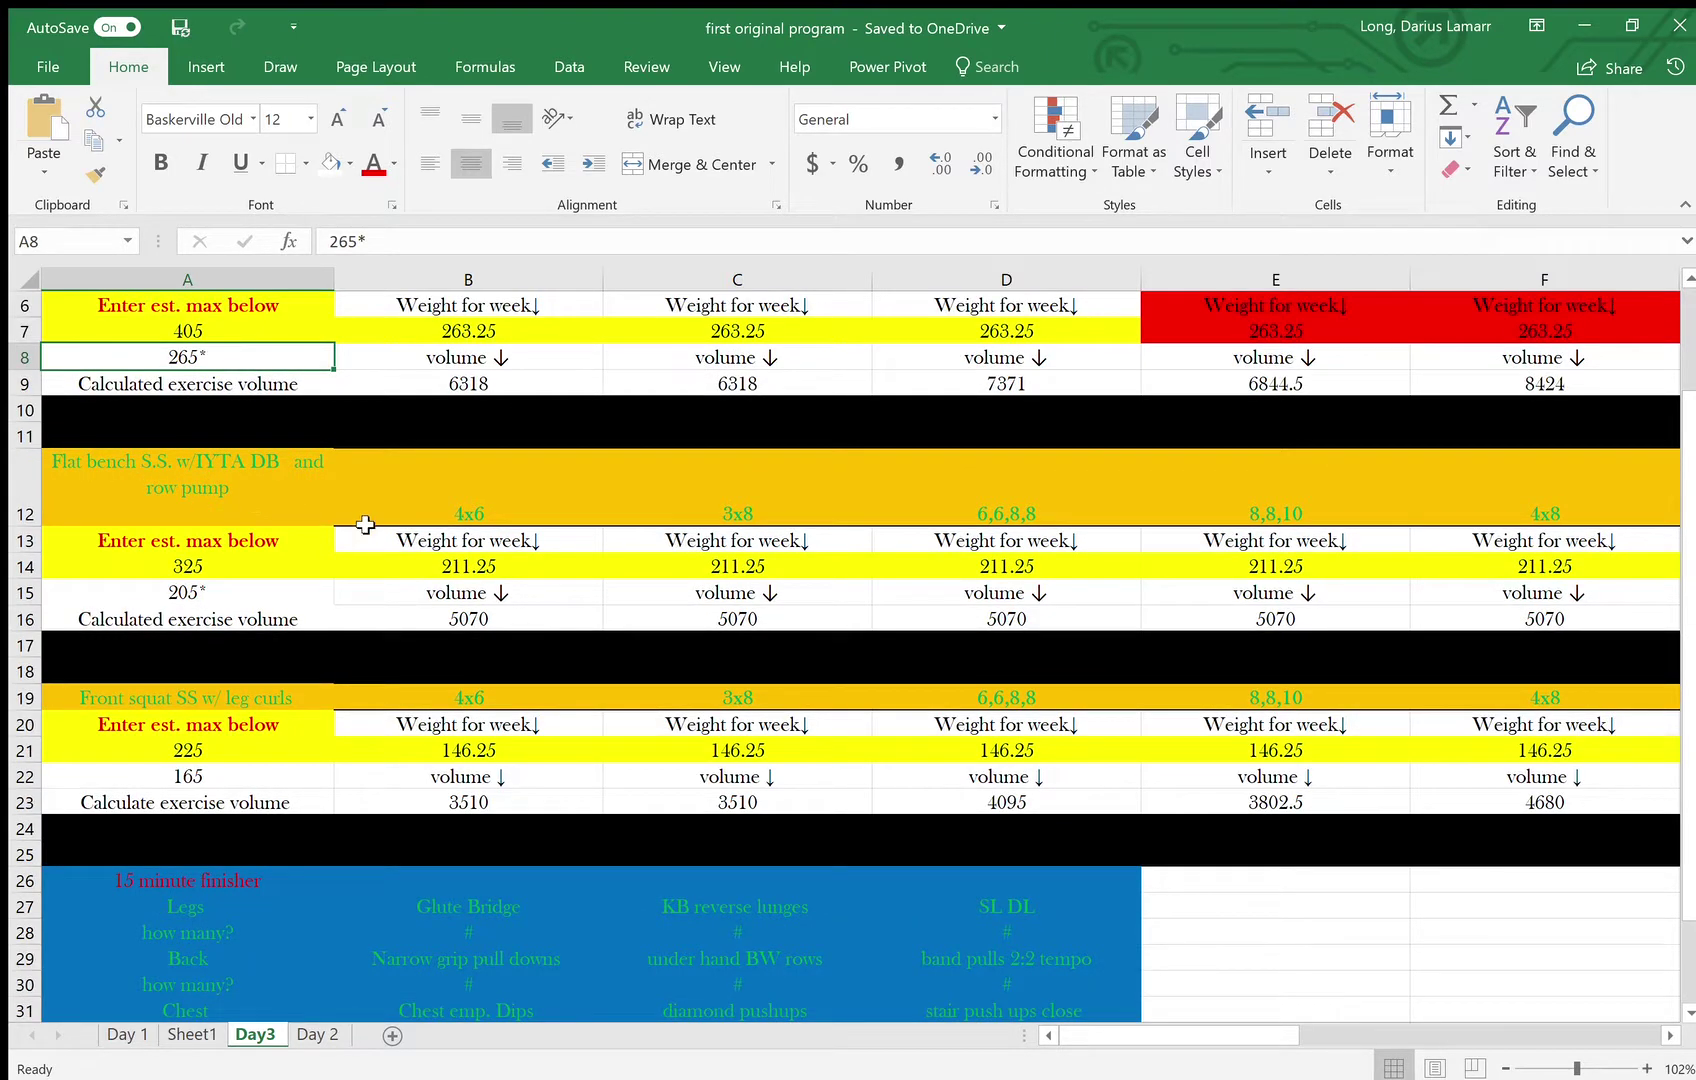
scroll(455, 566, "down", 1)
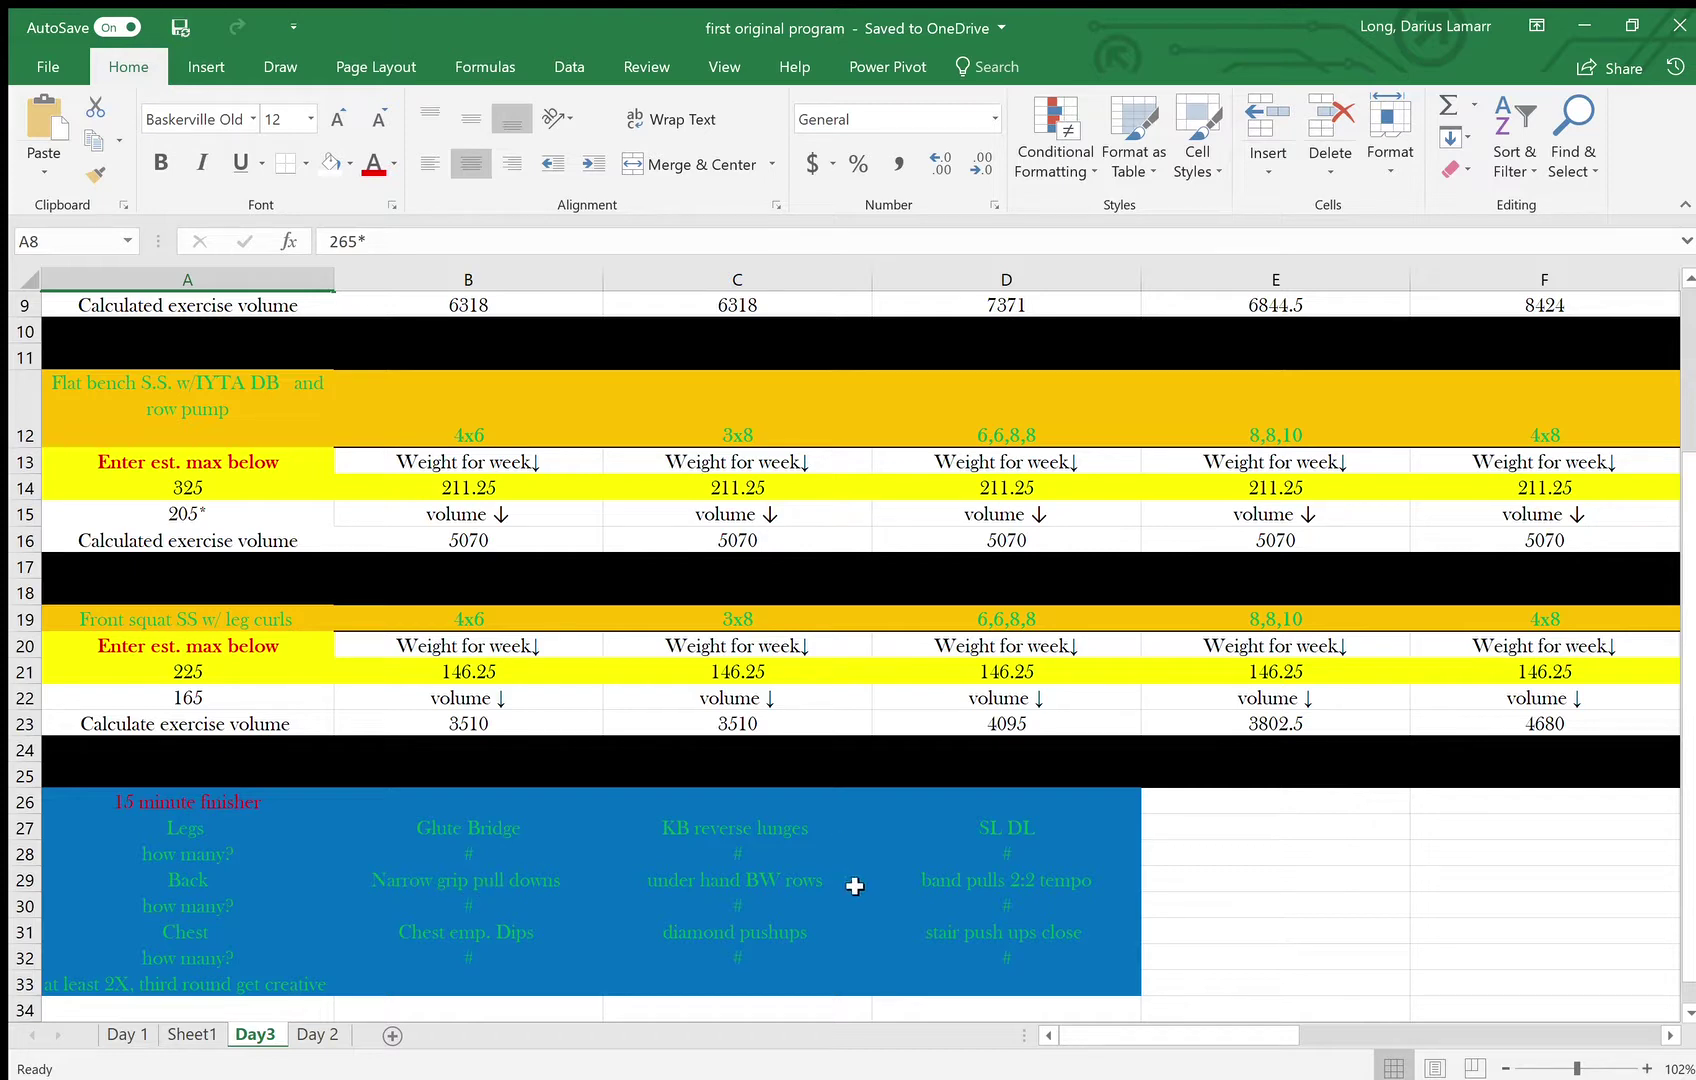
scroll(729, 880, "down", 1)
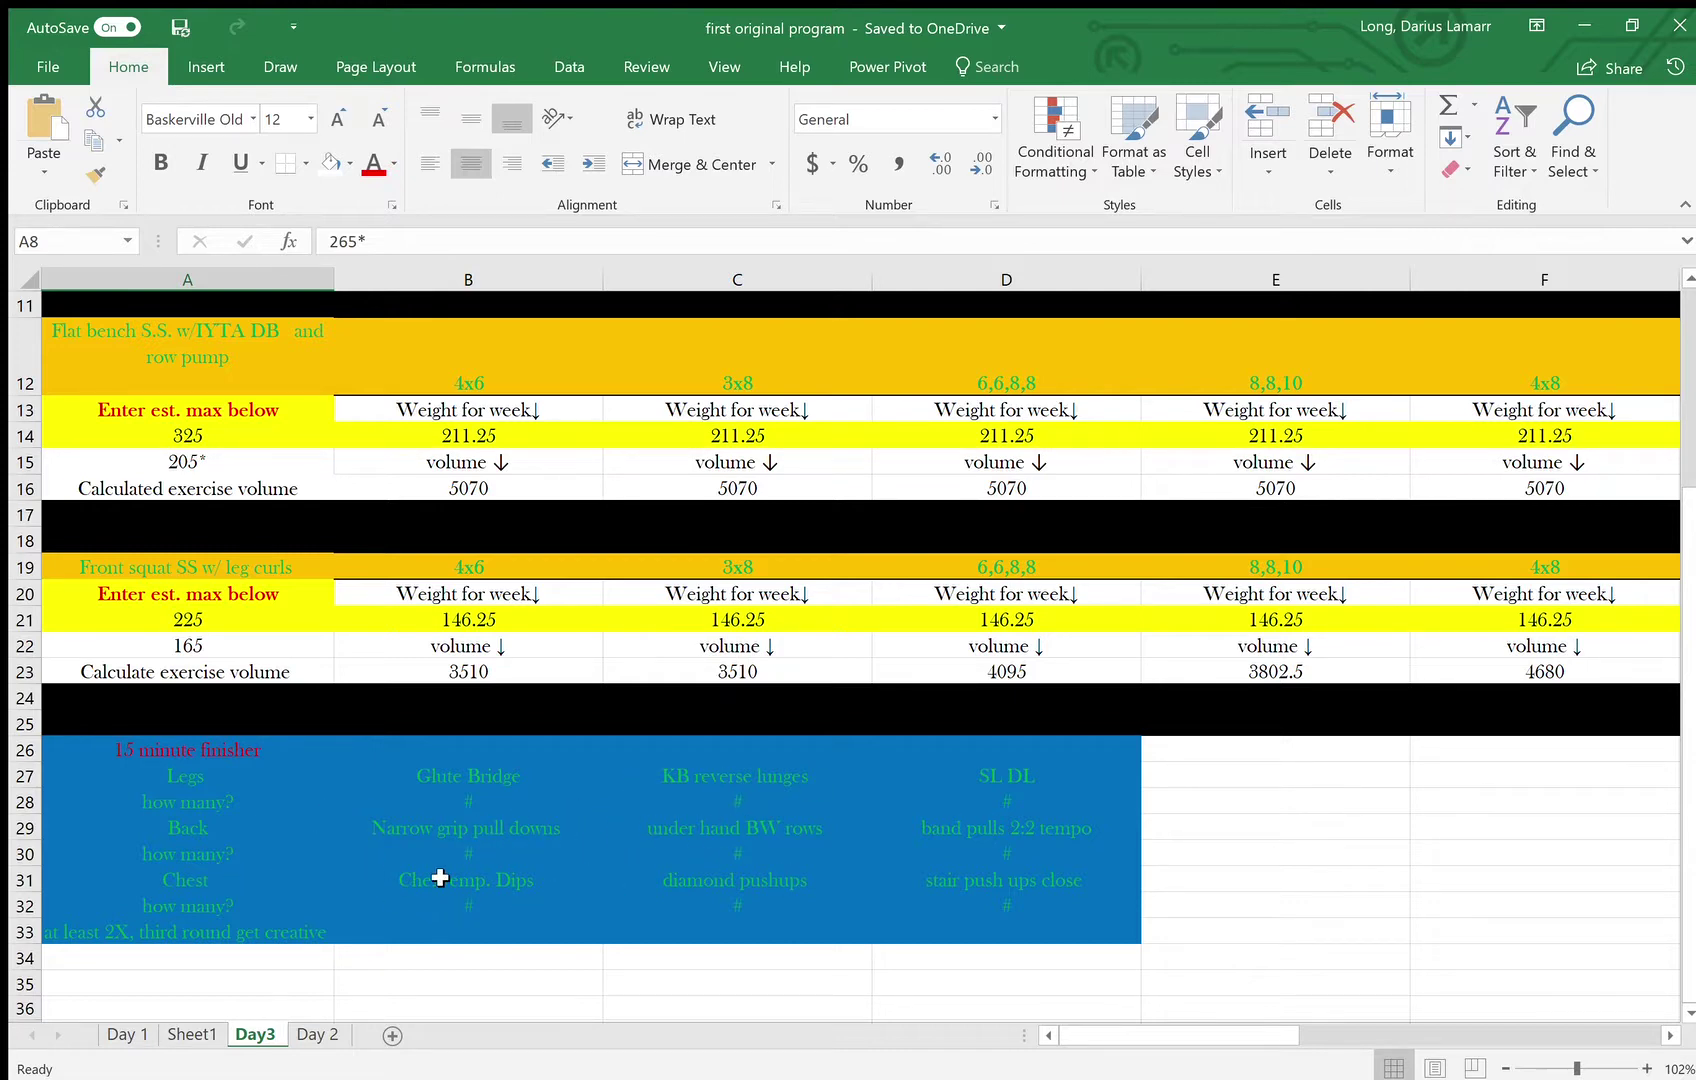
left_click(125, 1036)
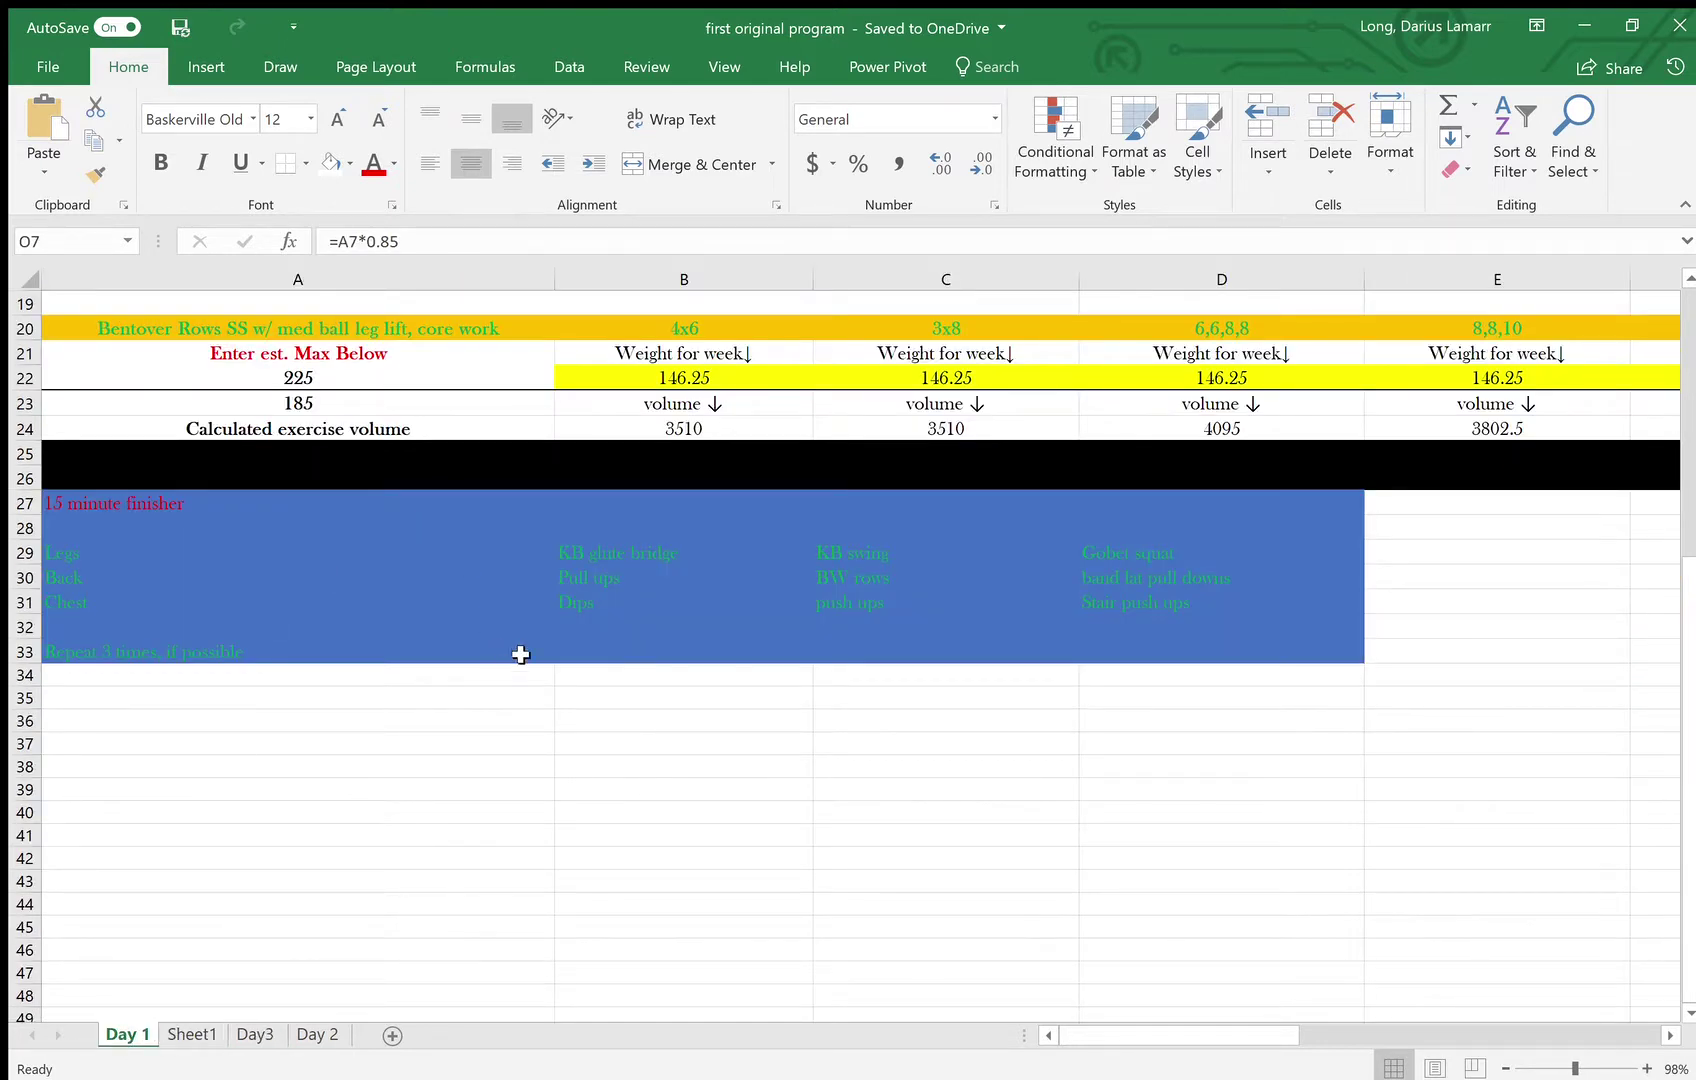
left_click(255, 1036)
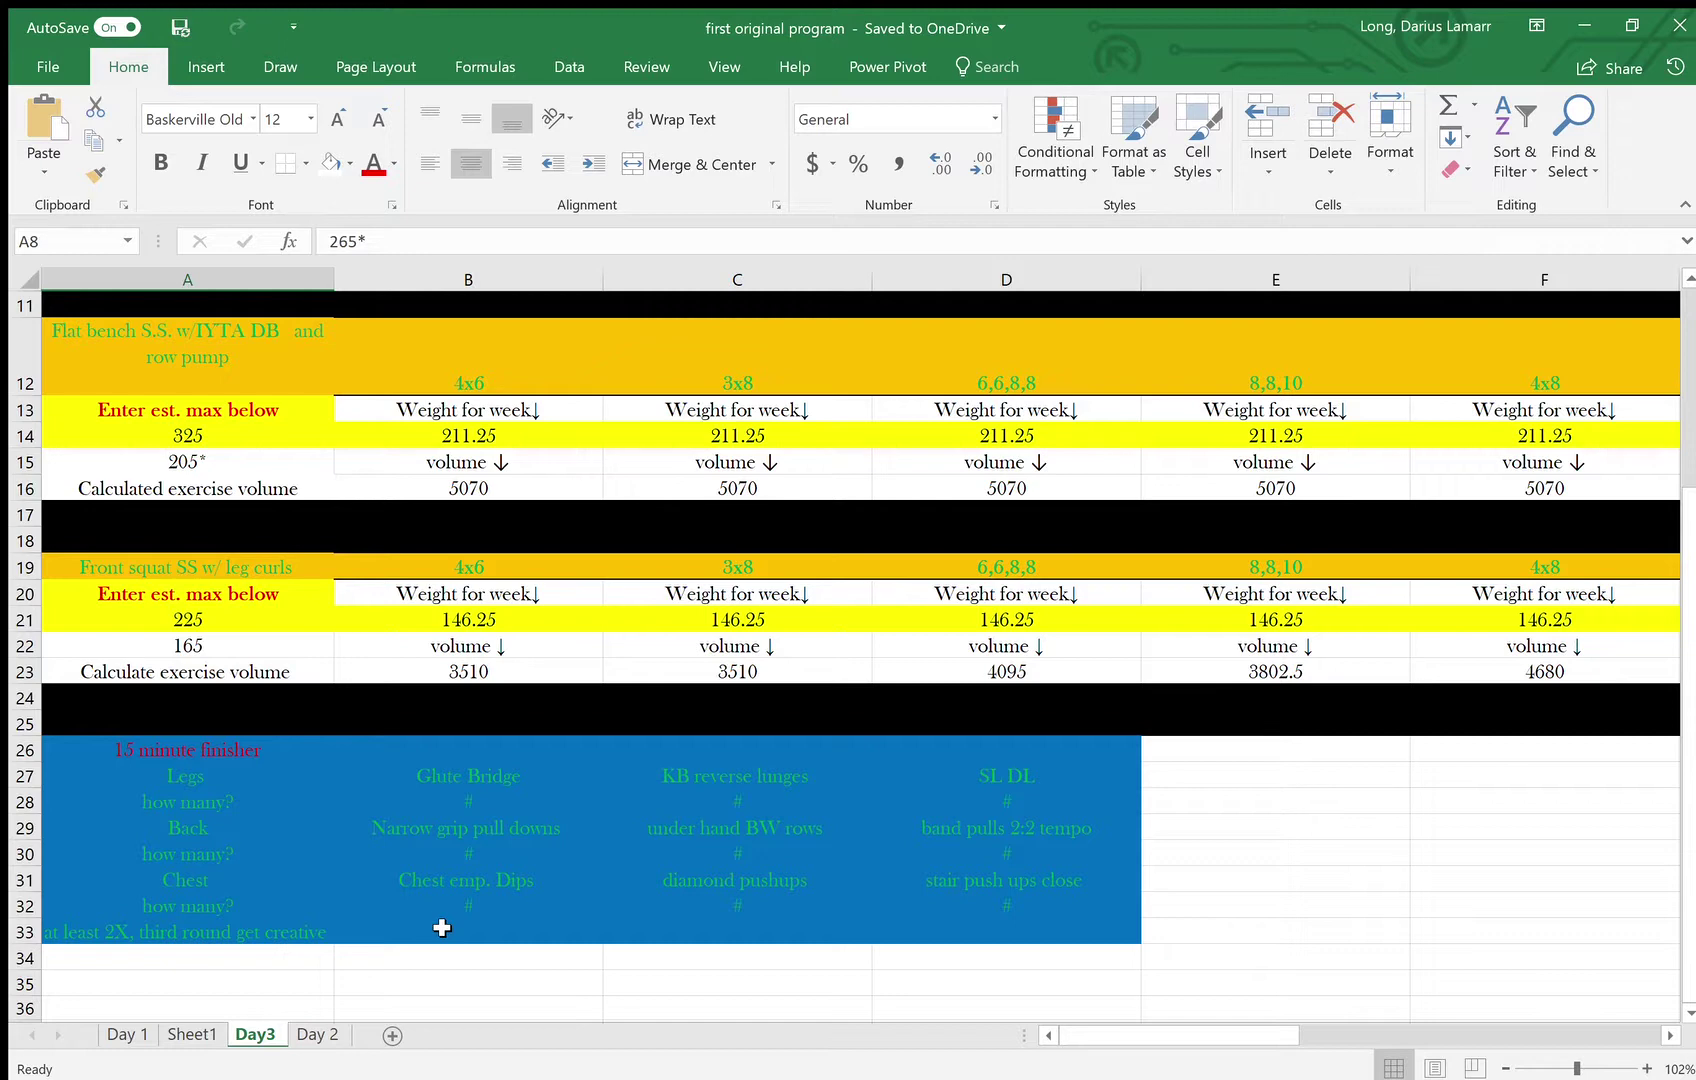
mouse_move(455, 925)
left_mouse_down()
mouse_move(871, 924)
mouse_move(478, 936)
left_mouse_up()
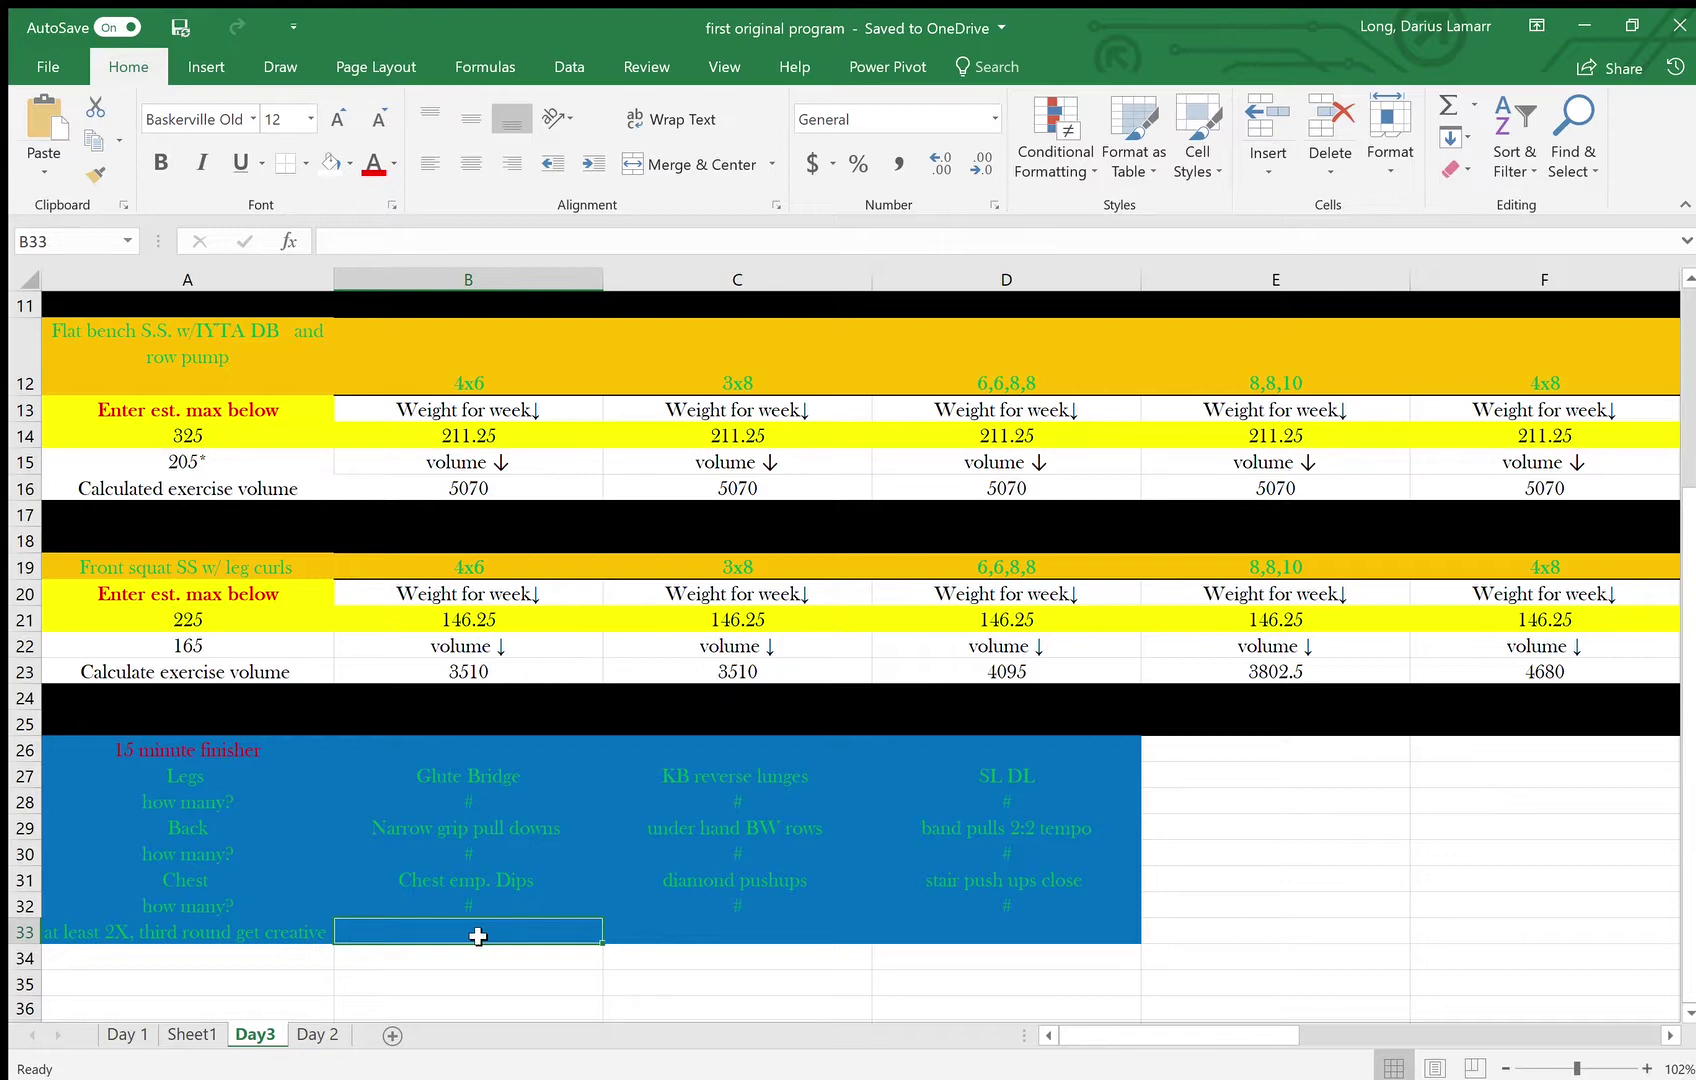
- Open the Day 2 sheet and review its list of planned training topics, including the weak points entry
left_click(303, 1036)
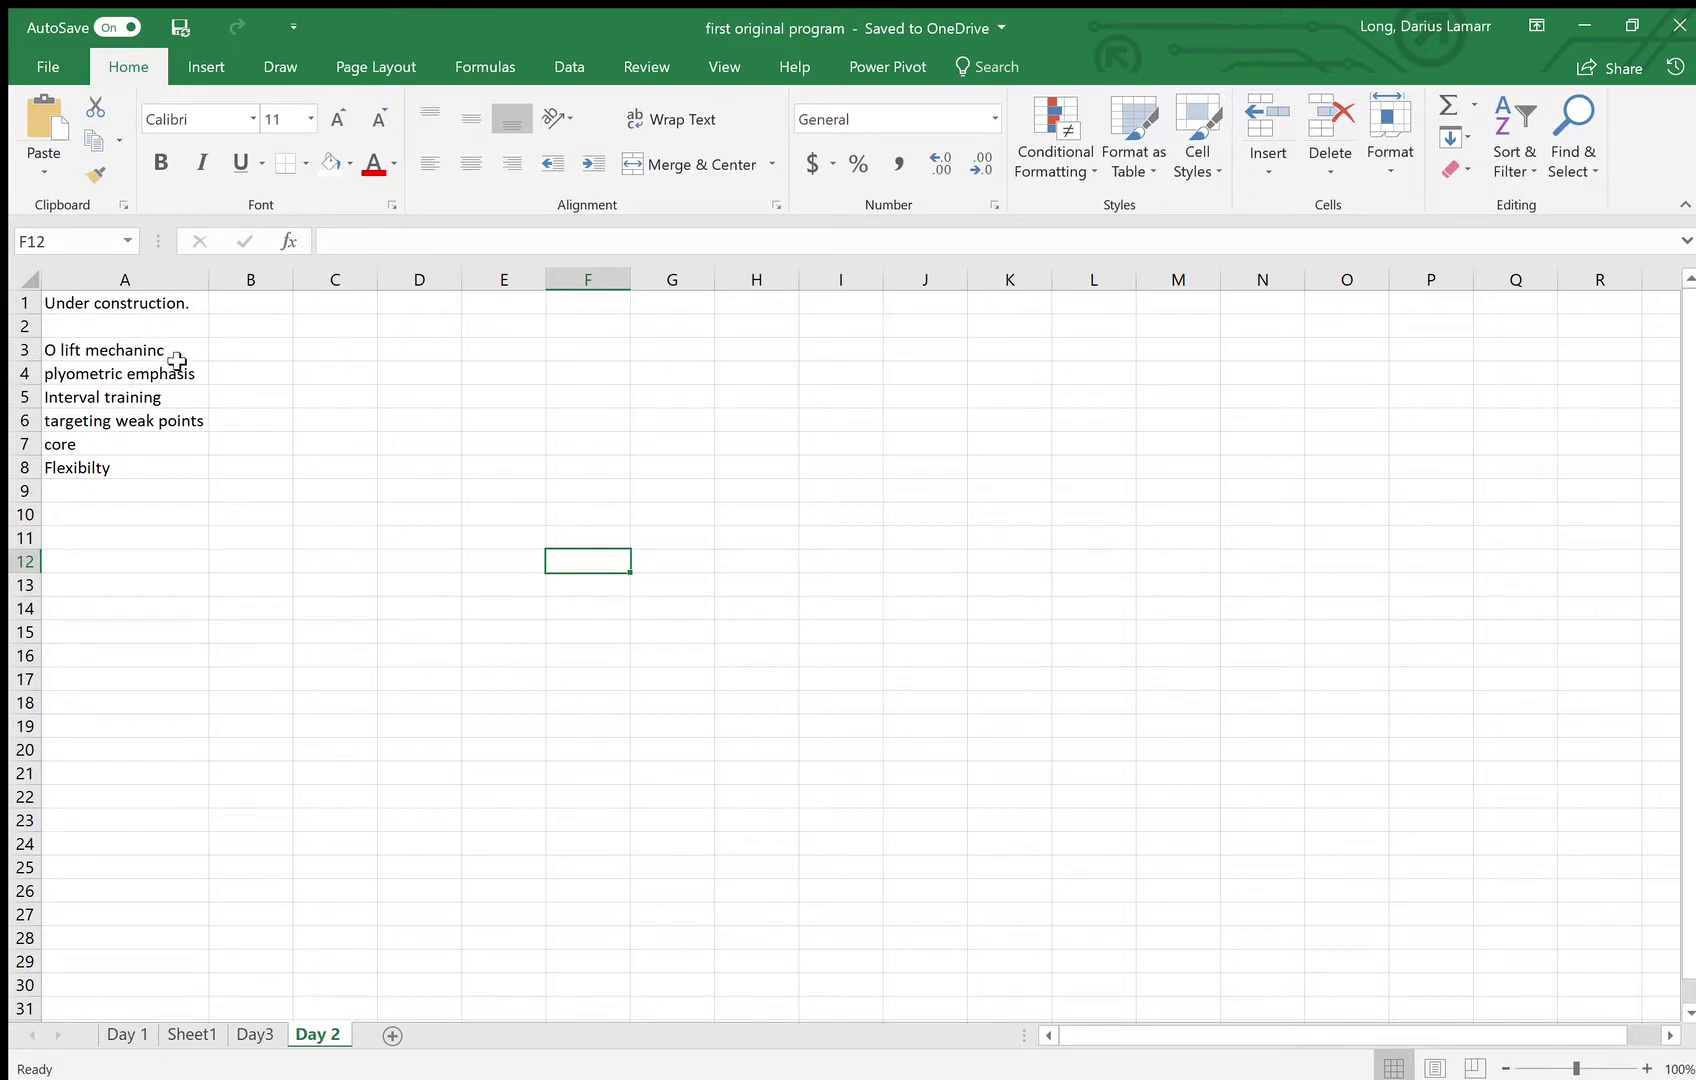
left_click(165, 424)
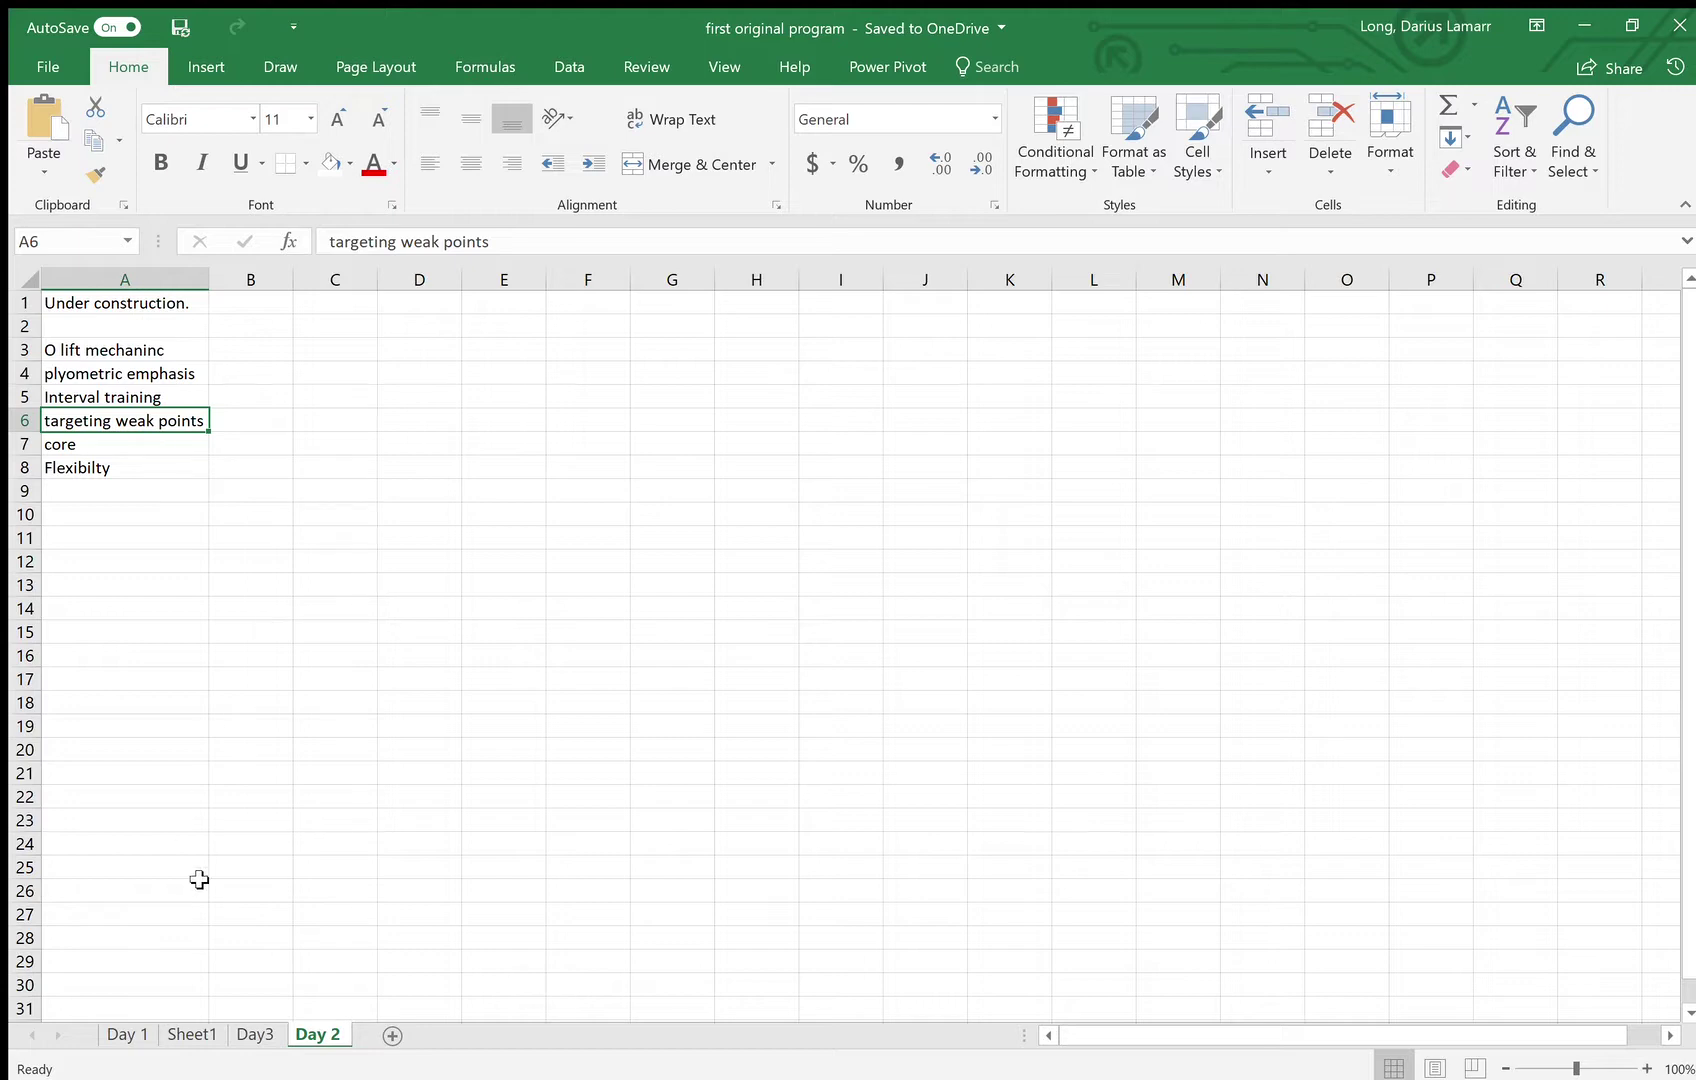
- Open the calendar on Sheet1 and inspect the workouts scheduled for June 17 and June 26
left_click(177, 1035)
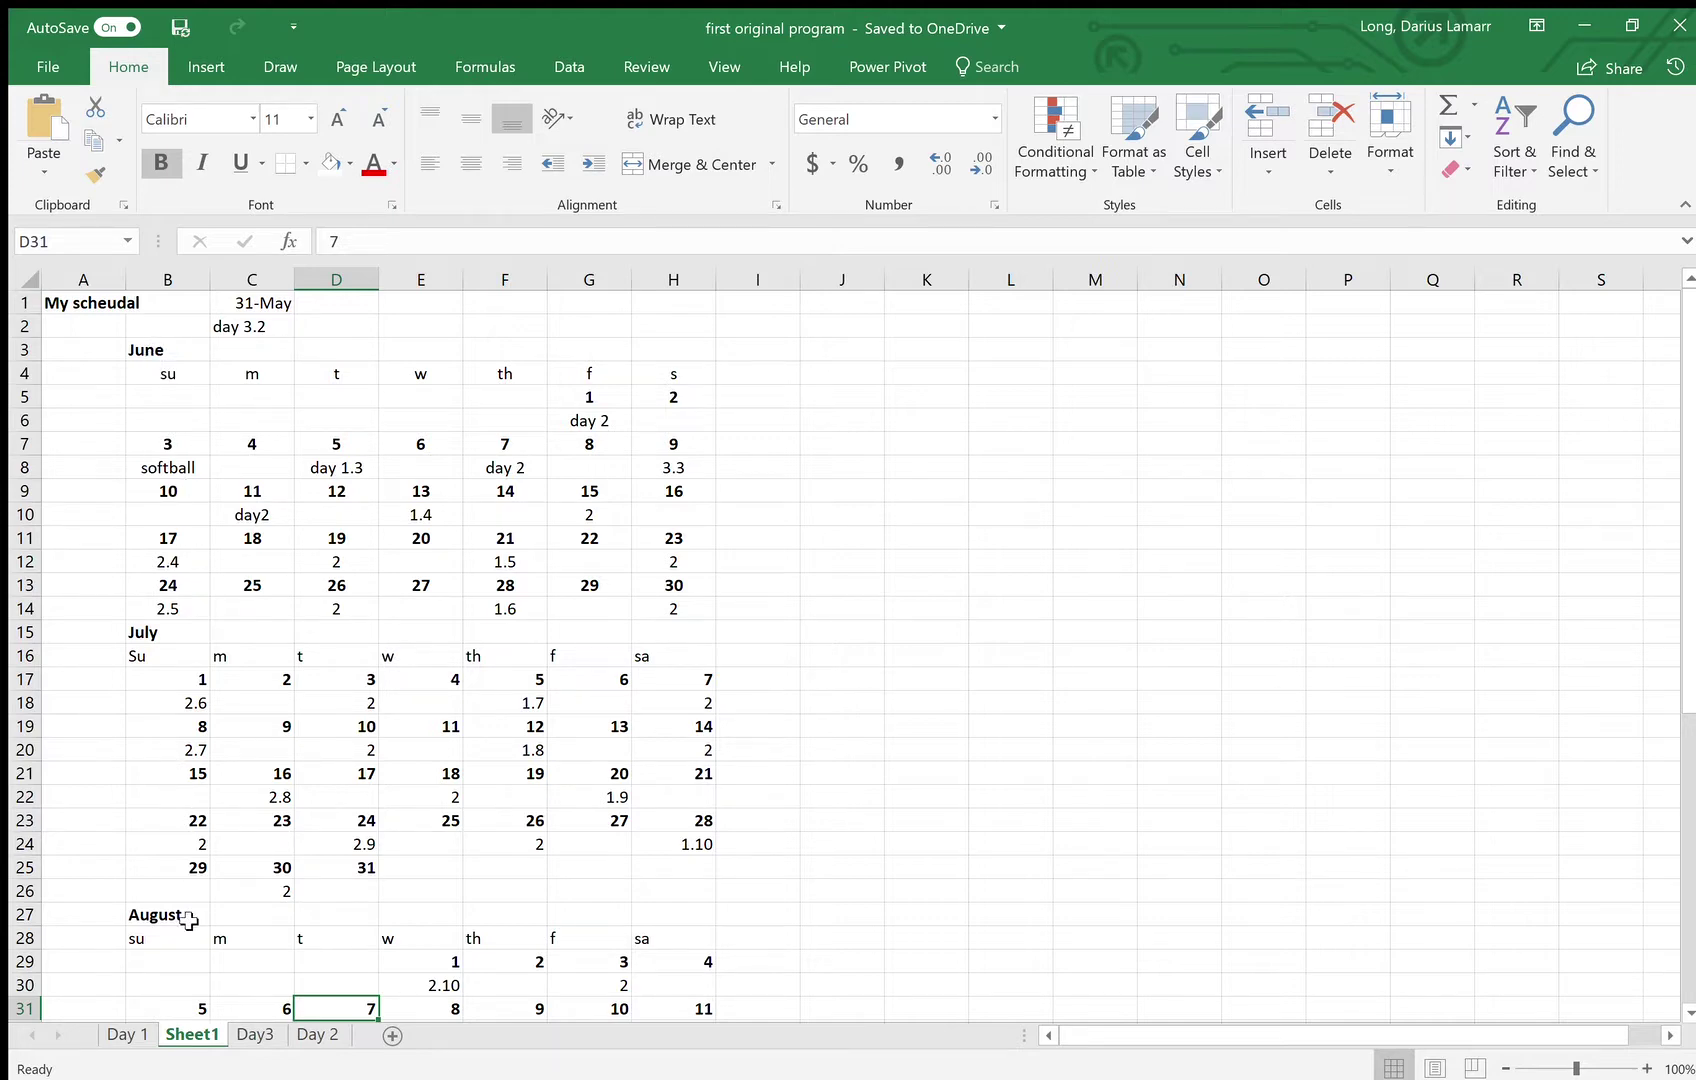
scroll(190, 920, "down", 2)
scroll(190, 920, "down", 1)
scroll(195, 918, "up", 3)
left_click(162, 562)
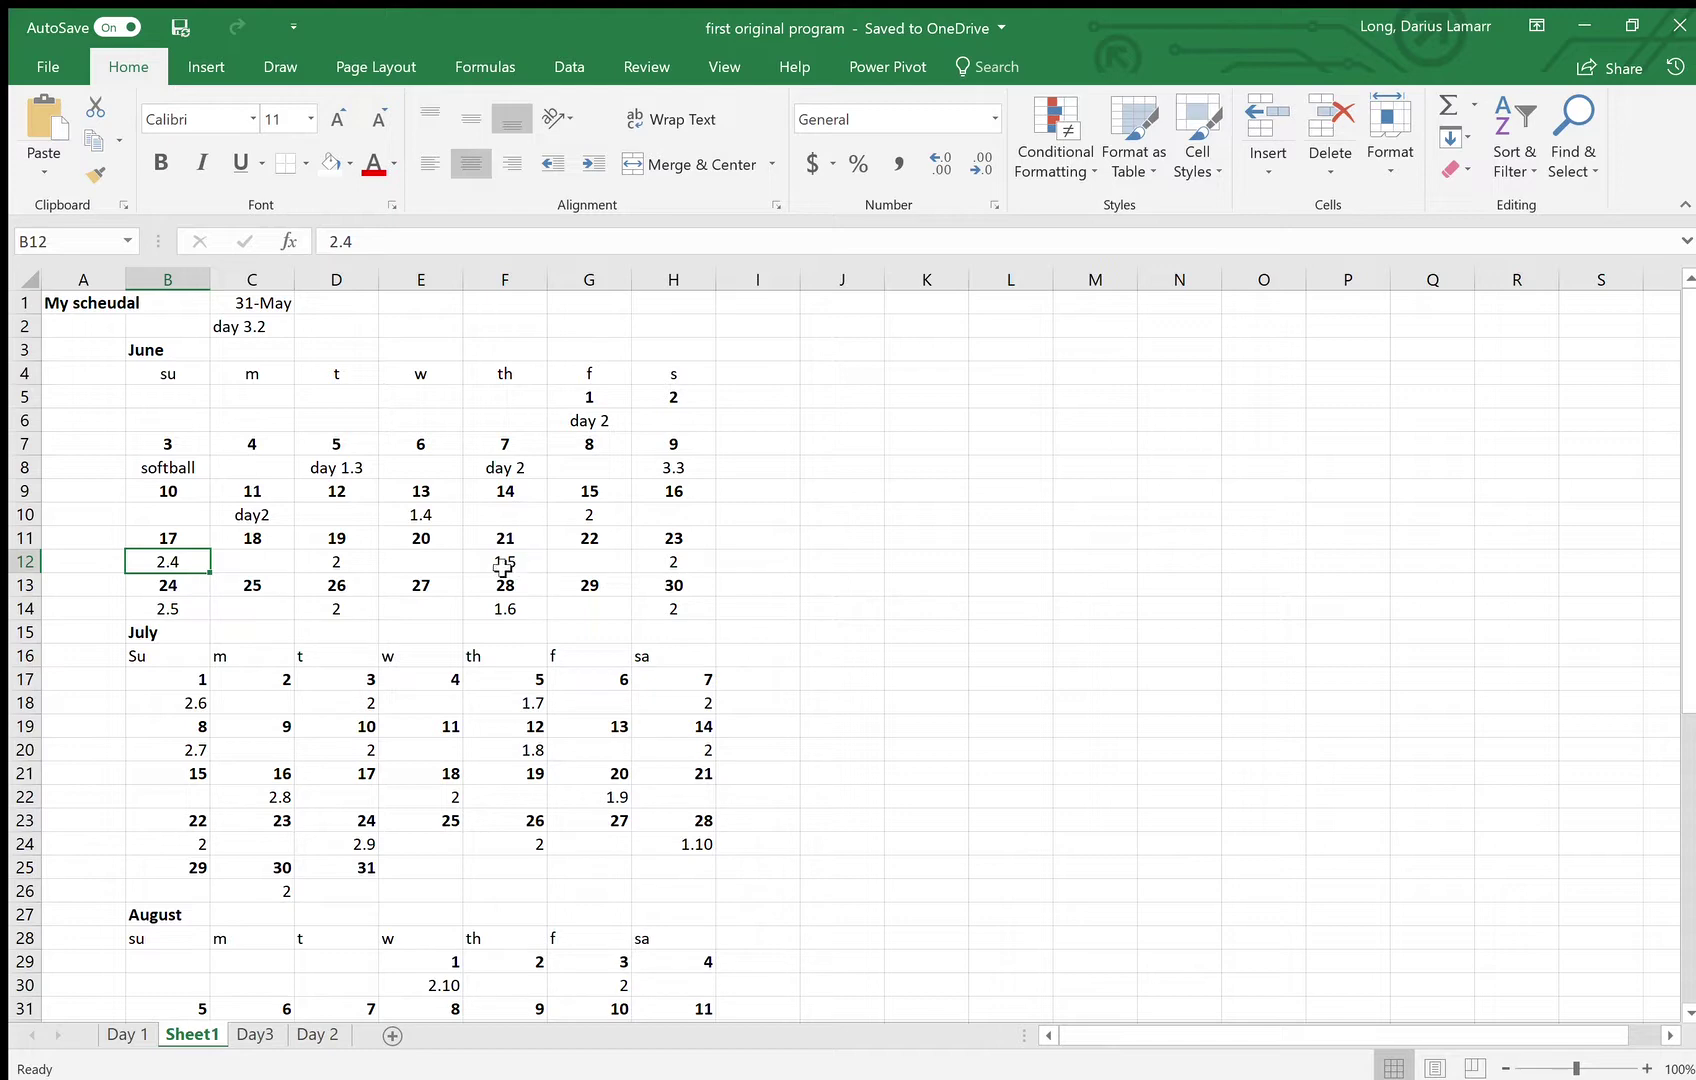
left_click_drag(384, 610, 310, 612)
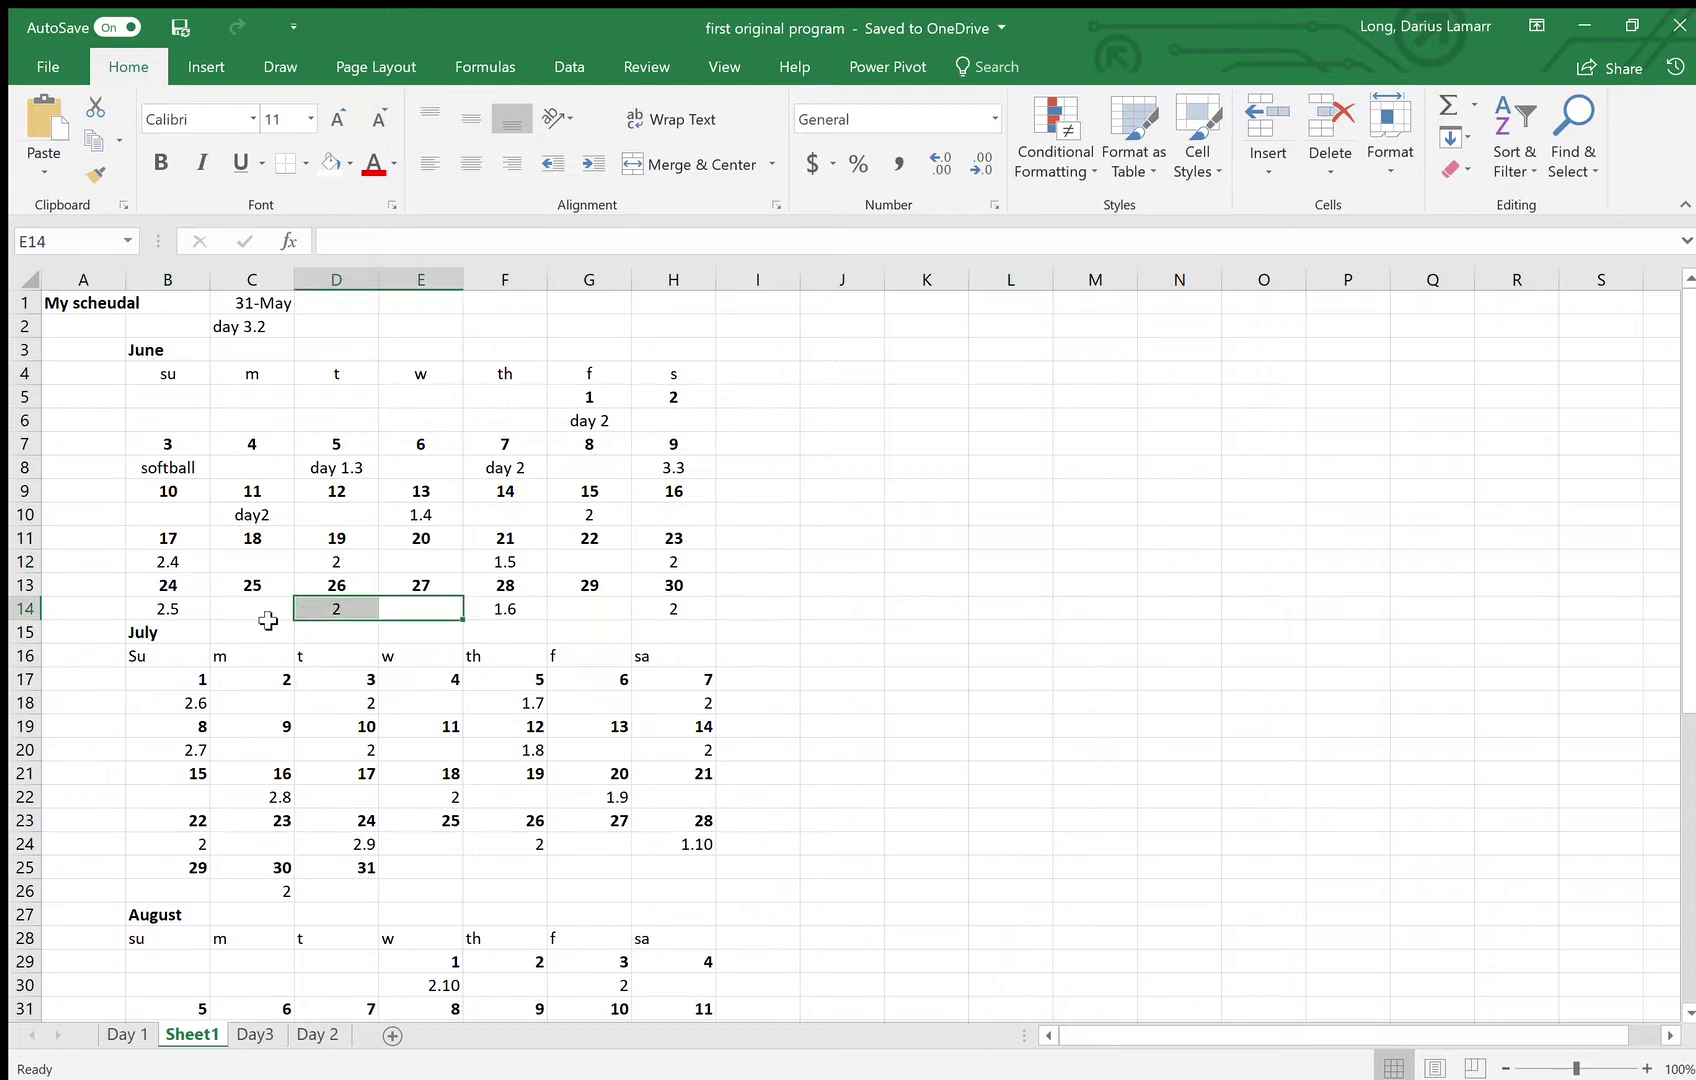
- Review the workout days scheduled from July through September in the Sheet1 calendar
scroll(485, 688, "down", 6)
scroll(485, 688, "up", 1)
scroll(485, 688, "up", 5)
left_click(880, 590)
scroll(481, 662, "down", 8)
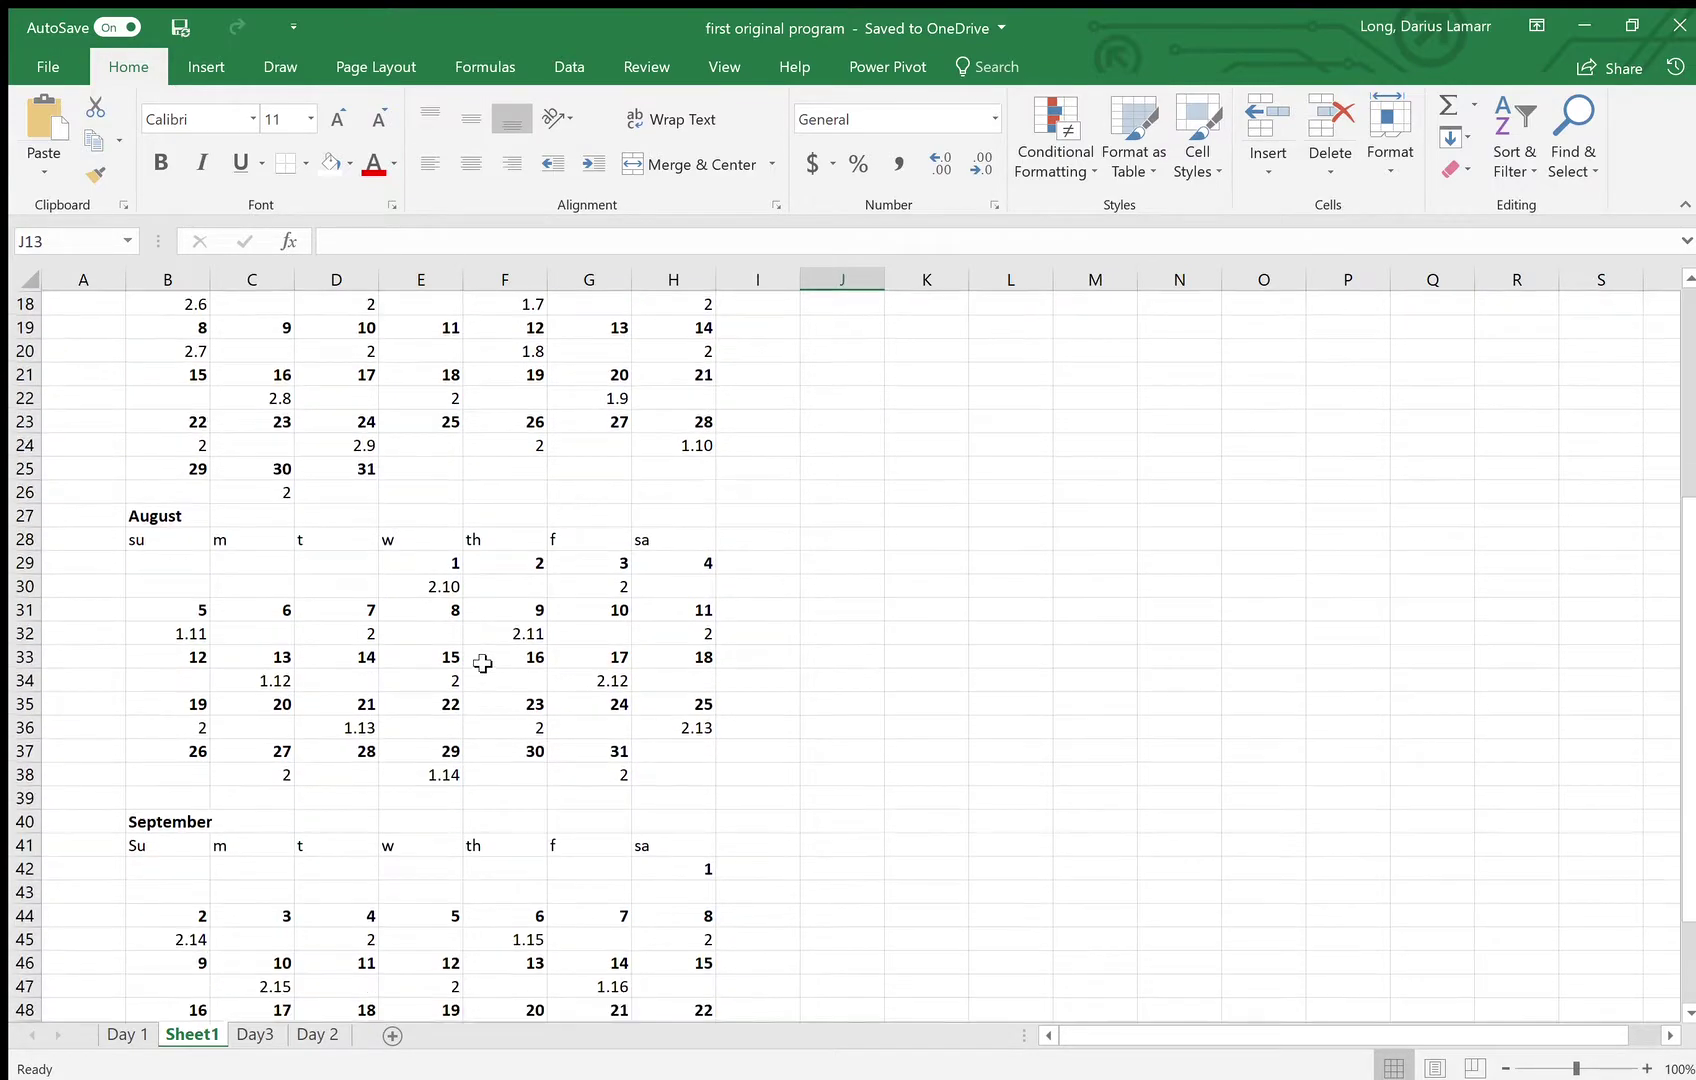
scroll(481, 662, "up", 8)
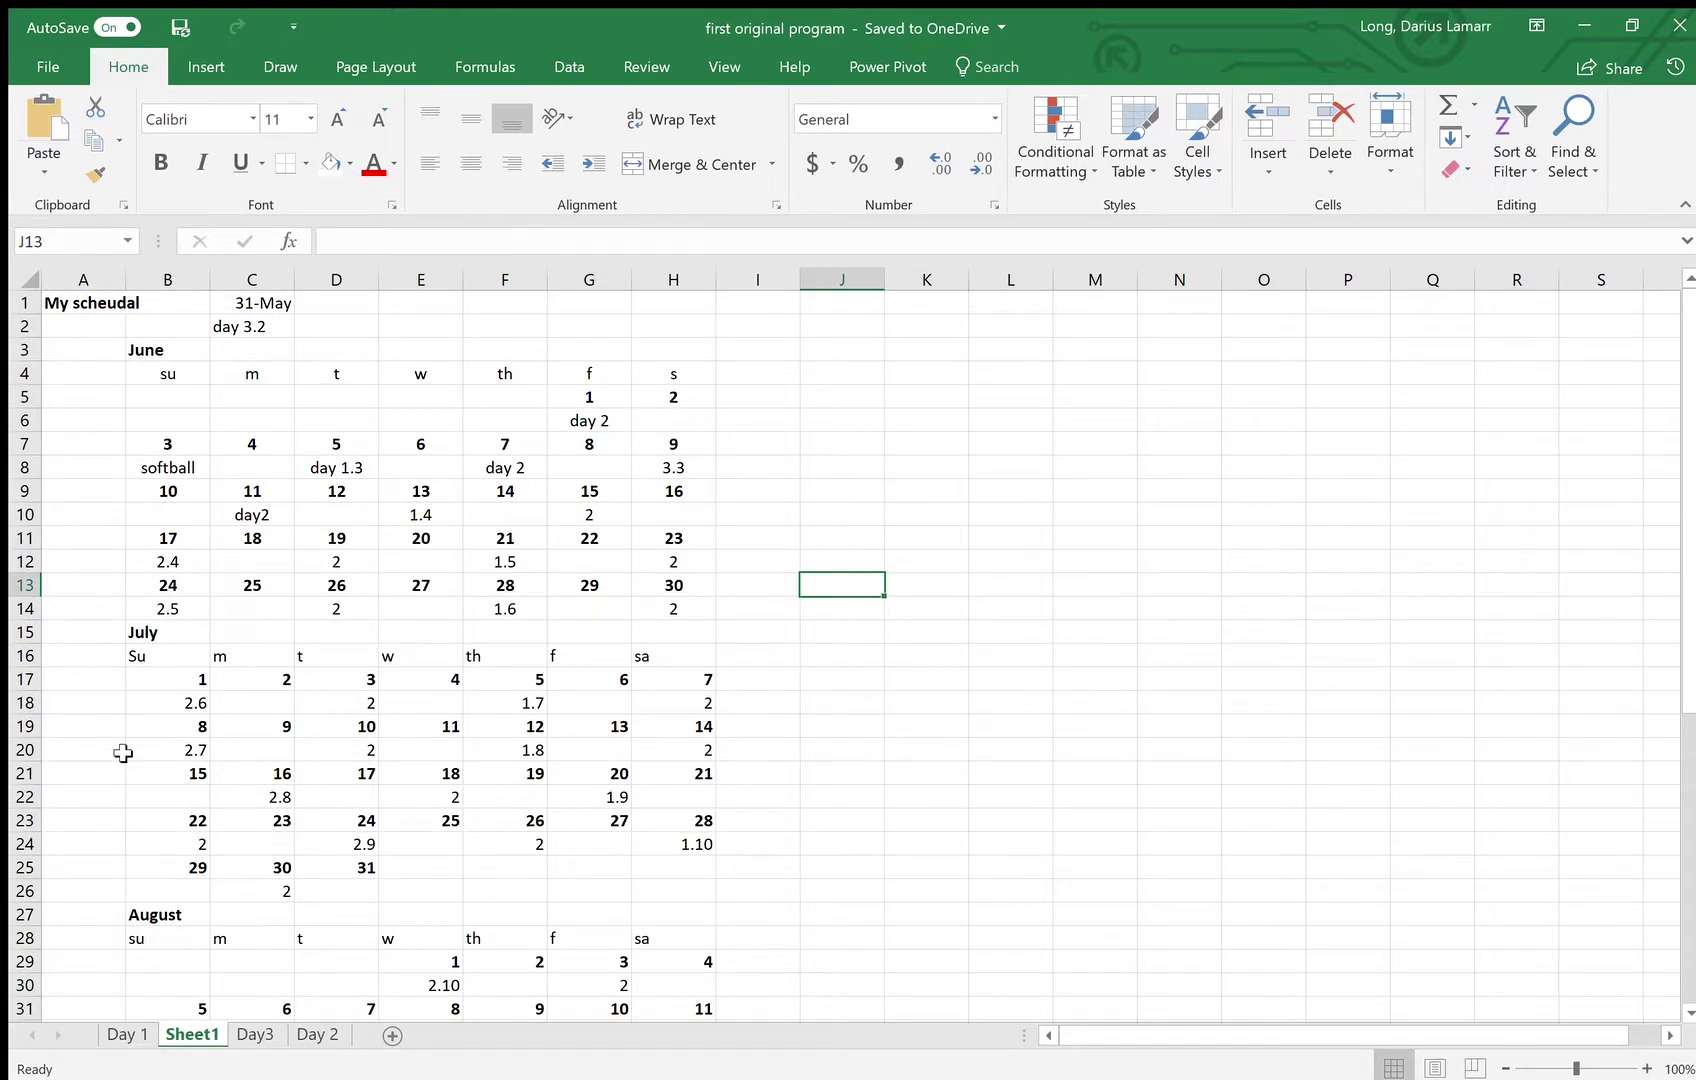
- Check the Day3 sheet against the Sheet1 calendar and review the schedule to the end of September
left_click(256, 1034)
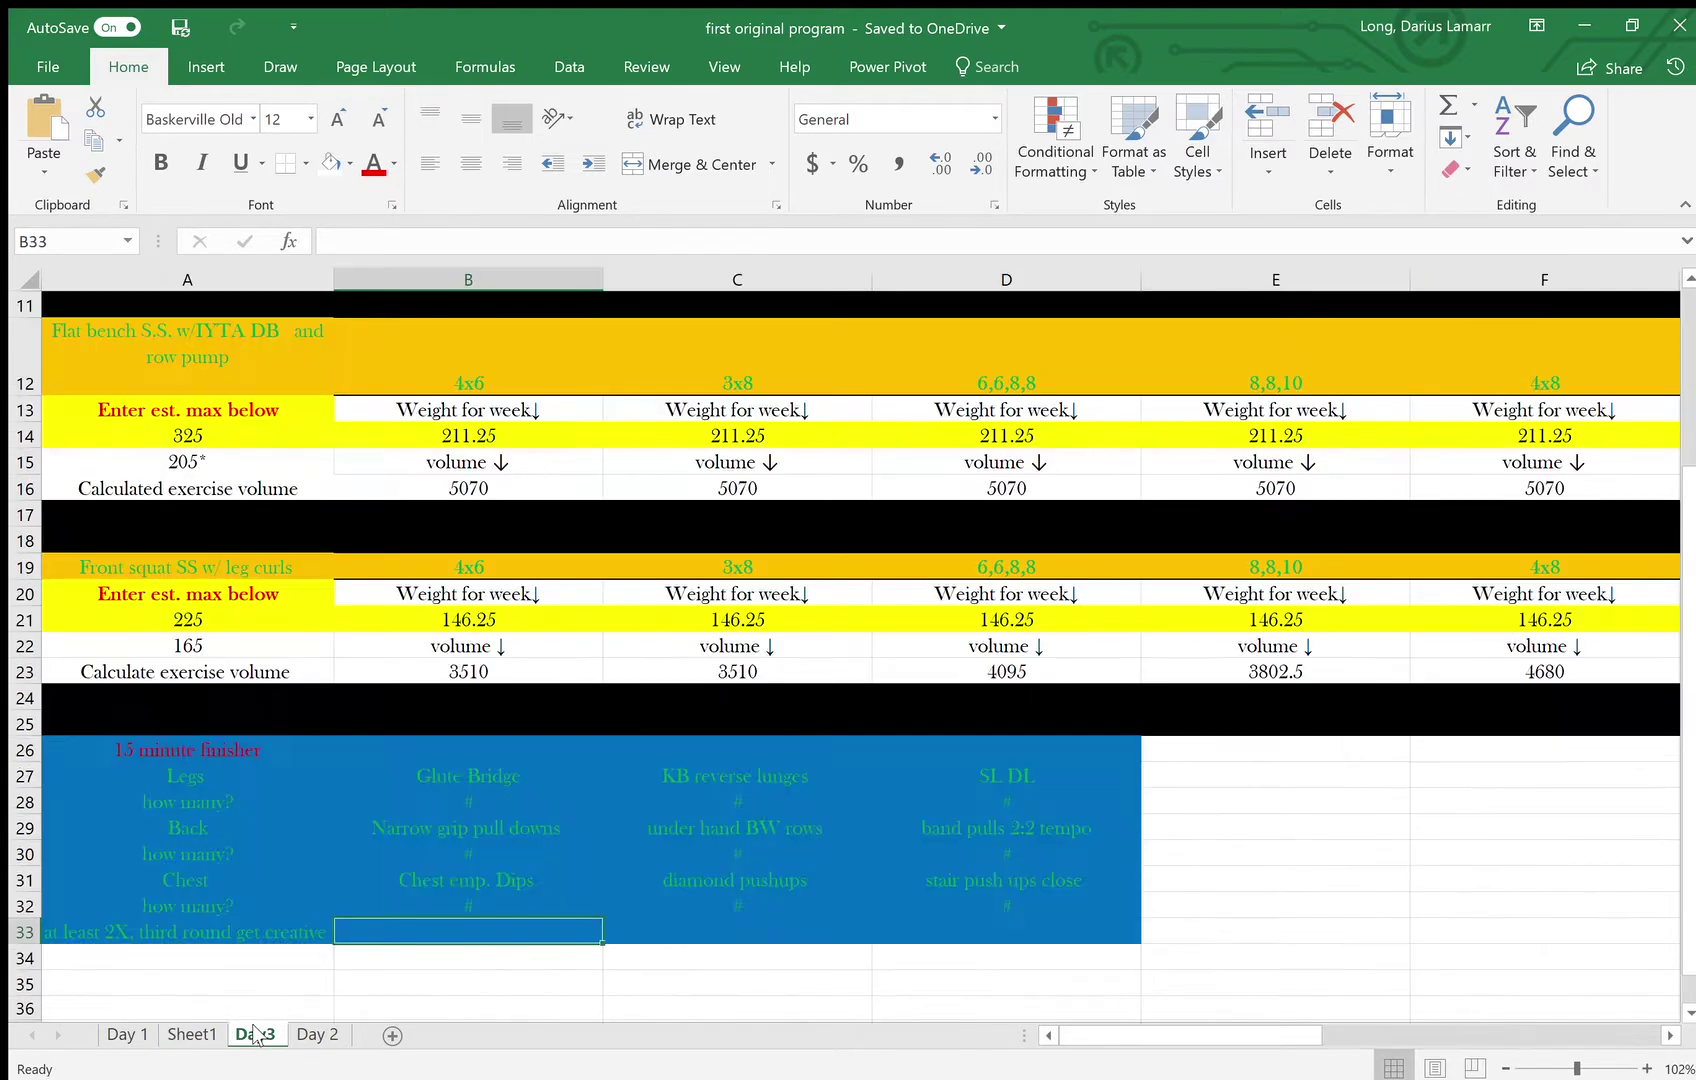
left_click(200, 1038)
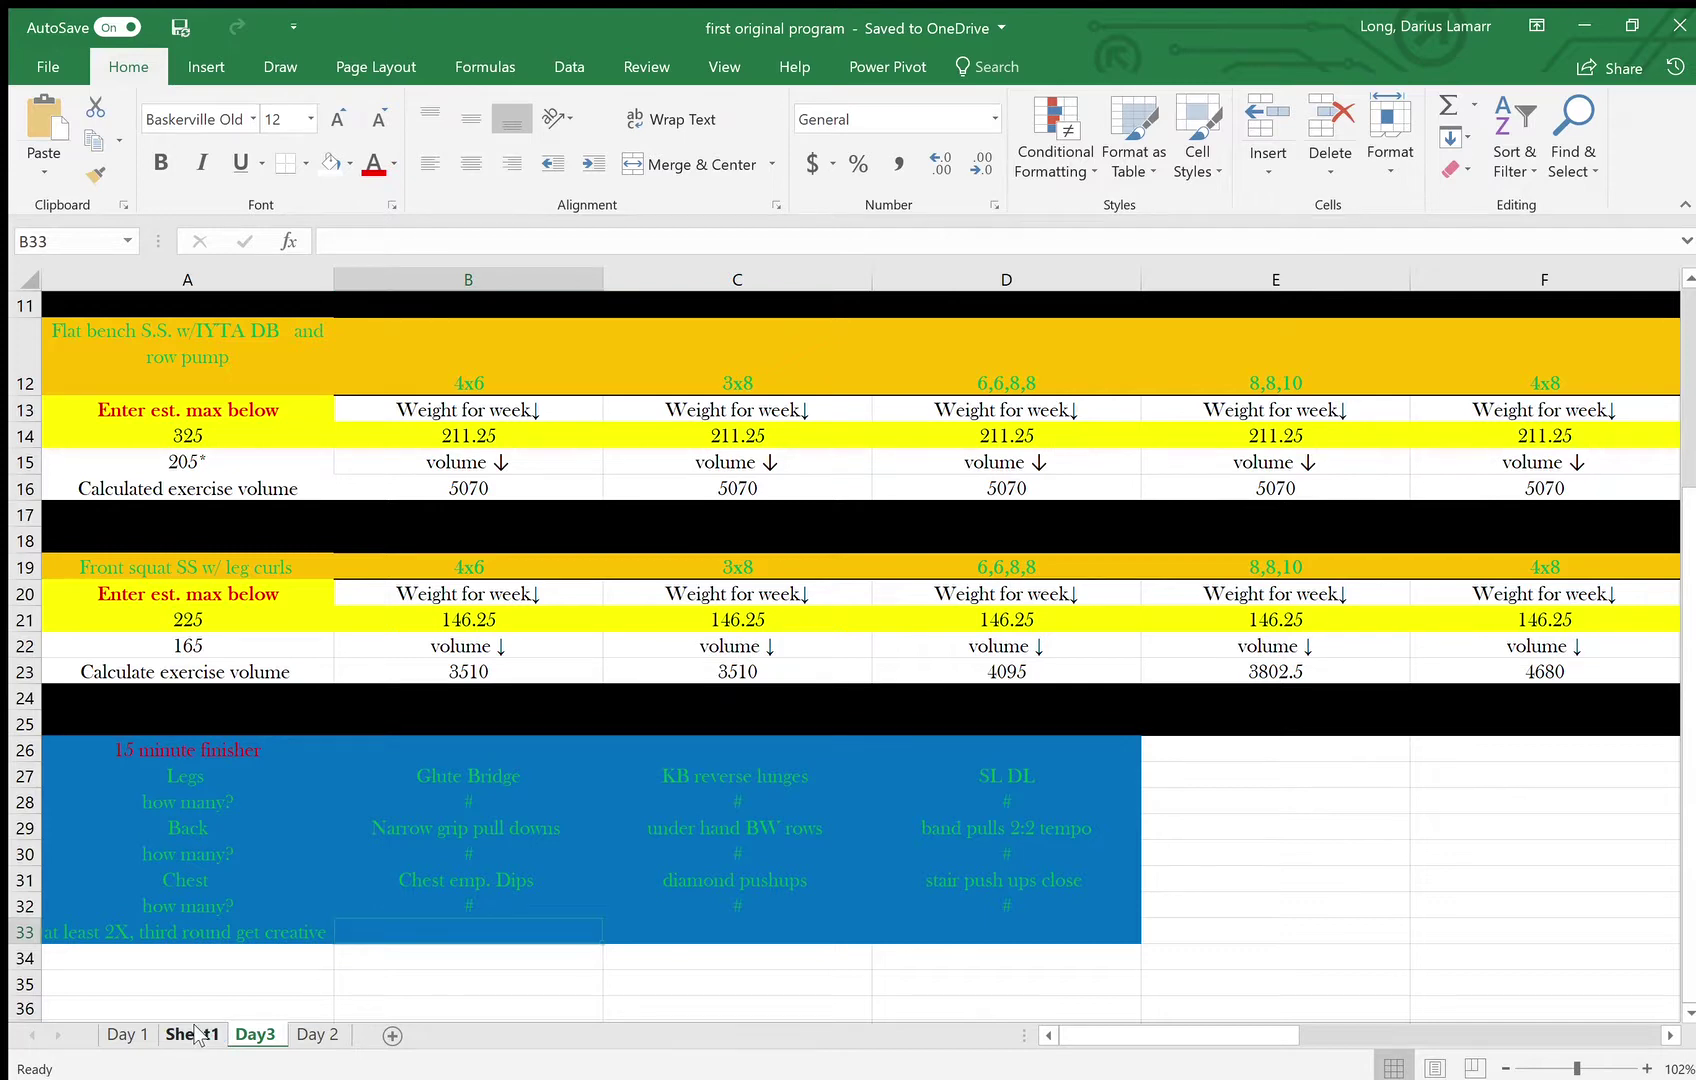
scroll(466, 805, "down", 6)
scroll(466, 805, "down", 6)
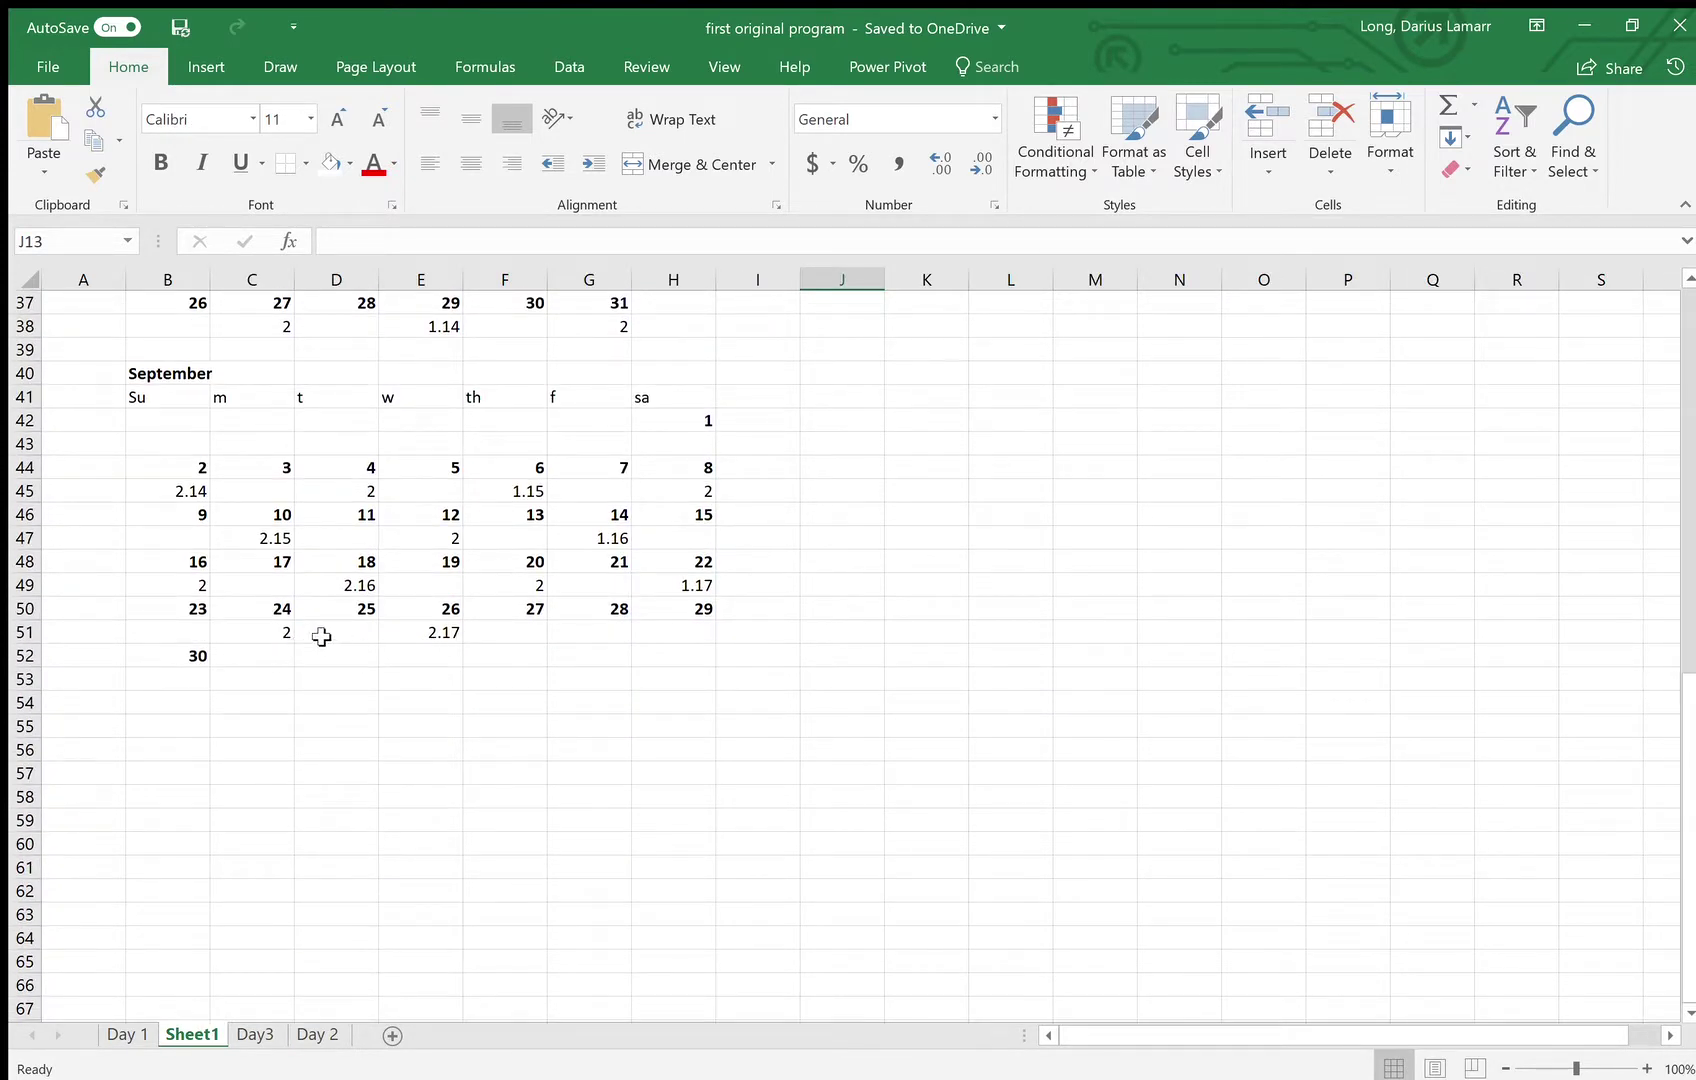
scroll(341, 633, "up", 12)
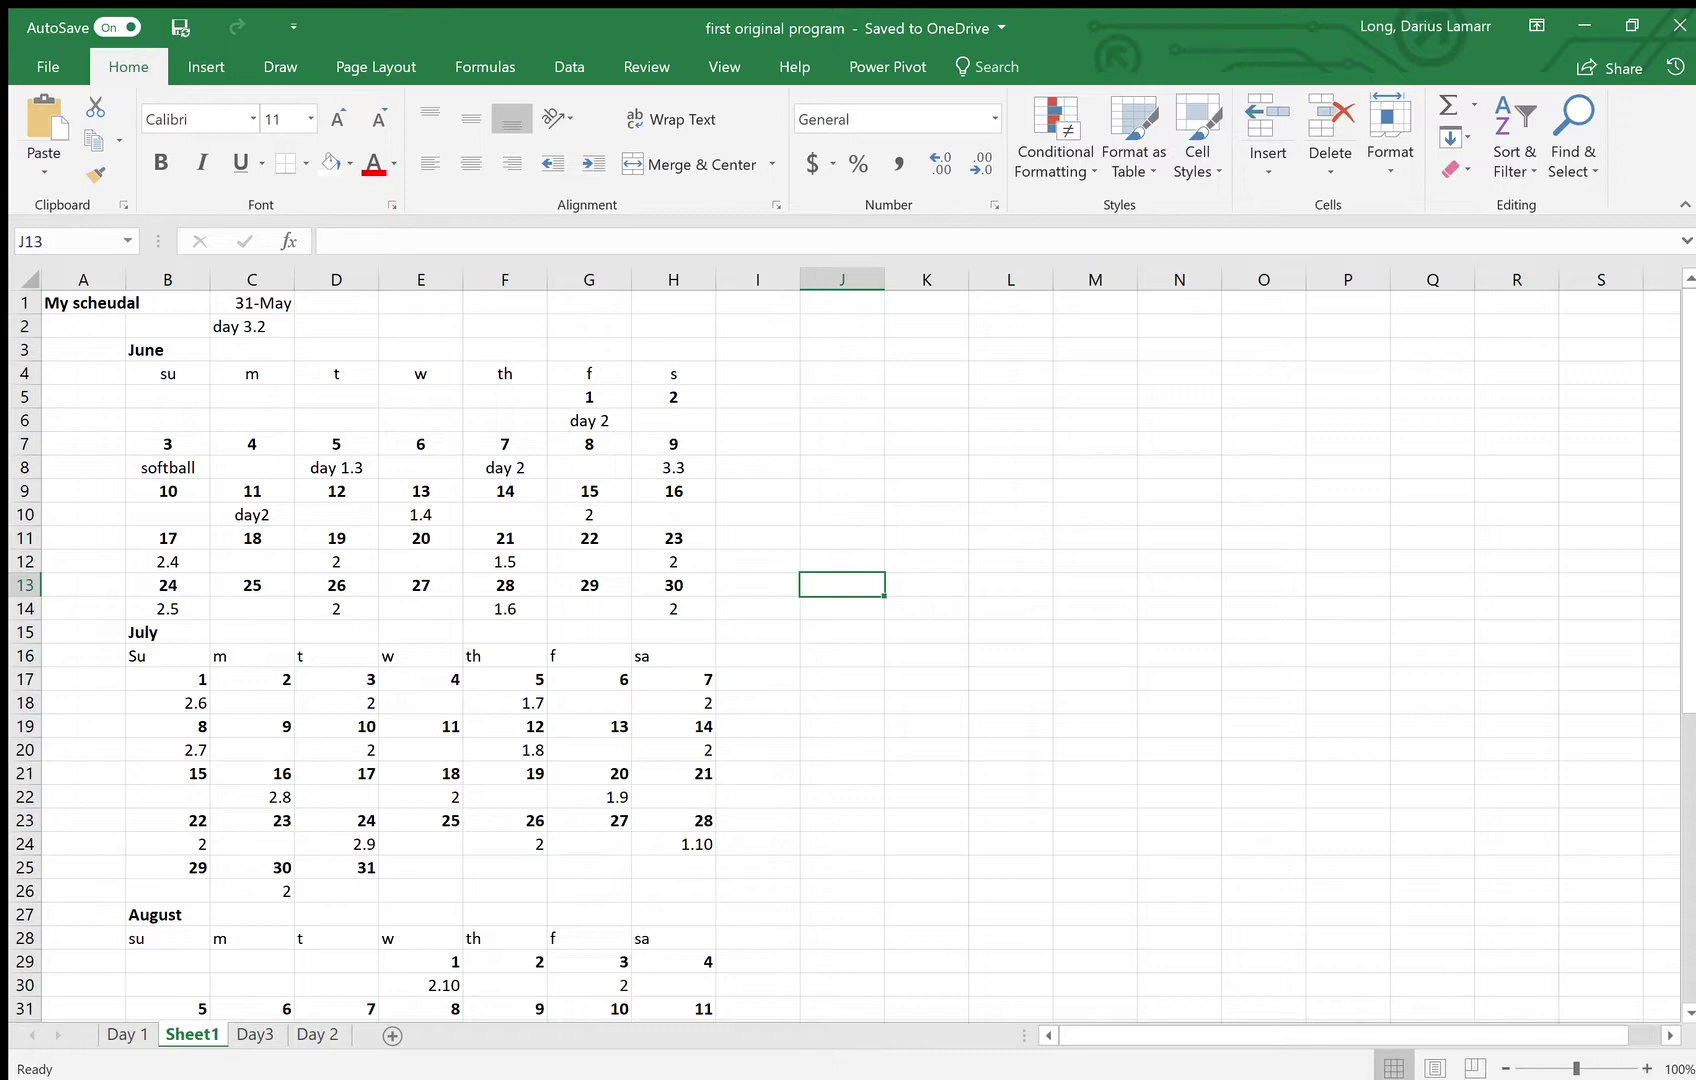
- Review the Day3 lifts and optional deadlift weeks through week 10, plus the 15 minute finisher
left_click(255, 1034)
scroll(1054, 490, "right", 3)
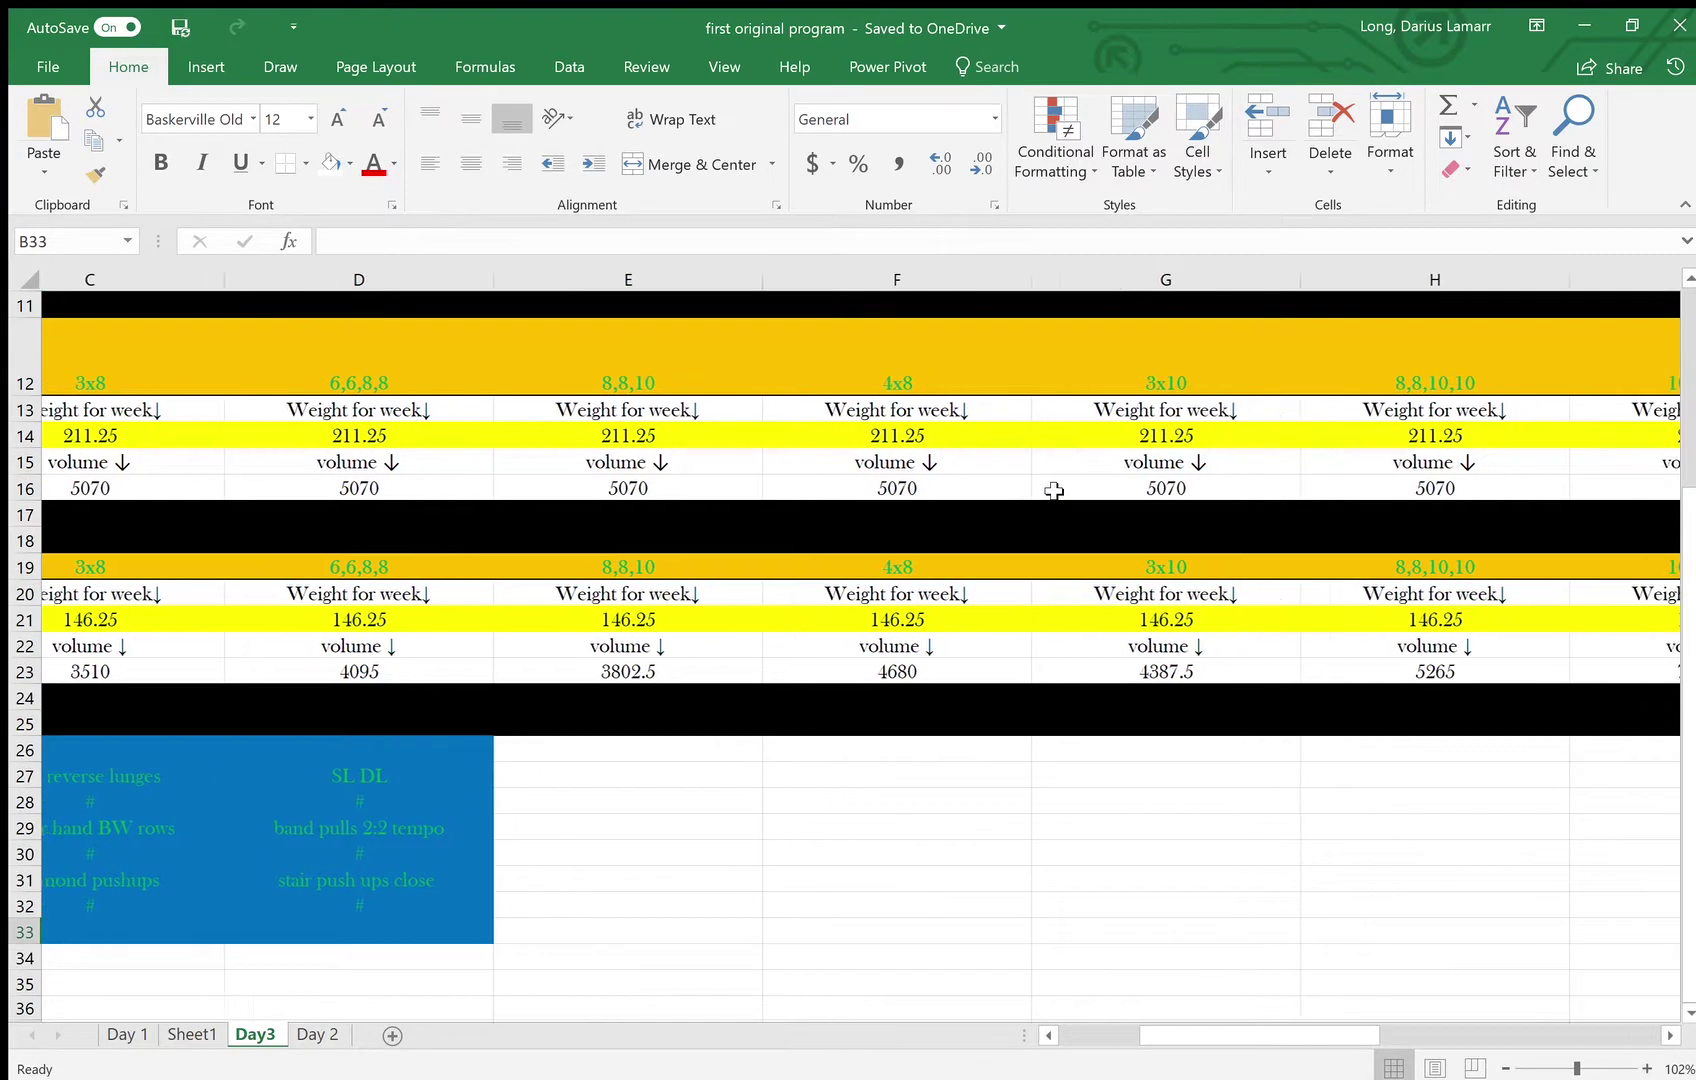
scroll(1054, 490, "up", 3)
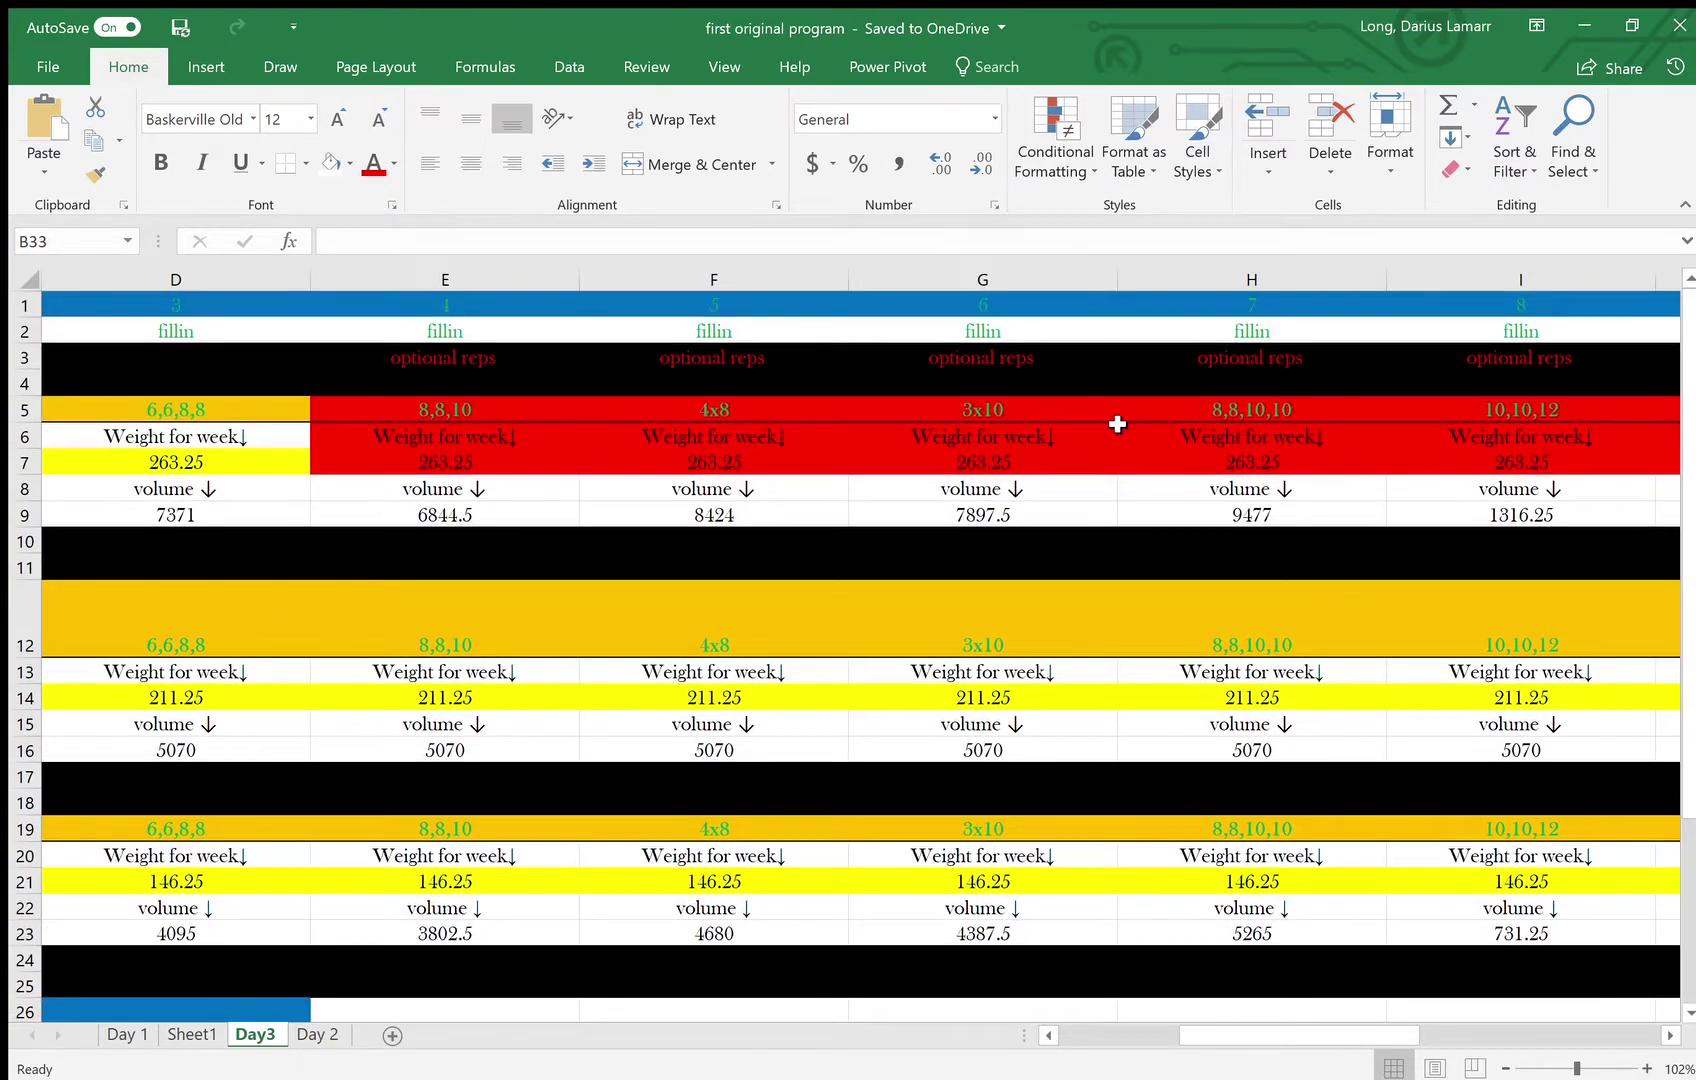
scroll(1117, 424, "right", 2)
scroll(1117, 424, "right", 1)
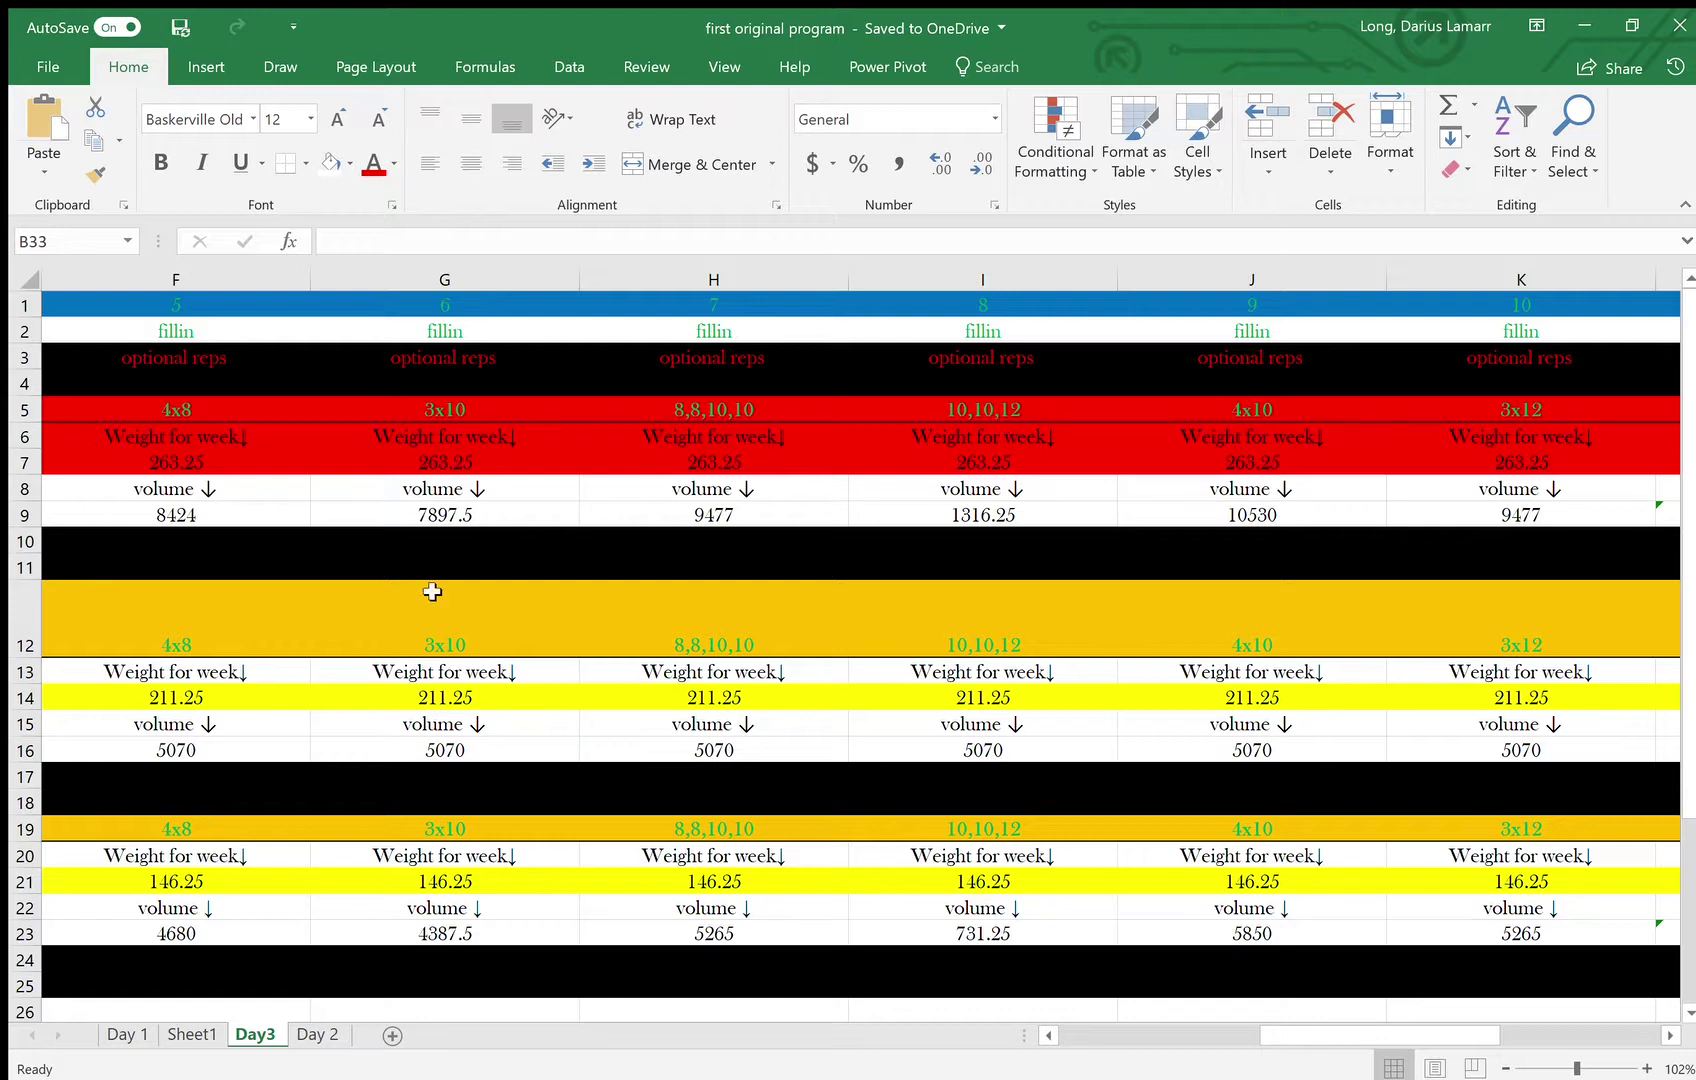
scroll(386, 608, "left", 4)
scroll(386, 608, "left", 1)
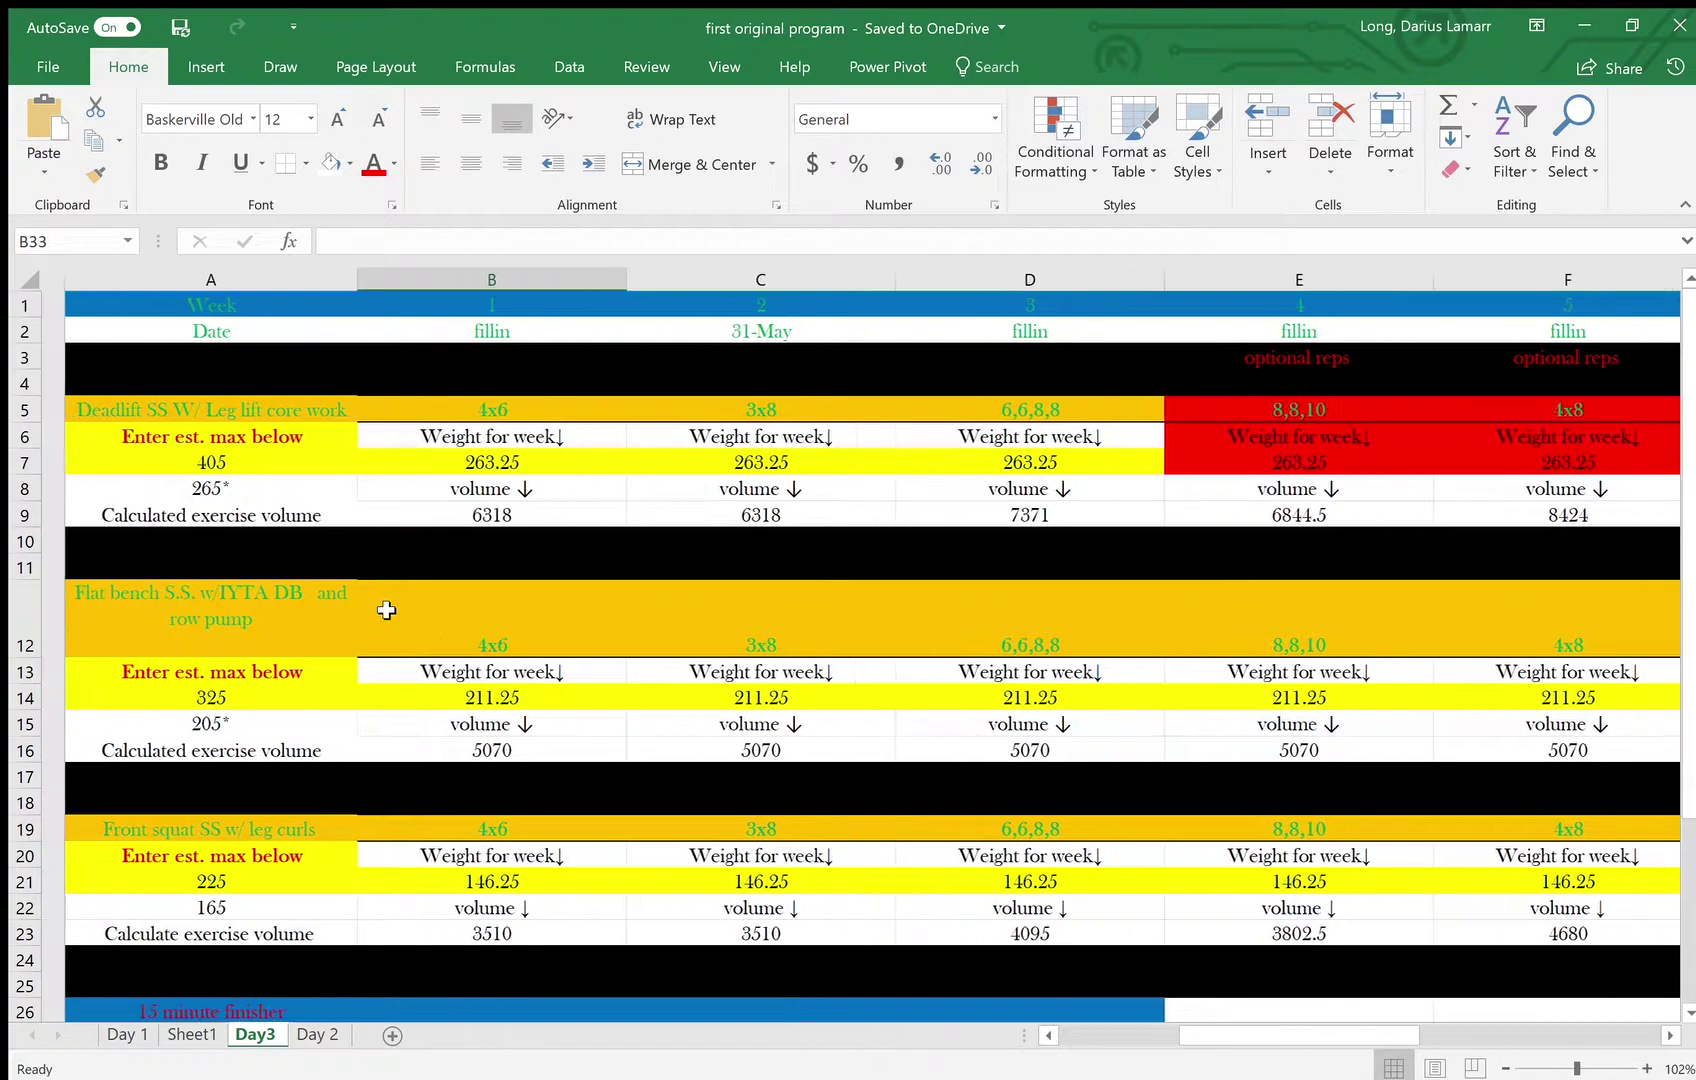
scroll(386, 608, "down", 2)
scroll(386, 610, "down", 2)
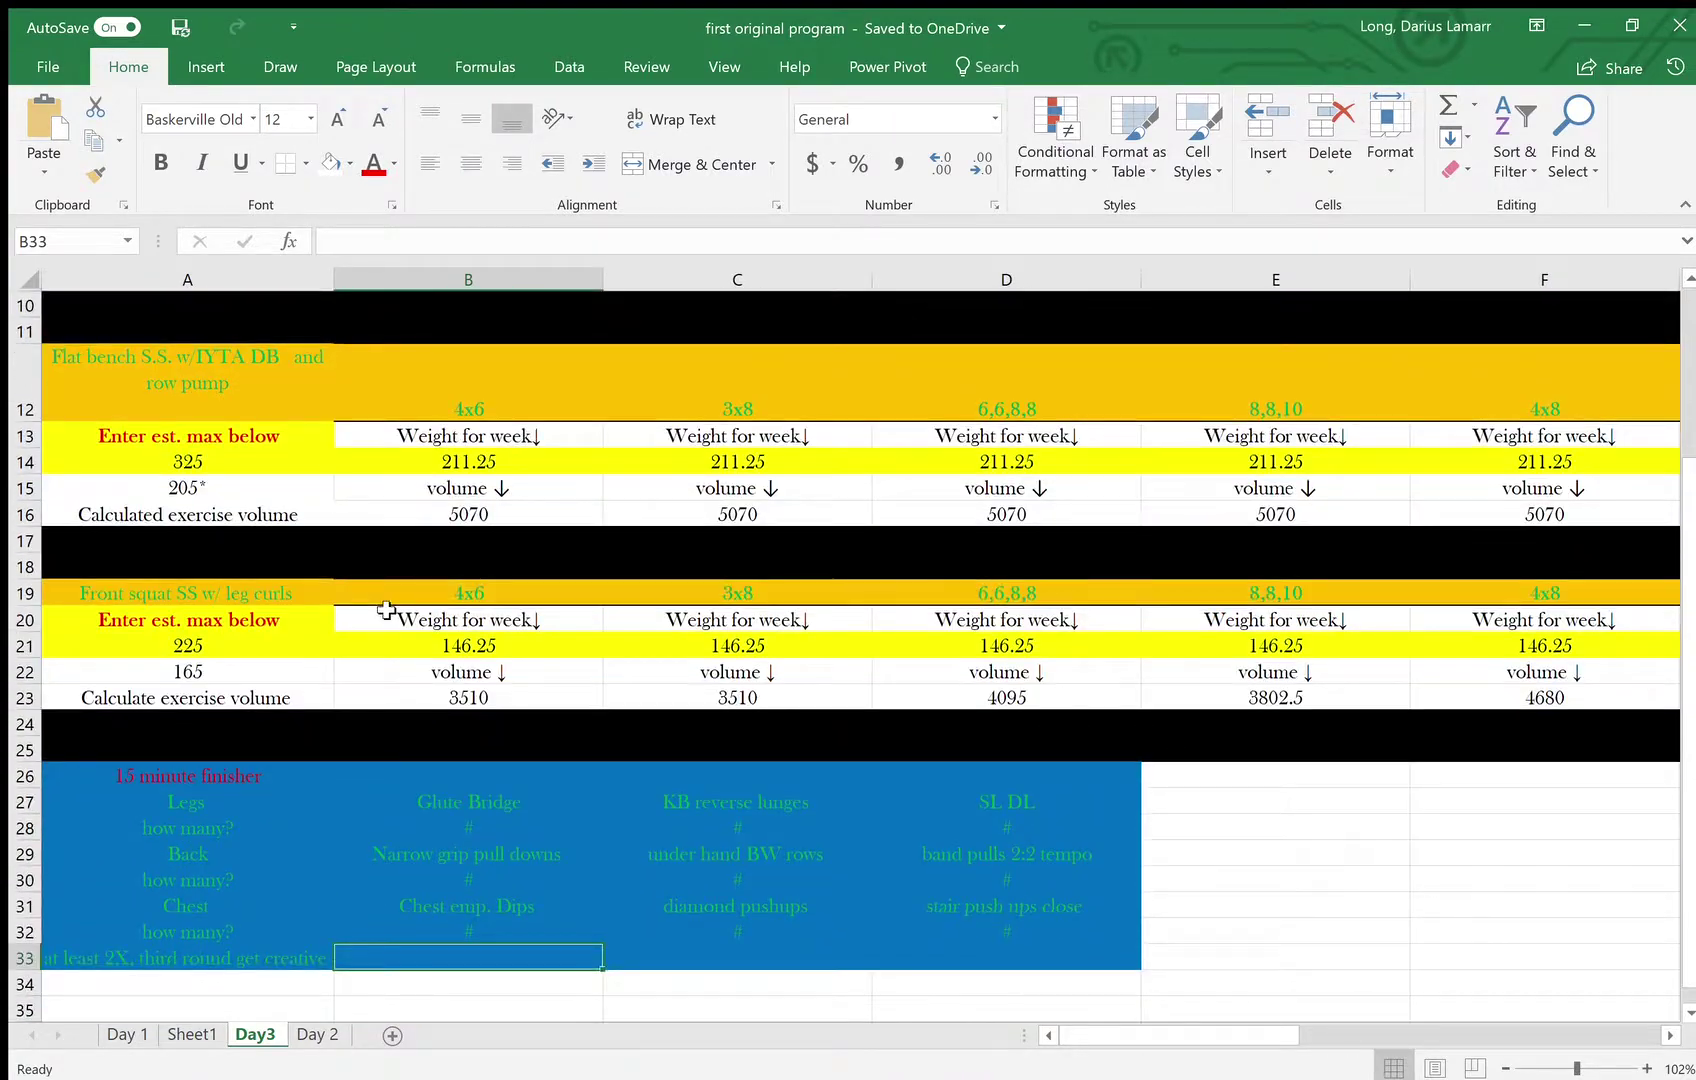